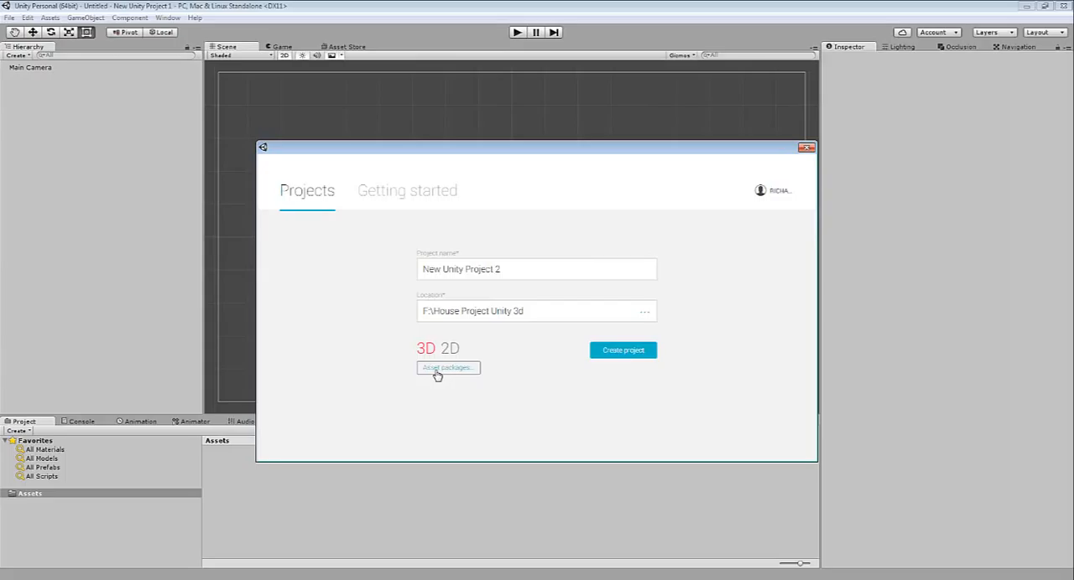
Create the 3D project with the Characters, Environment, ParticleSystems, Forest Grounds Texture Pack, Skybox and Terrain Assets packages included
left_click(436, 369)
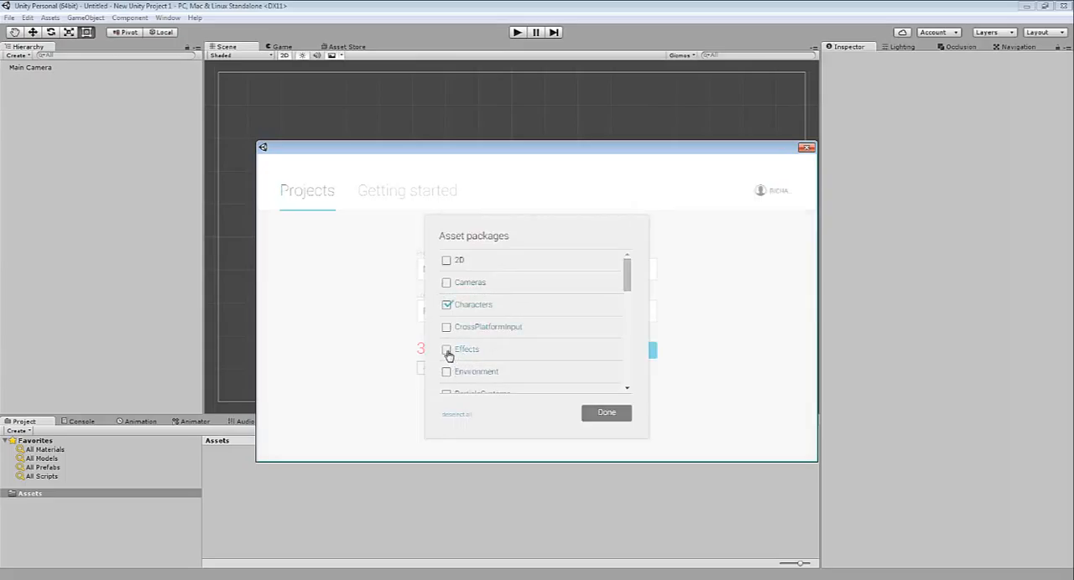
left_click_drag(625, 281, 627, 309)
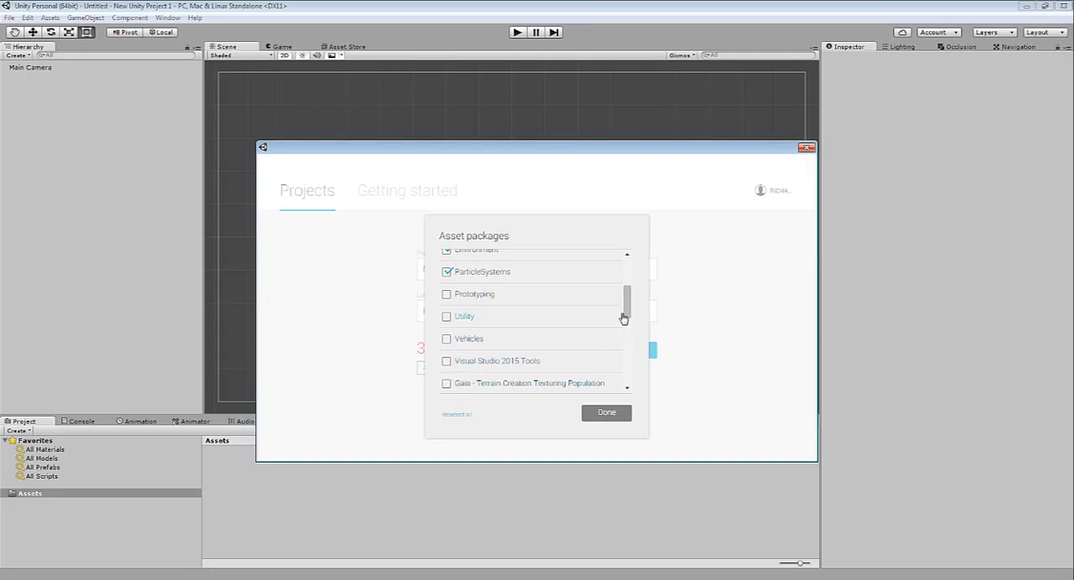
left_click_drag(628, 313, 617, 341)
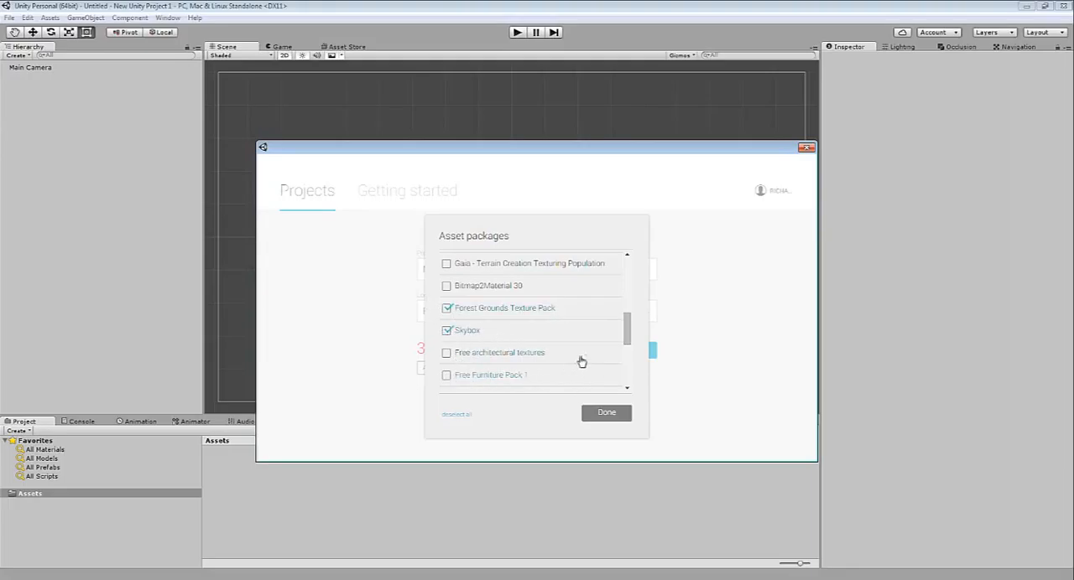
left_click_drag(626, 335, 617, 378)
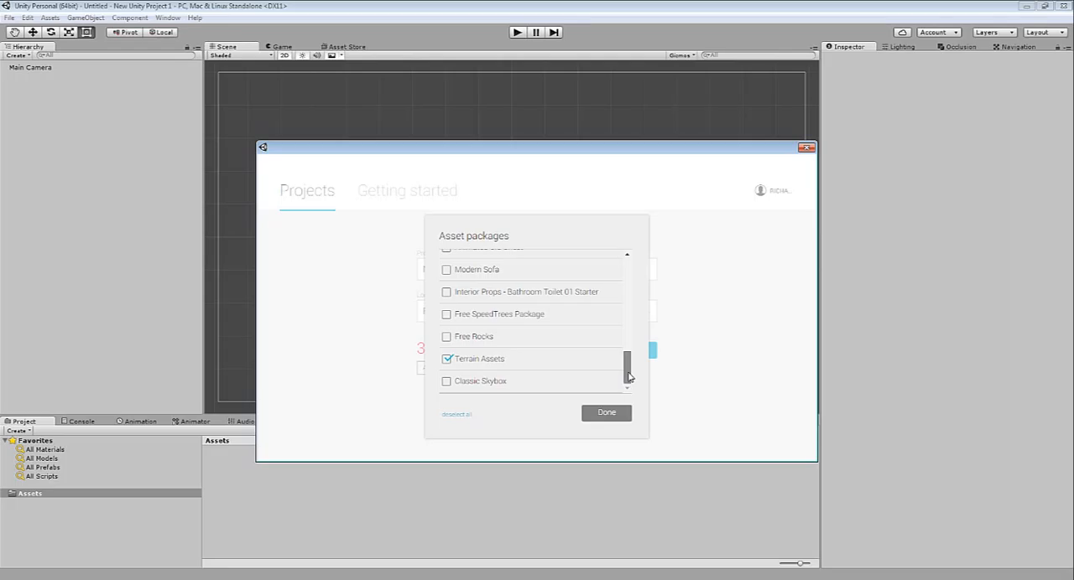
left_click_drag(628, 377, 613, 338)
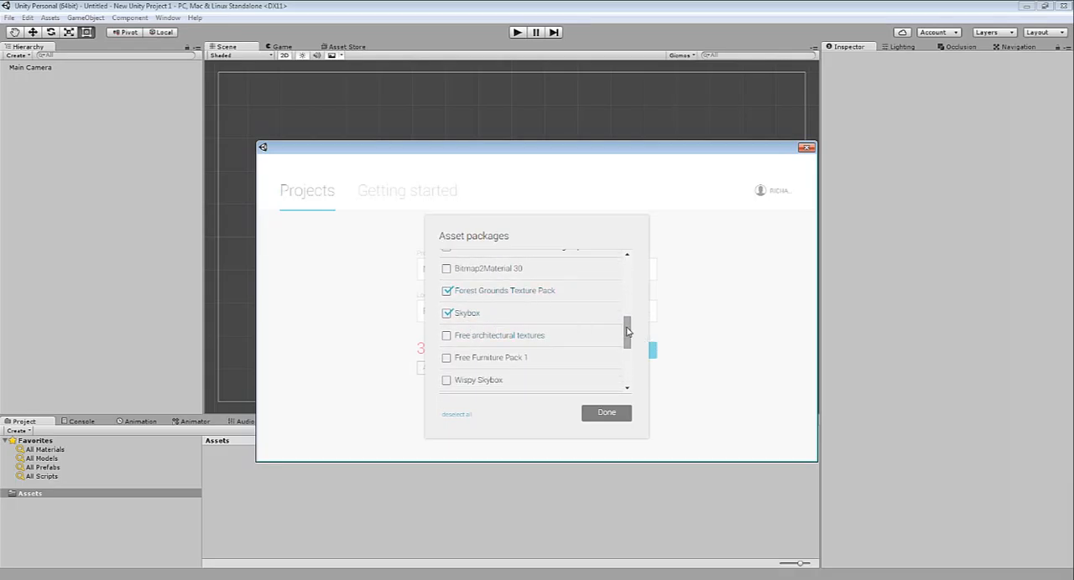
left_click_drag(627, 331, 628, 371)
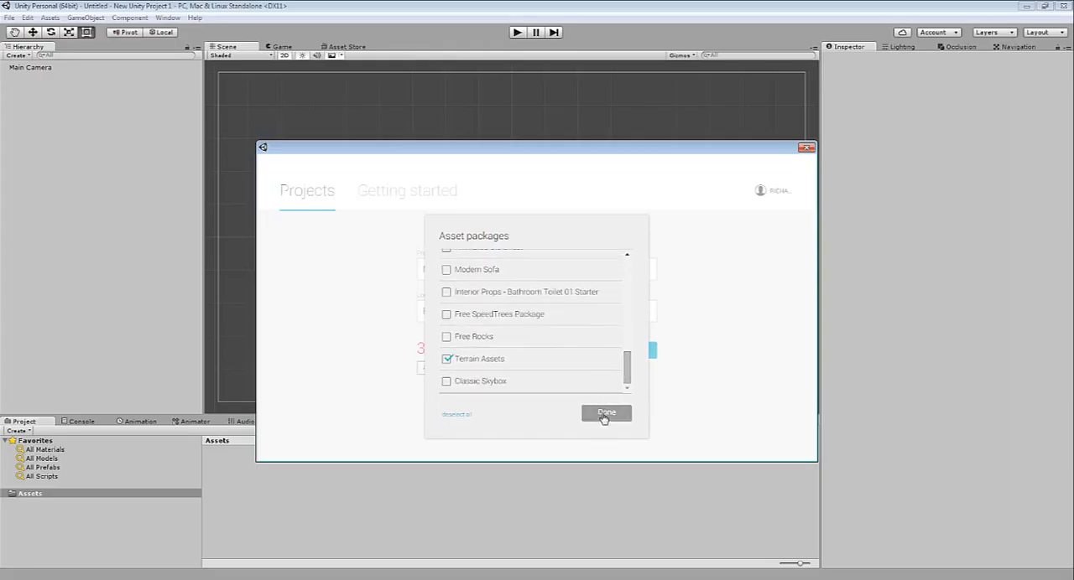
left_click(605, 414)
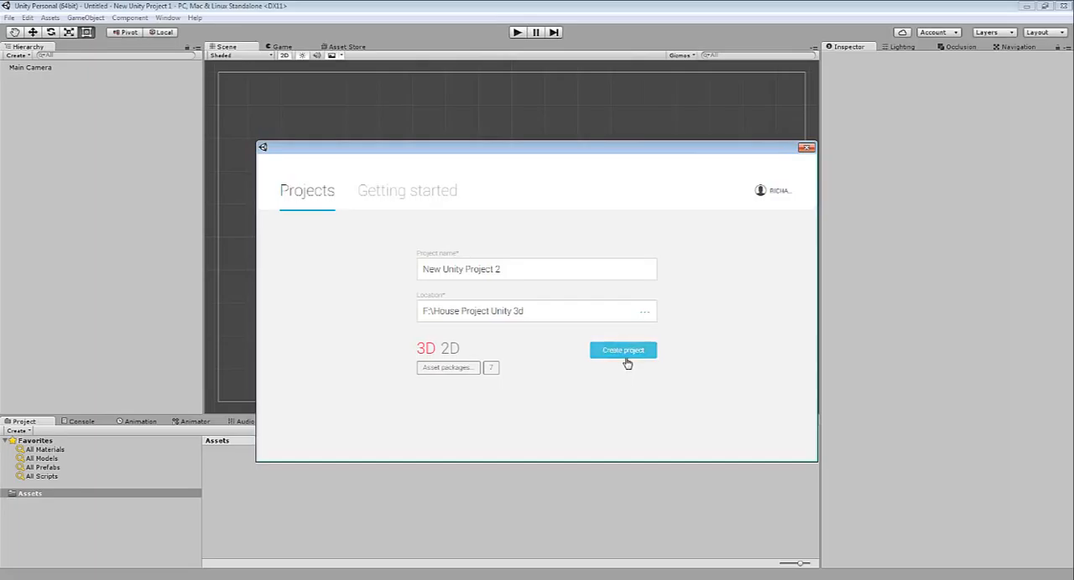
left_click(625, 356)
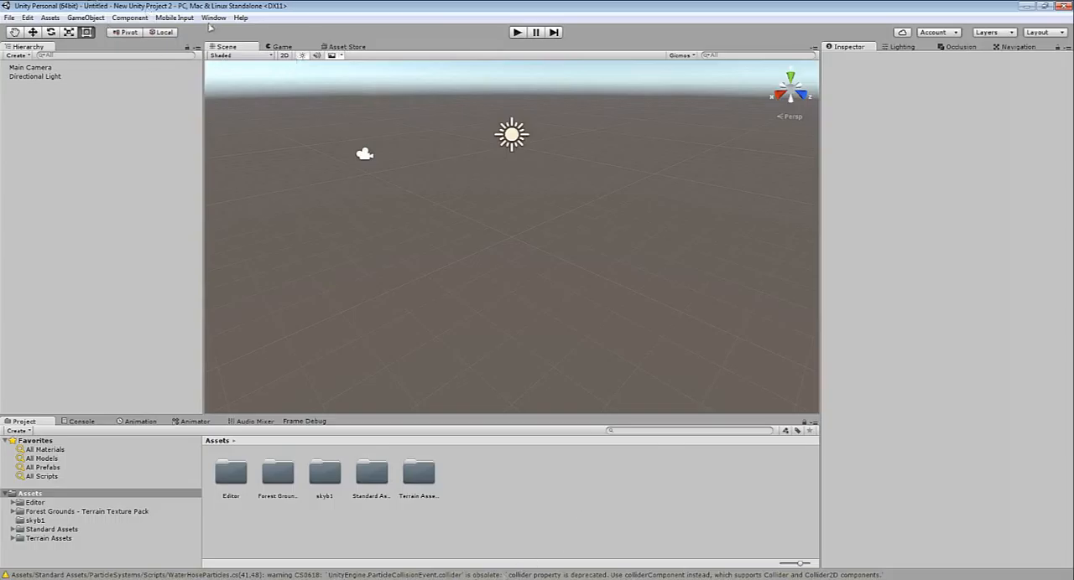
Add a 3D Terrain object to the scene and select it
left_click(86, 17)
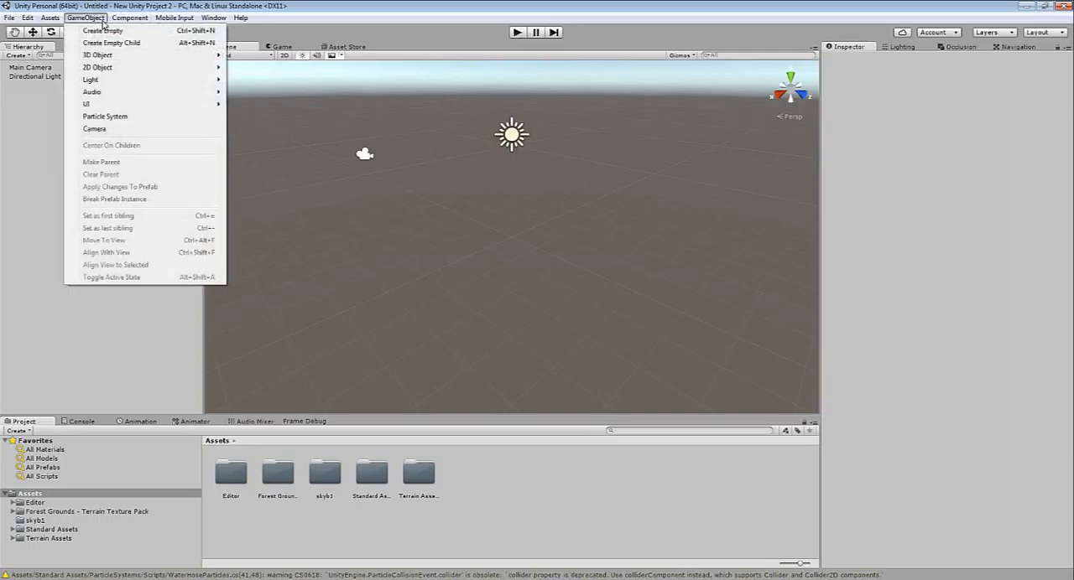
mouse_move(135, 59)
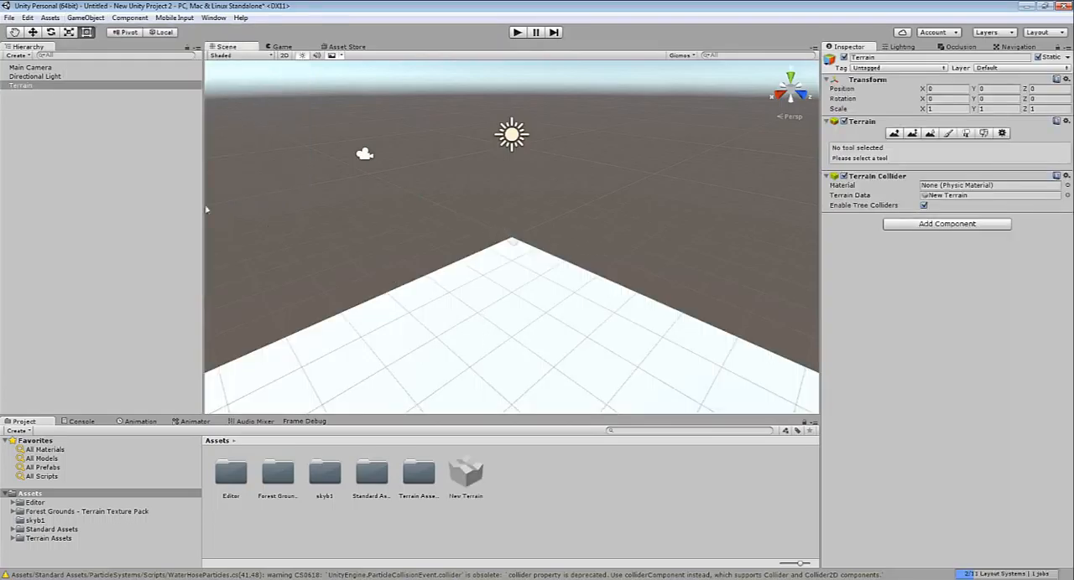
left_click(38, 87)
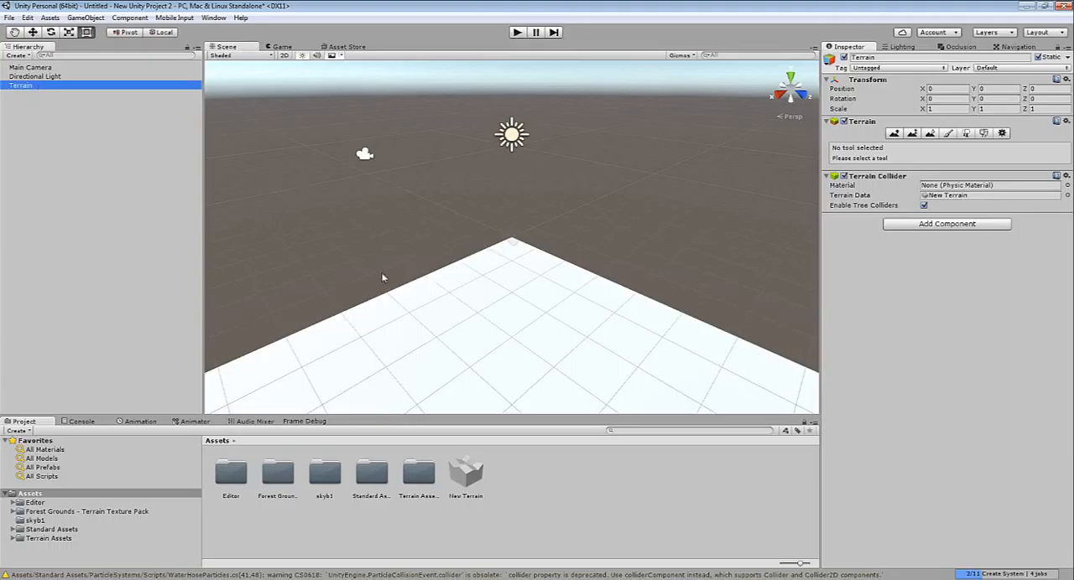
Raise hills and peaks around the edges of the terrain with the Raise / Lower Terrain tool and a soft round brush
left_click(493, 281)
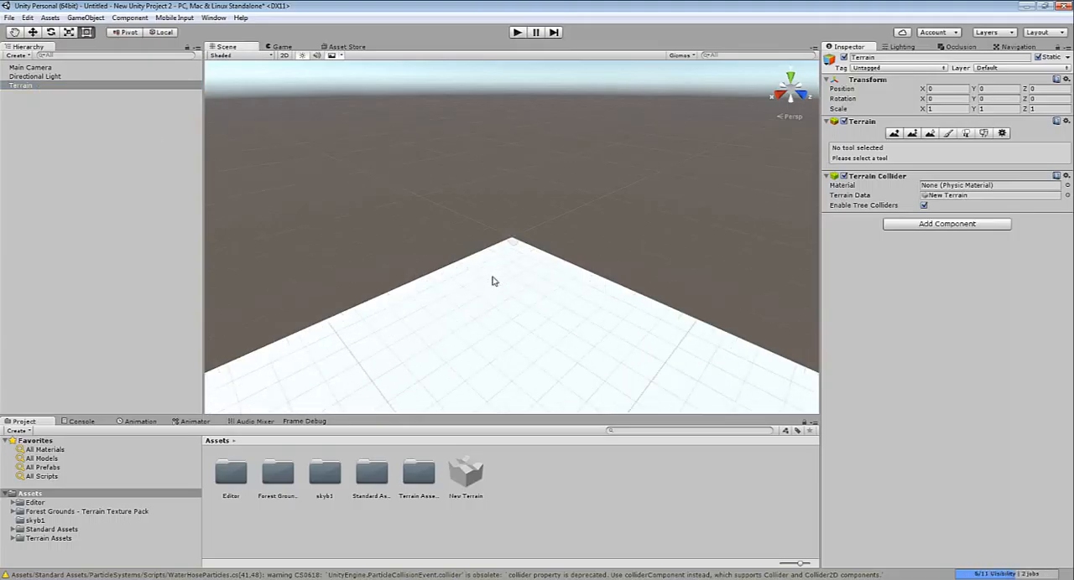
key("z")
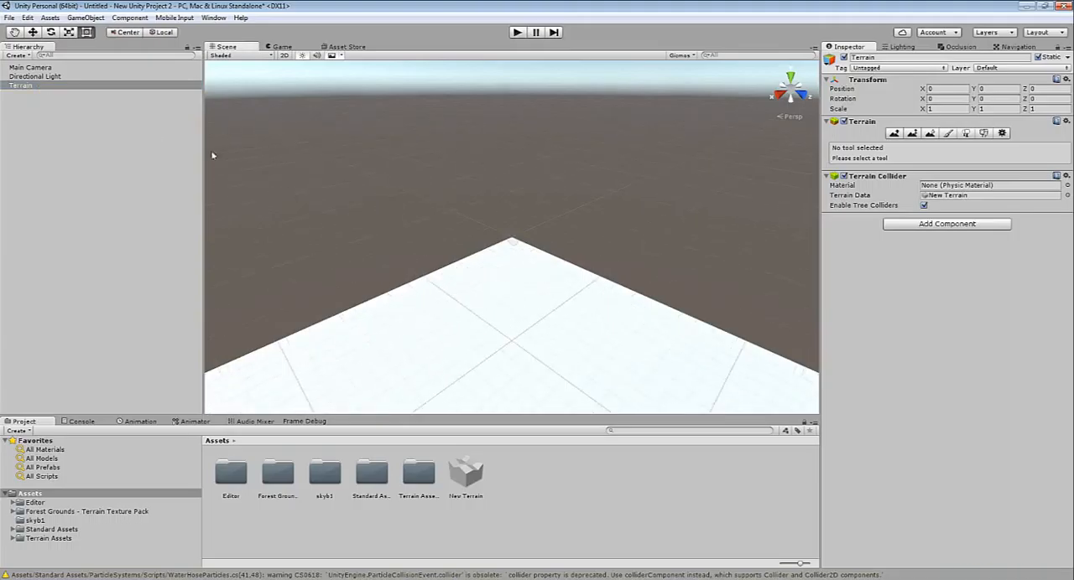
left_click(142, 88)
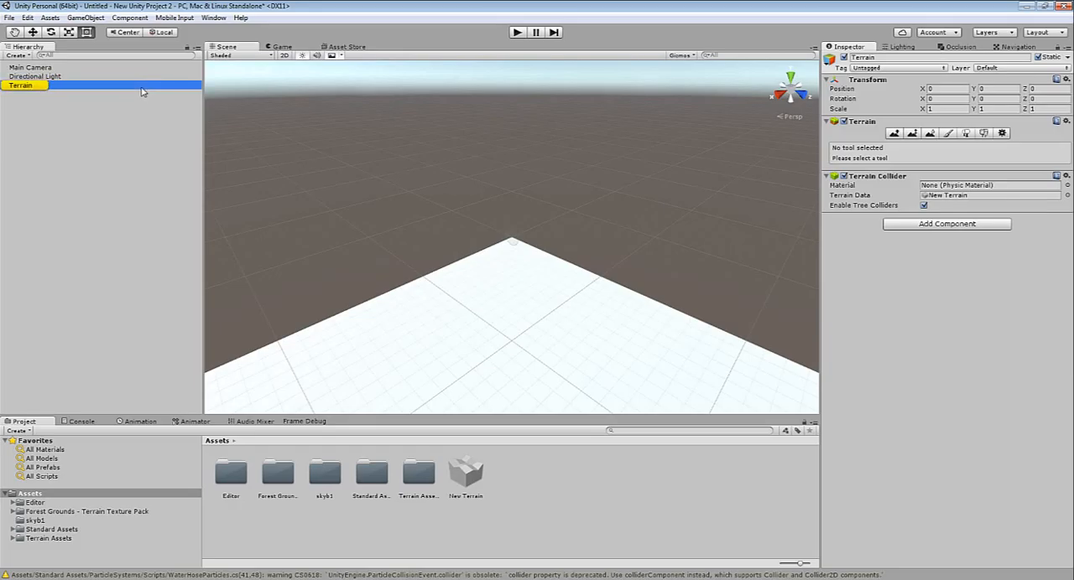
key("f")
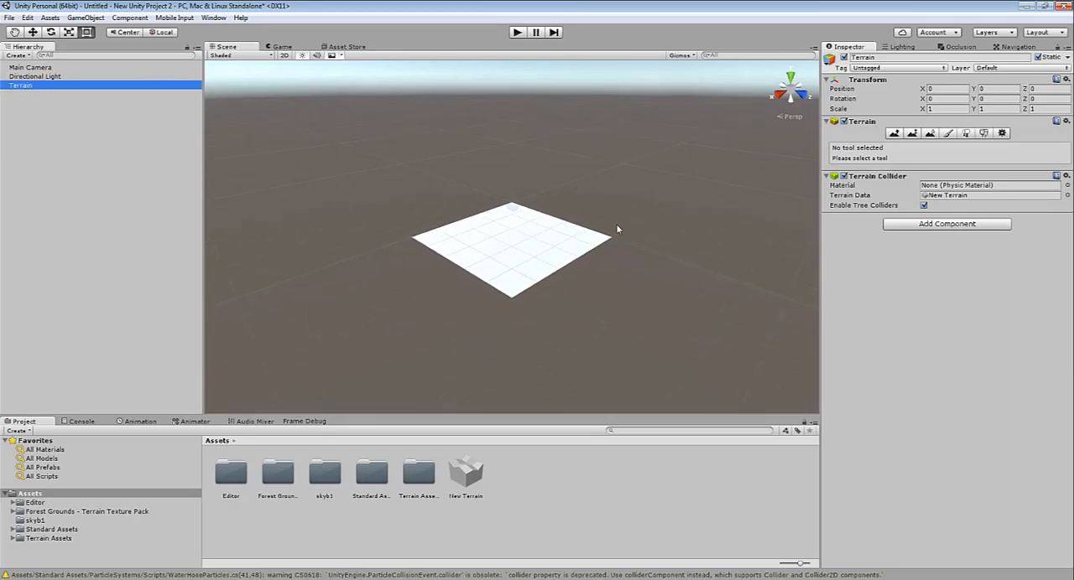
scroll(617, 229, "up", 3)
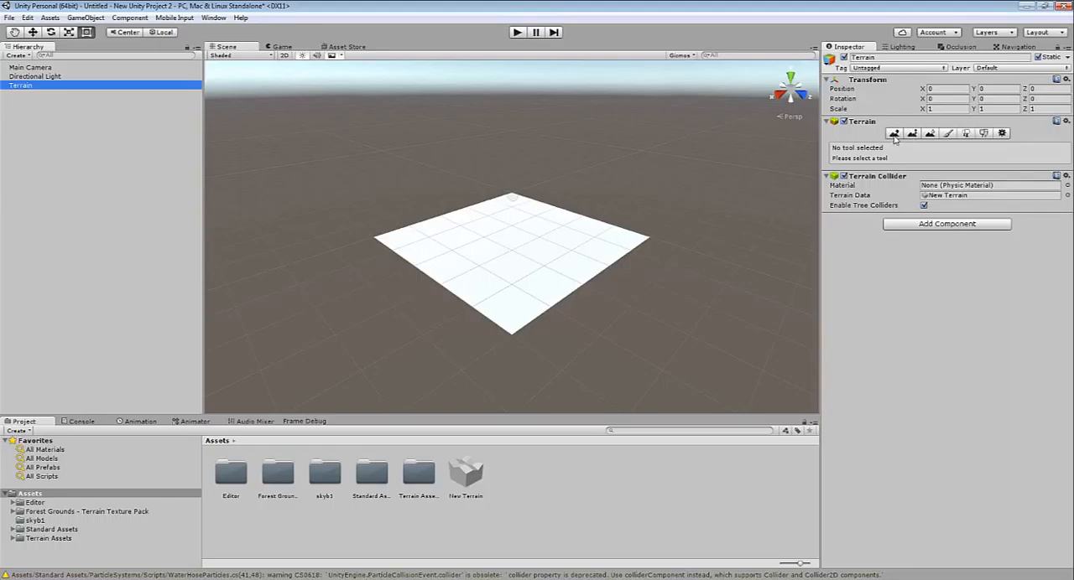
left_click(893, 134)
left_click(949, 208)
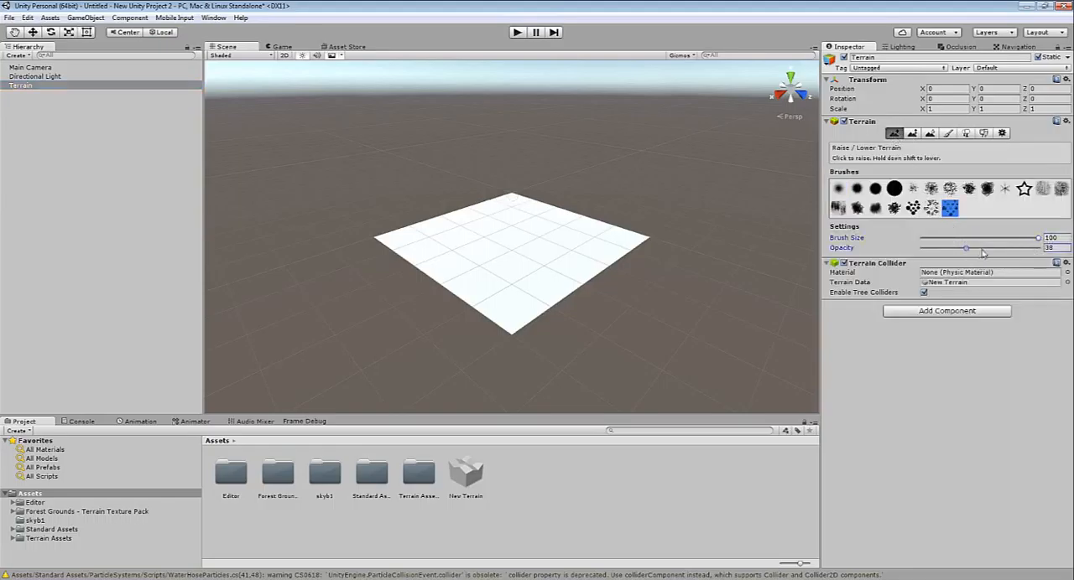
left_click(857, 190)
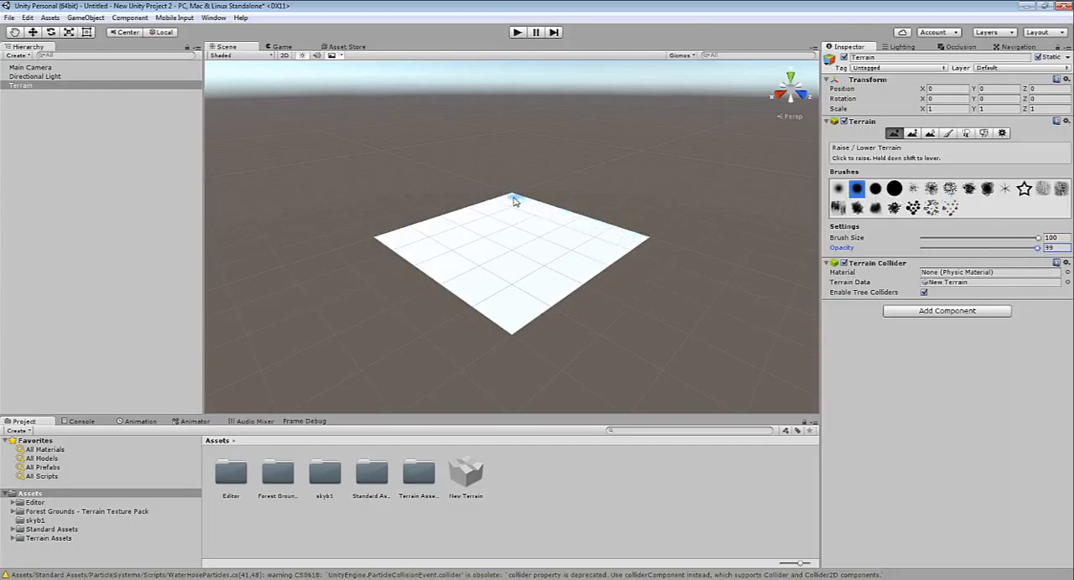
mouse_move(515, 199)
left_mouse_down()
mouse_move(619, 226)
mouse_move(636, 246)
mouse_move(512, 326)
left_mouse_up()
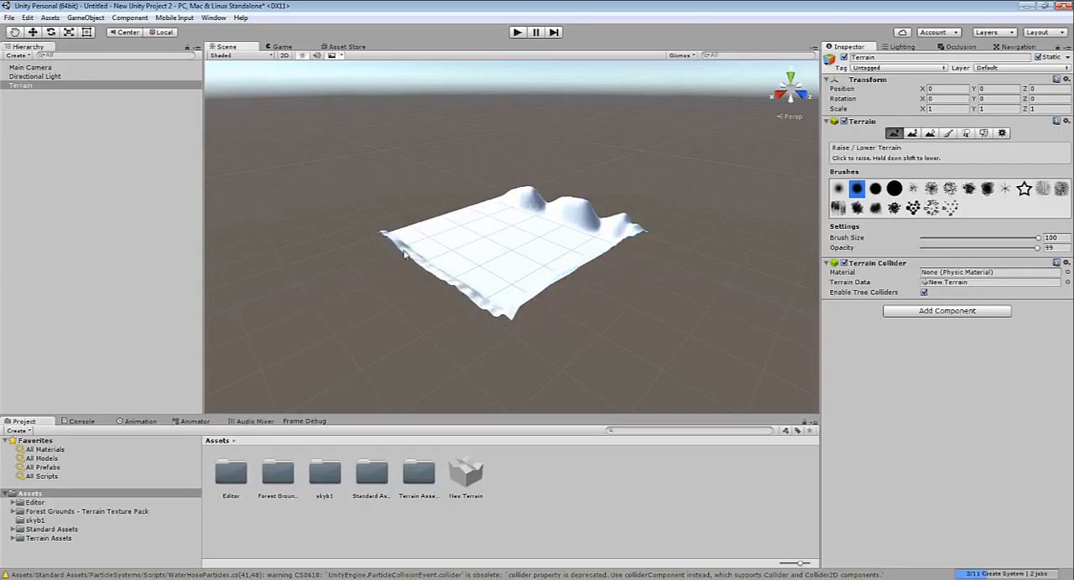
left_click_drag(403, 253, 510, 309)
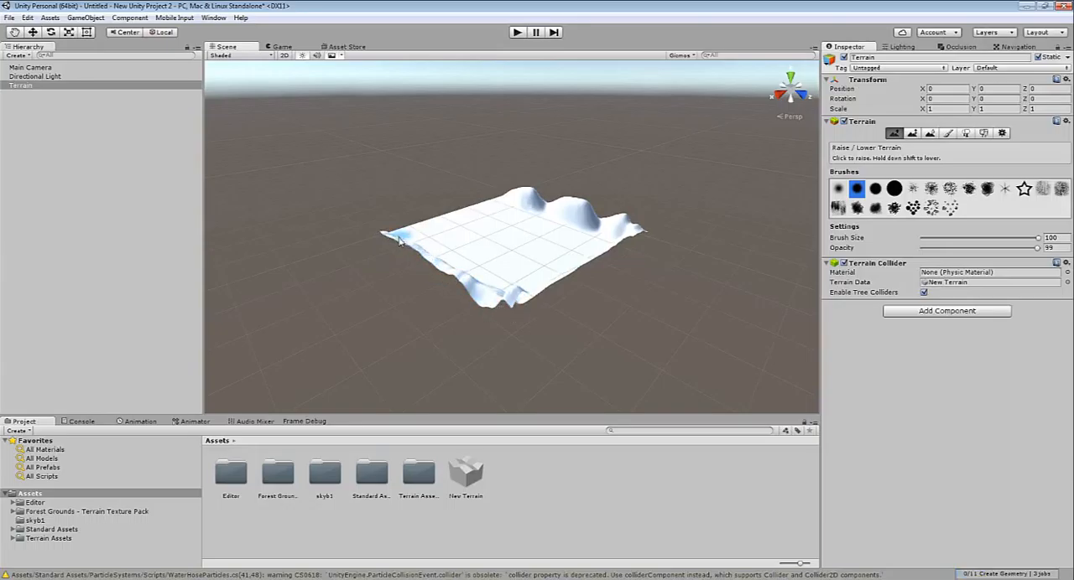
mouse_move(399, 239)
left_mouse_down()
mouse_move(499, 202)
mouse_move(446, 220)
left_mouse_up()
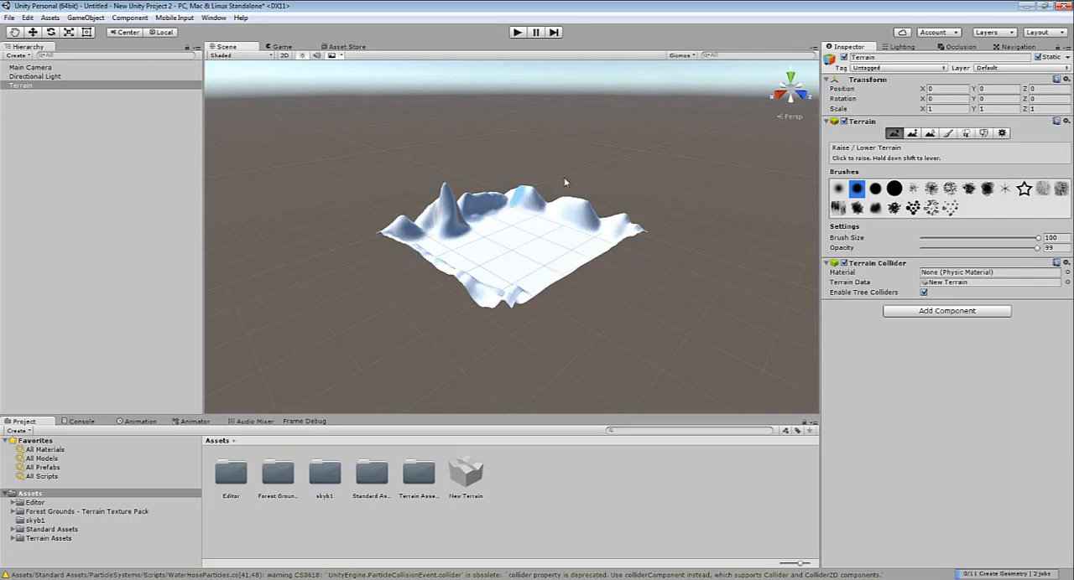
Raise a few small mounds on the flat ground inside the ring of hills, near the tallest peak
right_click_drag(518, 216, 426, 171)
scroll(513, 211, "up", 3)
scroll(521, 227, "up", 3)
mouse_move(426, 170)
middle_mouse_down()
mouse_move(355, 215)
mouse_move(358, 204)
mouse_move(391, 229)
middle_mouse_up()
left_click(438, 307)
mouse_move(439, 305)
right_mouse_down()
mouse_move(527, 322)
mouse_move(413, 285)
mouse_move(472, 285)
mouse_move(432, 279)
right_mouse_up()
left_click(413, 285)
scroll(426, 292, "up", 3)
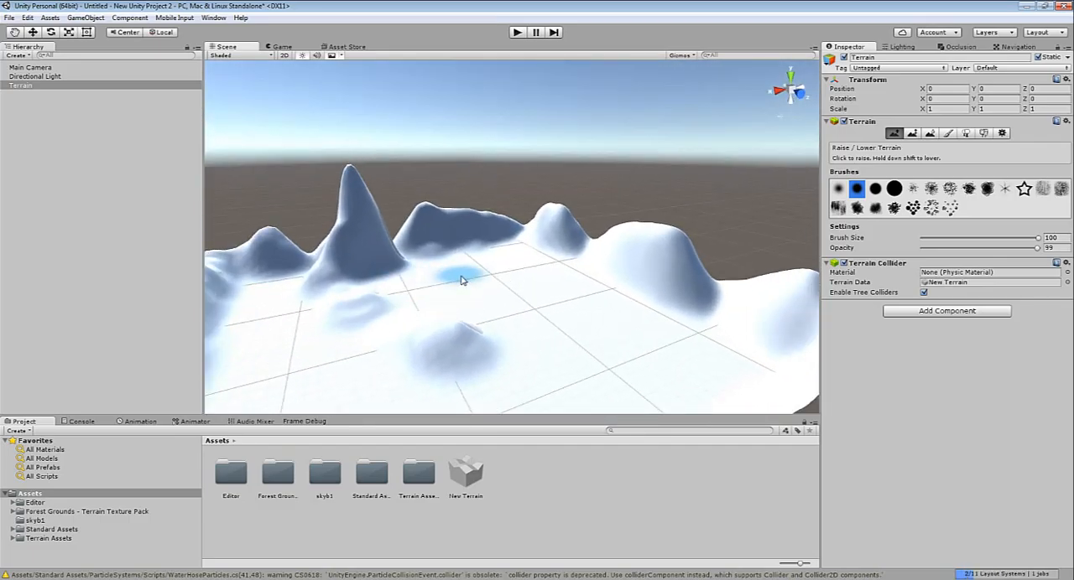
Roughen the whole terrain surface with small bumps using a scattered-speckle brush
left_click(931, 207)
mouse_move(553, 319)
left_mouse_down()
mouse_move(478, 302)
mouse_move(436, 243)
mouse_move(520, 222)
mouse_move(386, 221)
mouse_move(285, 252)
mouse_move(252, 319)
mouse_move(394, 385)
mouse_move(513, 343)
mouse_move(662, 252)
mouse_move(788, 294)
mouse_move(462, 414)
left_mouse_up()
key("f")
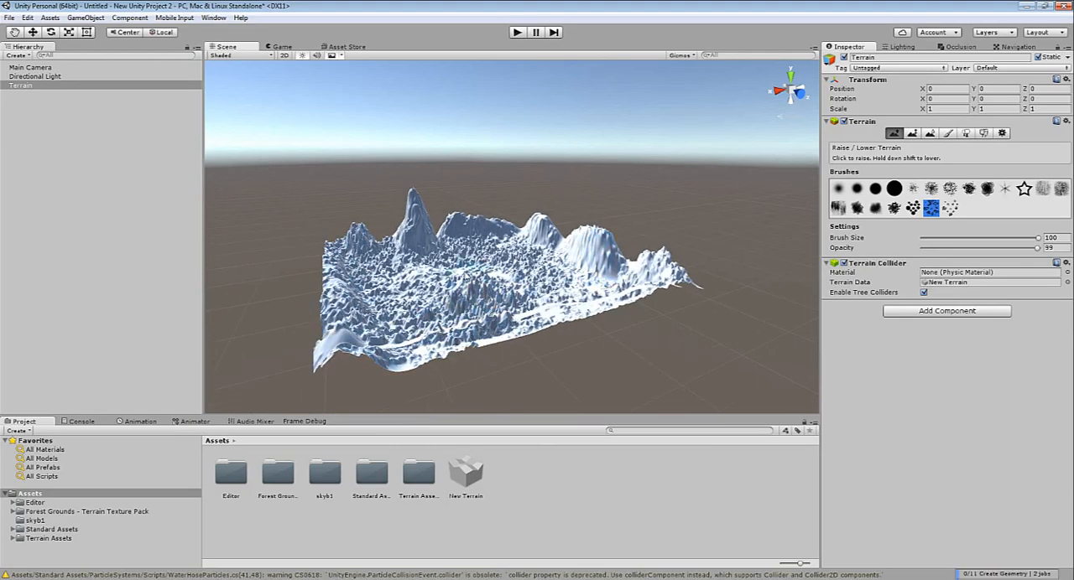
Raise a large rugged mountain mass in the middle of the terrain with the dense, rough-edged brush
right_click_drag(466, 277, 766, 118)
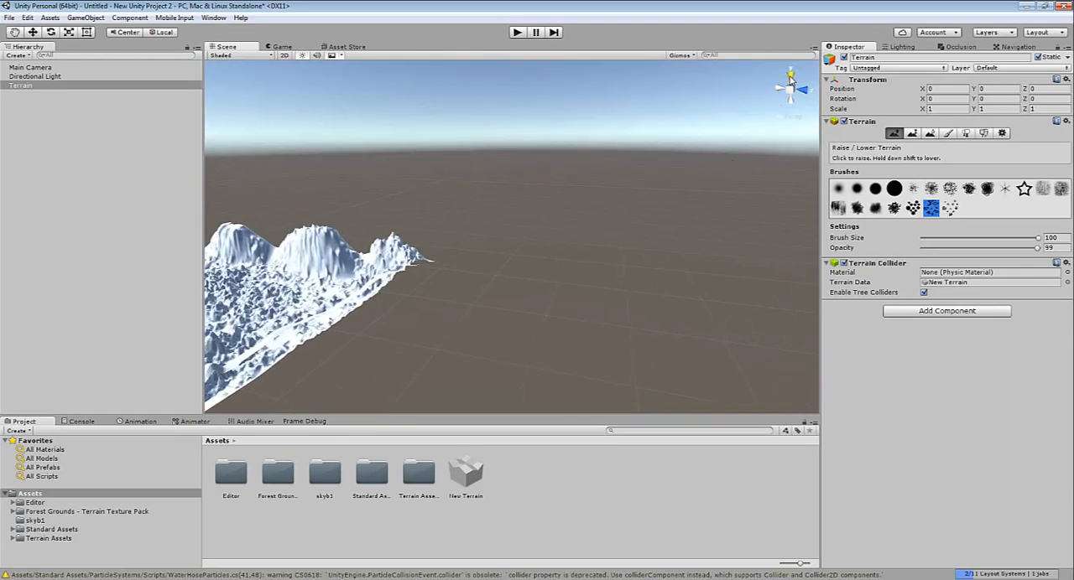
left_click(789, 78)
scroll(506, 333, "down", 5)
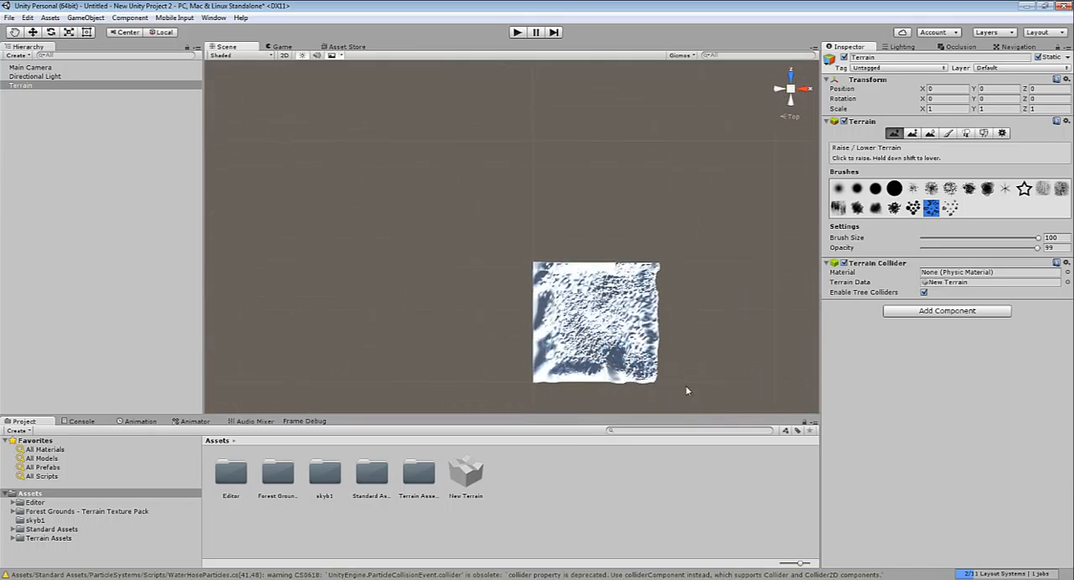
scroll(662, 403, "up", 1)
middle_click_drag(683, 361, 586, 326)
scroll(585, 325, "up", 1)
scroll(533, 374, "up", 1)
middle_click_drag(533, 374, 529, 284)
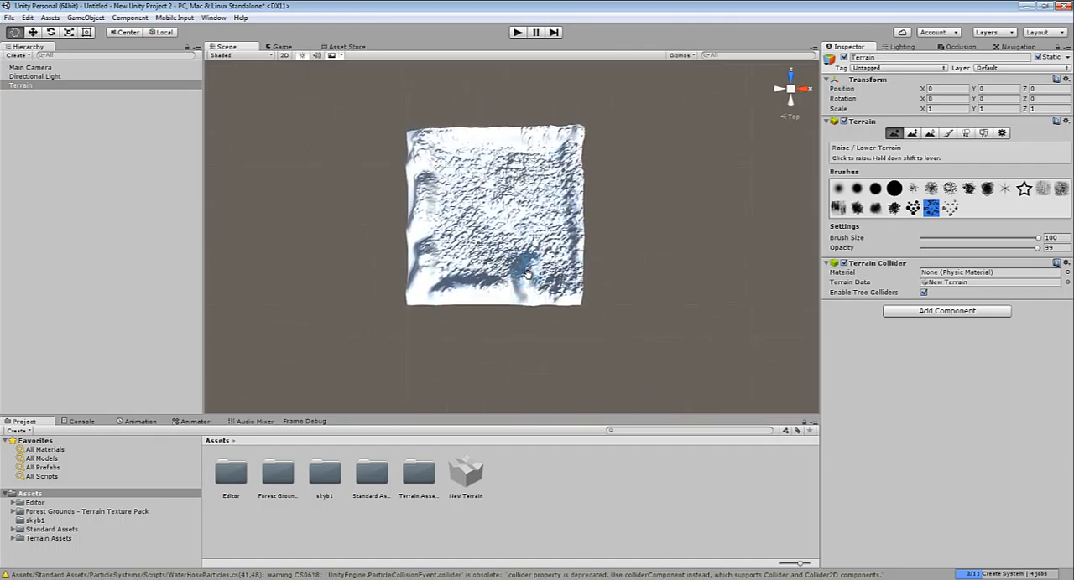
scroll(499, 211, "up", 7)
scroll(490, 194, "up", 3)
right_click_drag(535, 297, 495, 192)
mouse_move(492, 189)
left_mouse_down()
mouse_move(531, 164)
mouse_move(453, 144)
mouse_move(352, 252)
mouse_move(307, 393)
left_mouse_up()
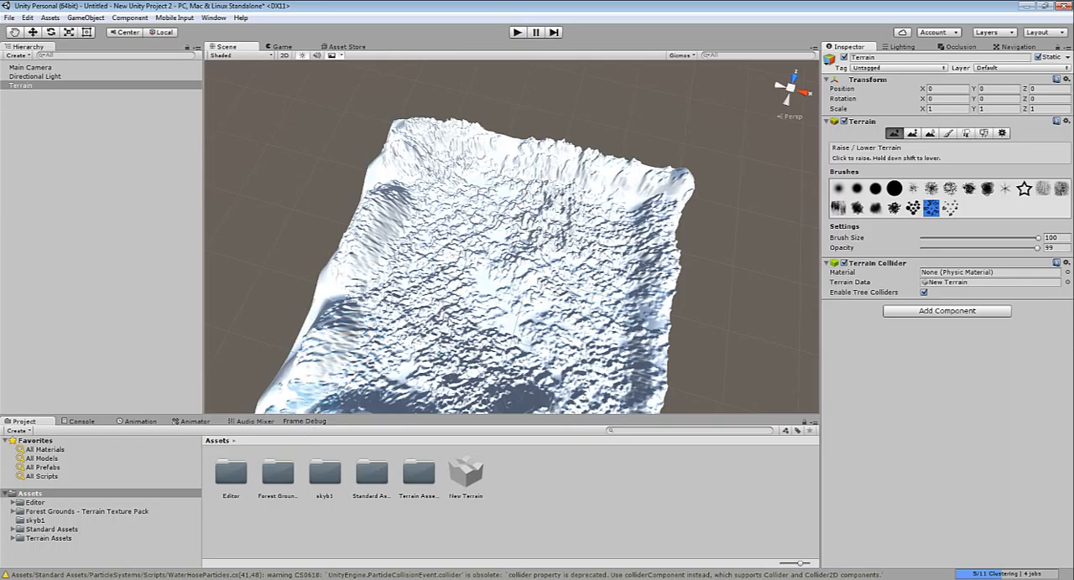
left_click(896, 189)
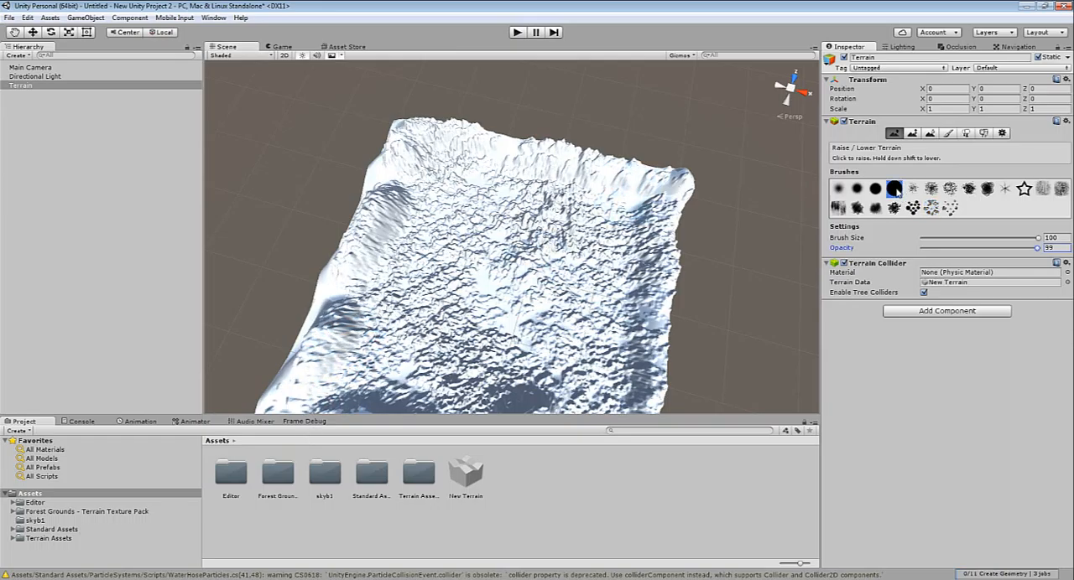
left_click(988, 193)
mouse_move(532, 295)
left_mouse_down()
mouse_move(464, 257)
mouse_move(550, 258)
mouse_move(501, 282)
mouse_move(475, 220)
left_mouse_up()
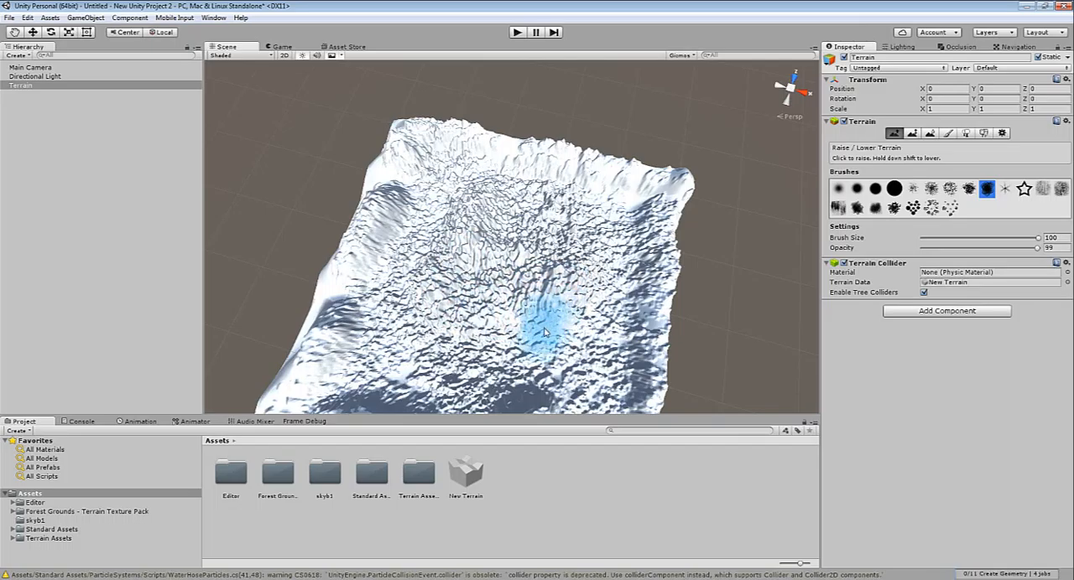
Examine the rugged central mountain mass from above, close up and from the side
scroll(557, 345, "up", 3)
mouse_move(576, 347)
right_mouse_down()
mouse_move(362, 309)
mouse_move(491, 387)
mouse_move(444, 361)
mouse_move(515, 263)
mouse_move(487, 164)
mouse_move(503, 251)
mouse_move(515, 220)
mouse_move(526, 238)
mouse_move(602, 253)
mouse_move(538, 300)
right_mouse_up()
key("s")
scroll(522, 293, "up", 3)
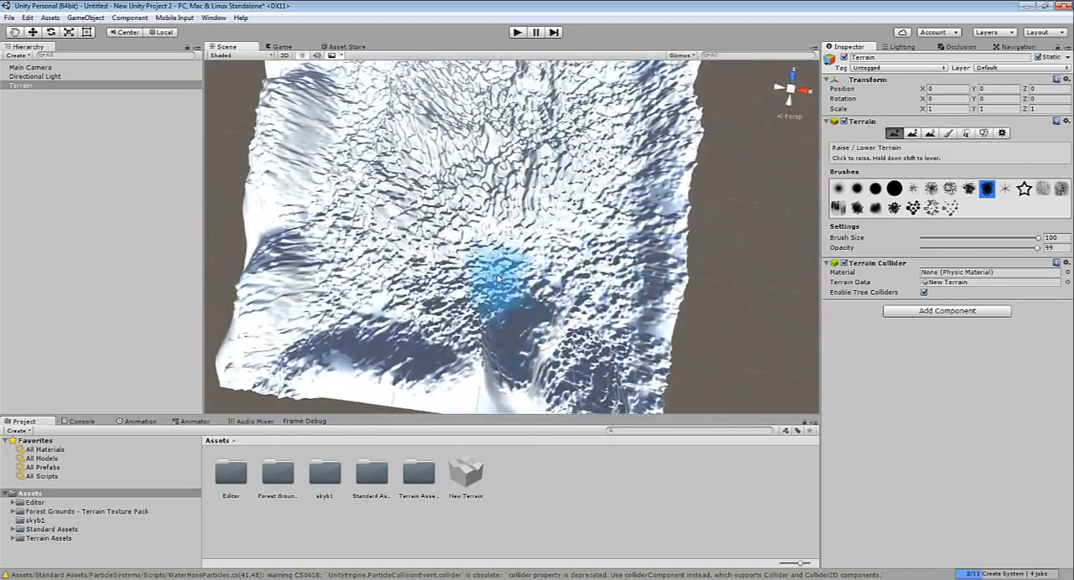
left_click(791, 92)
right_click_drag(589, 181, 550, 95)
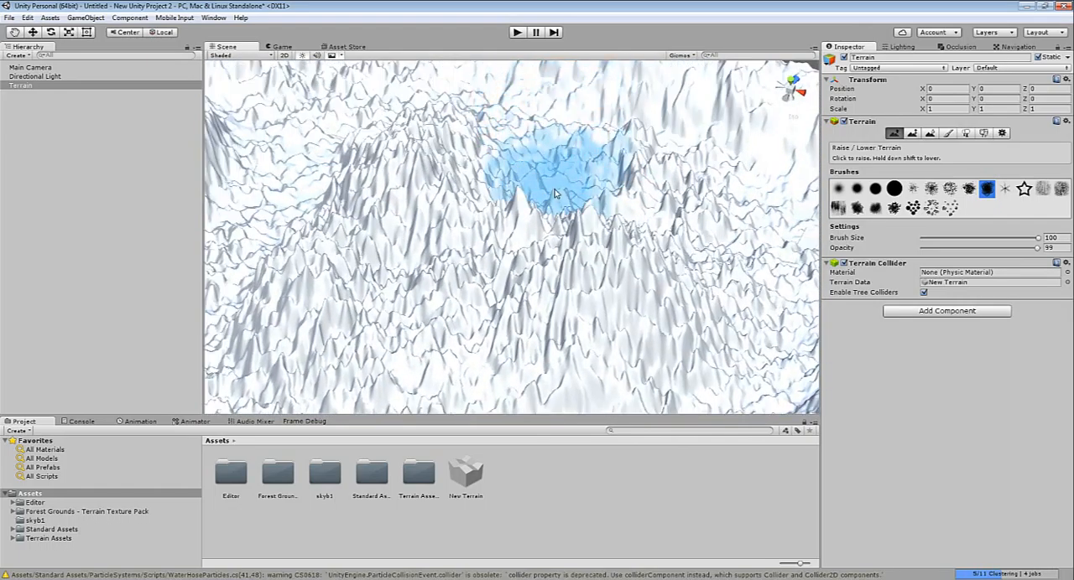
scroll(554, 192, "down", 8)
middle_click_drag(550, 194, 561, 142)
mouse_move(575, 217)
right_mouse_down()
mouse_move(561, 142)
mouse_move(522, 173)
mouse_move(530, 201)
right_mouse_up()
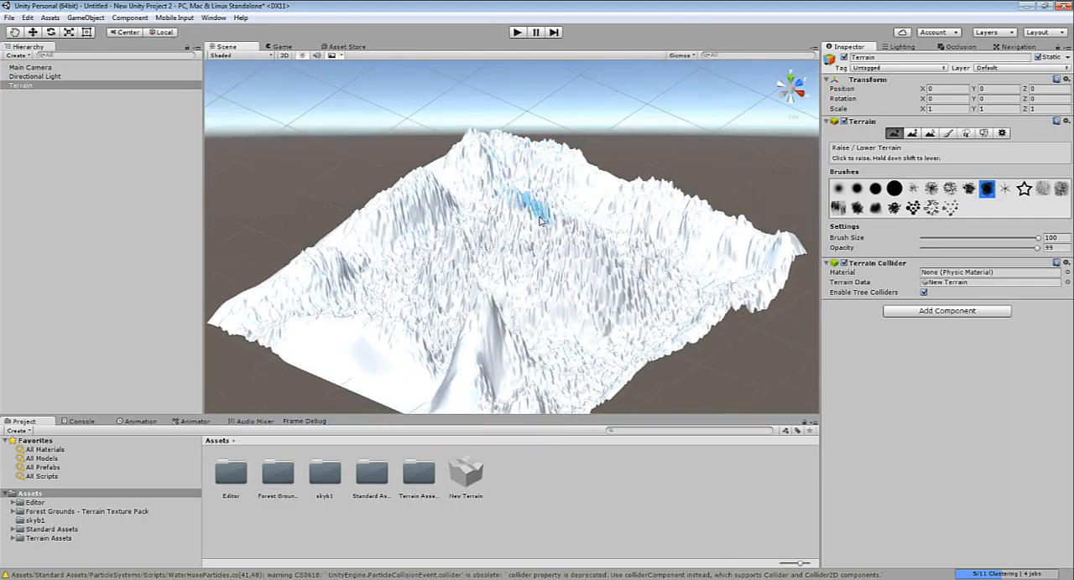
scroll(532, 205, "up", 3)
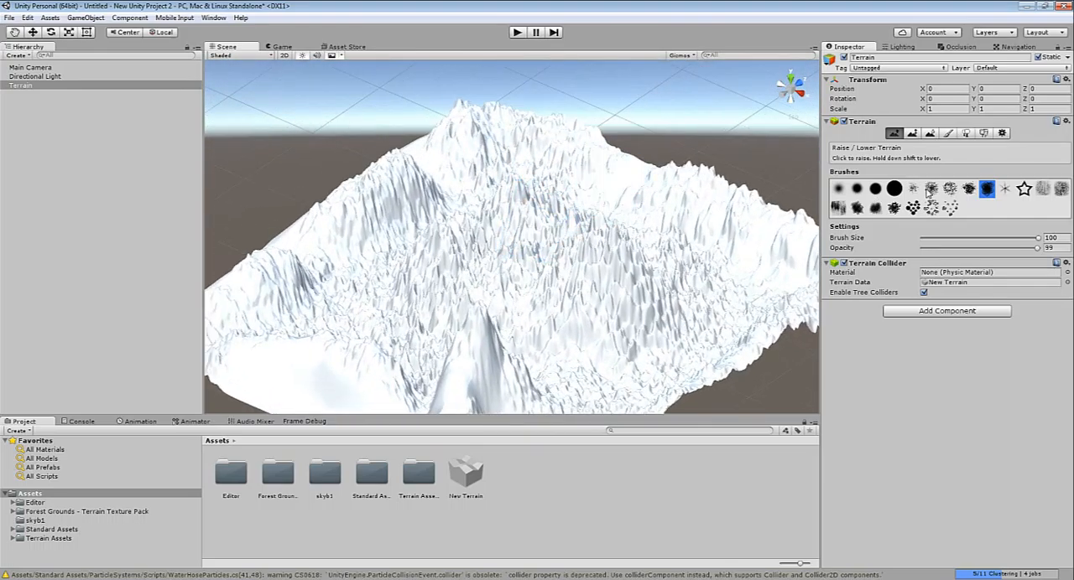
Smooth the rough peaks and slopes across the middle of the terrain with the Smooth Height tool and the large hard round brush
left_click(929, 135)
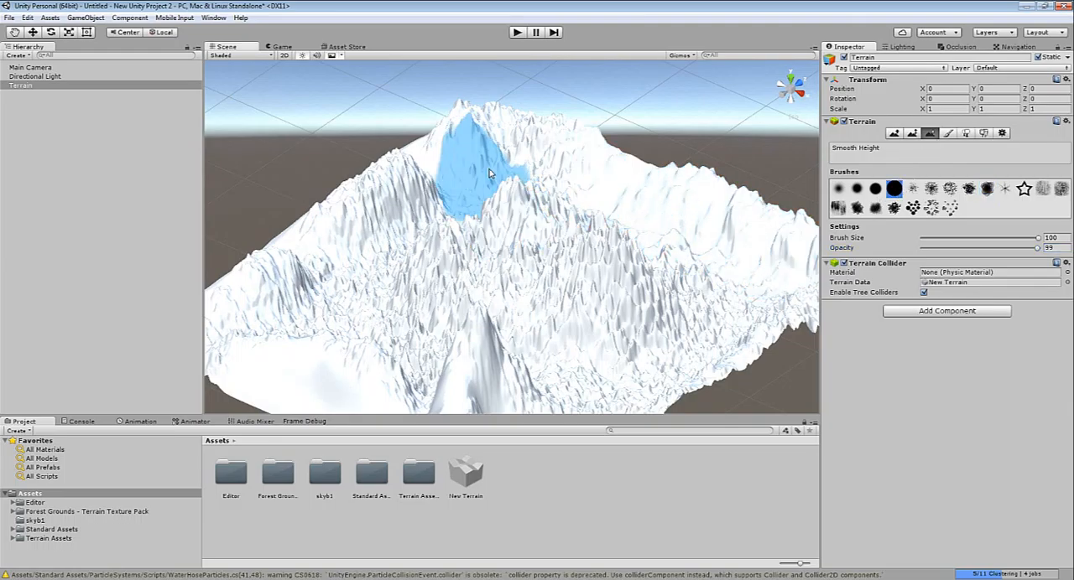
mouse_move(490, 173)
left_mouse_down()
mouse_move(480, 173)
mouse_move(524, 222)
mouse_move(471, 241)
mouse_move(419, 285)
mouse_move(530, 299)
mouse_move(550, 195)
mouse_move(429, 288)
left_mouse_up()
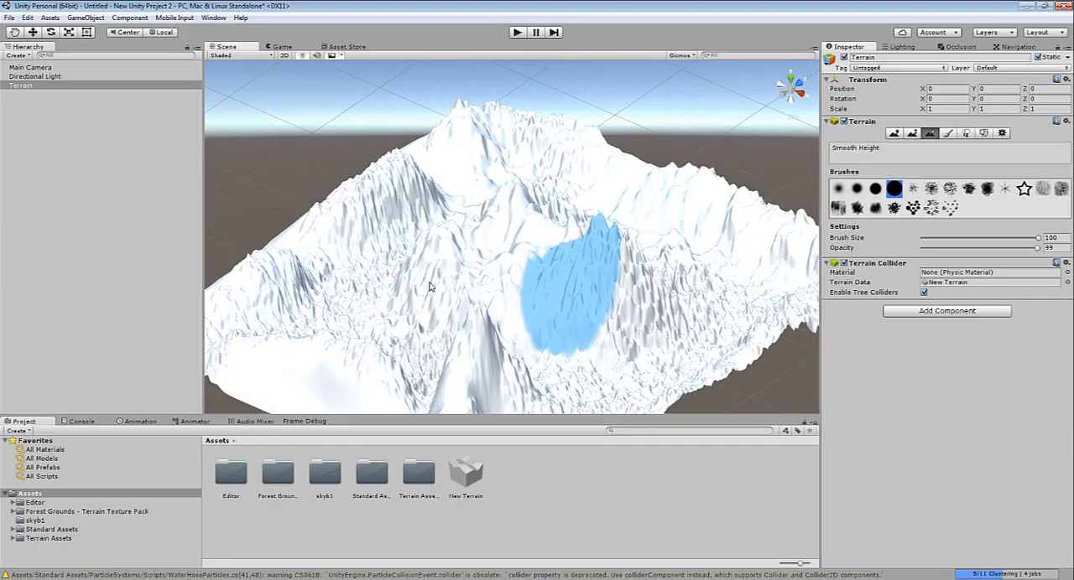
mouse_move(572, 288)
left_mouse_down()
mouse_move(631, 289)
mouse_move(536, 310)
mouse_move(487, 365)
mouse_move(604, 322)
mouse_move(719, 228)
mouse_move(537, 151)
mouse_move(474, 149)
mouse_move(271, 292)
mouse_move(227, 285)
mouse_move(288, 372)
mouse_move(427, 372)
mouse_move(360, 311)
mouse_move(503, 216)
mouse_move(599, 180)
mouse_move(713, 293)
mouse_move(596, 348)
left_mouse_up()
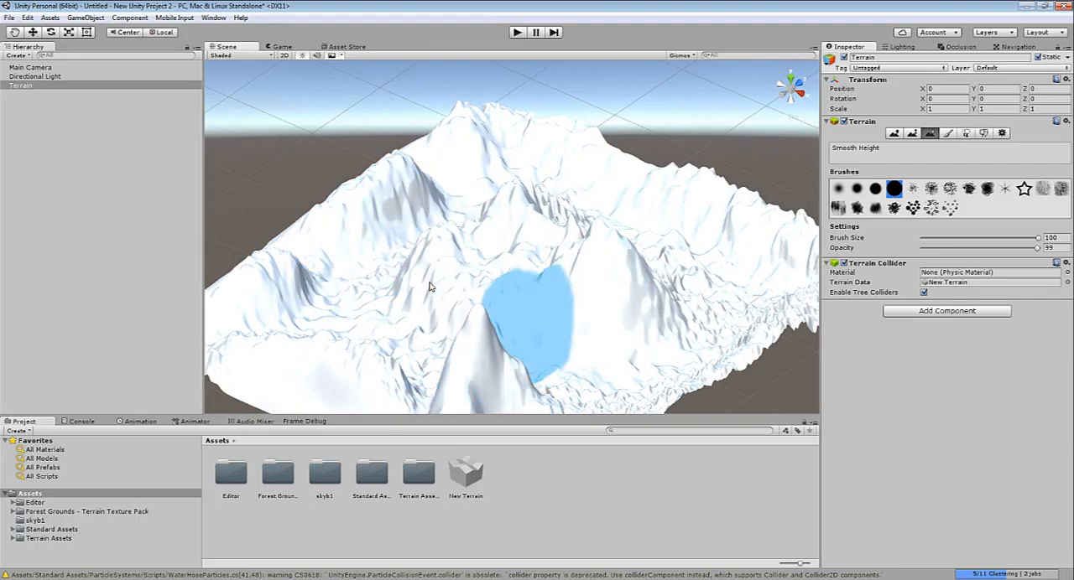
Flatten a winding valley through the central mountains with the Paint Height tool, using a round brush of size 54
scroll(593, 282, "up", 3)
scroll(591, 282, "up", 1)
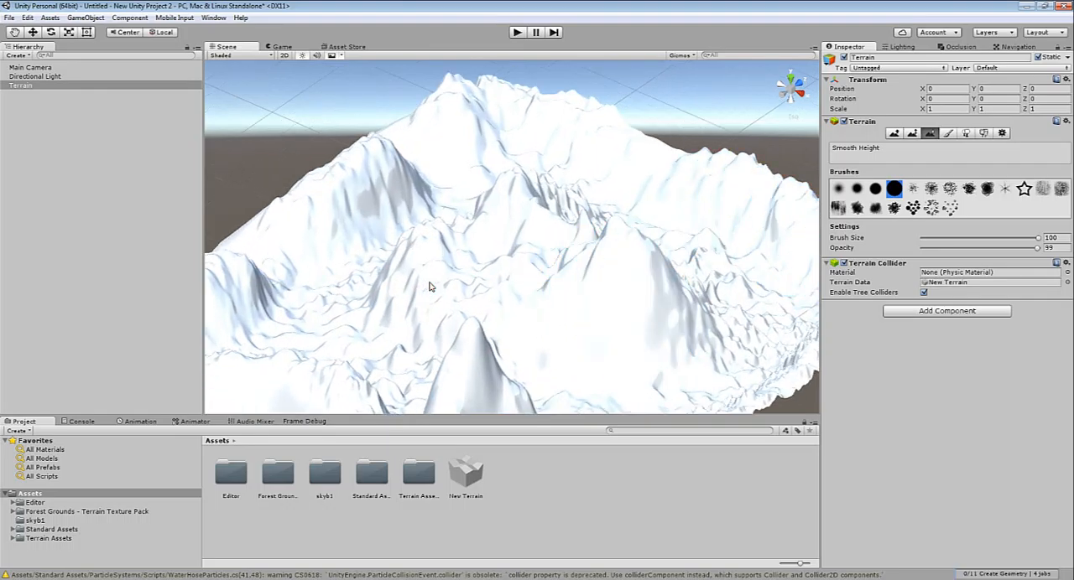
key("F2")
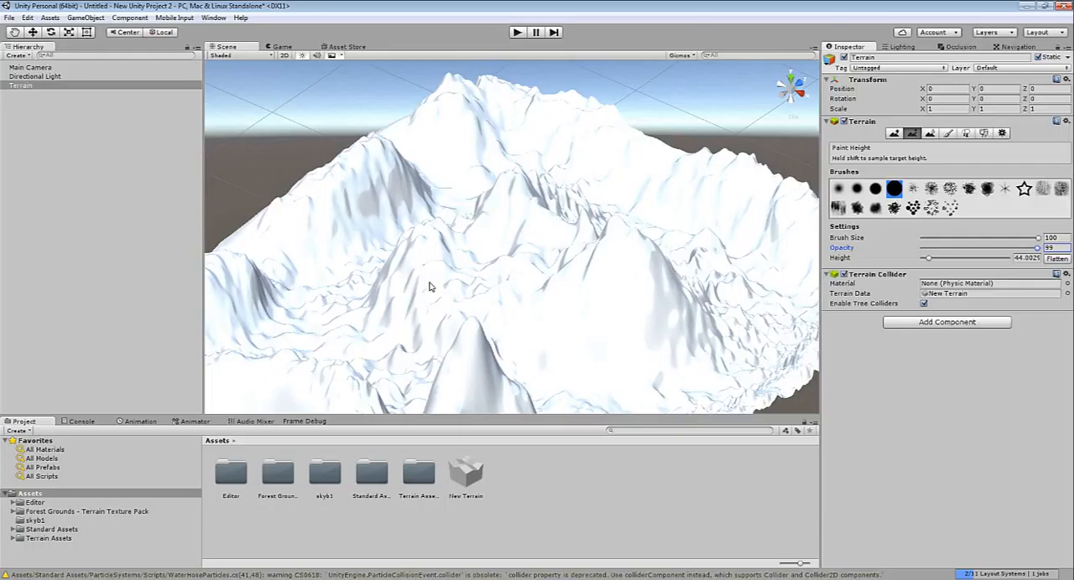
key("comma")
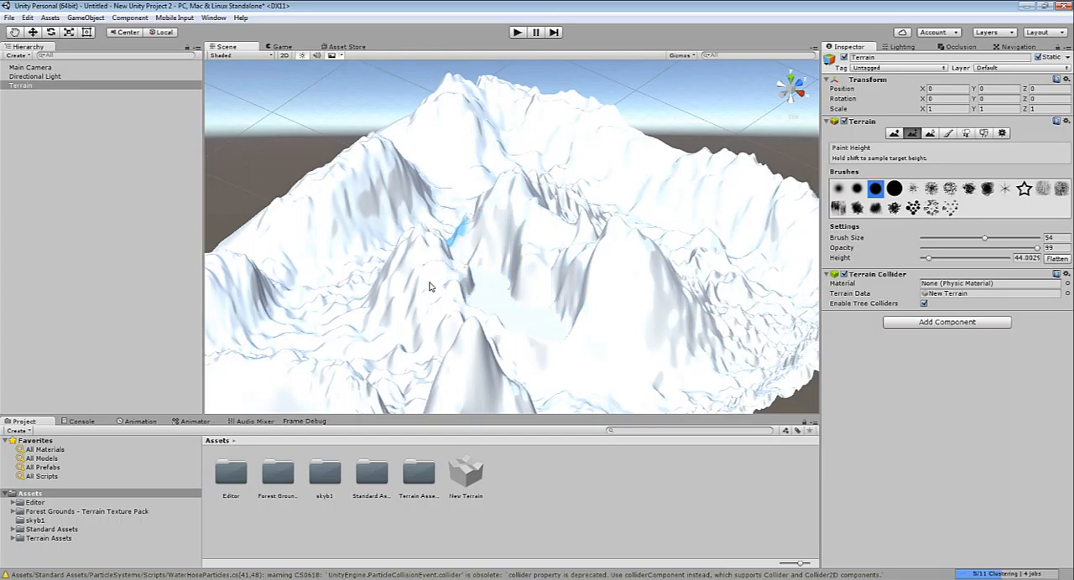
mouse_move(486, 261)
right_mouse_down()
mouse_move(607, 345)
mouse_move(499, 271)
right_mouse_up()
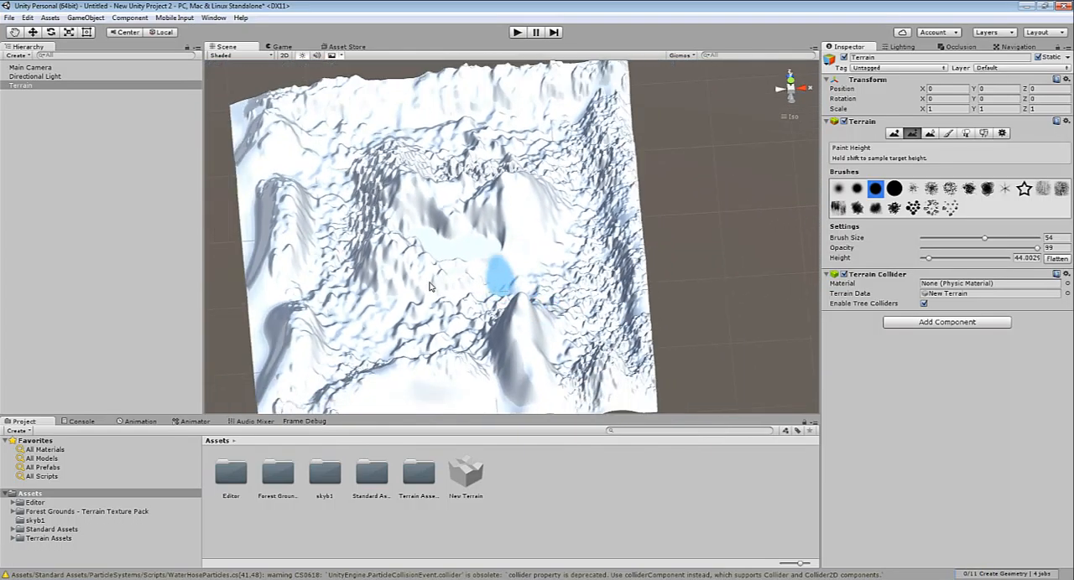
mouse_move(502, 268)
left_mouse_down()
mouse_move(551, 282)
mouse_move(484, 254)
mouse_move(550, 283)
mouse_move(581, 216)
mouse_move(576, 259)
mouse_move(591, 245)
left_mouse_up()
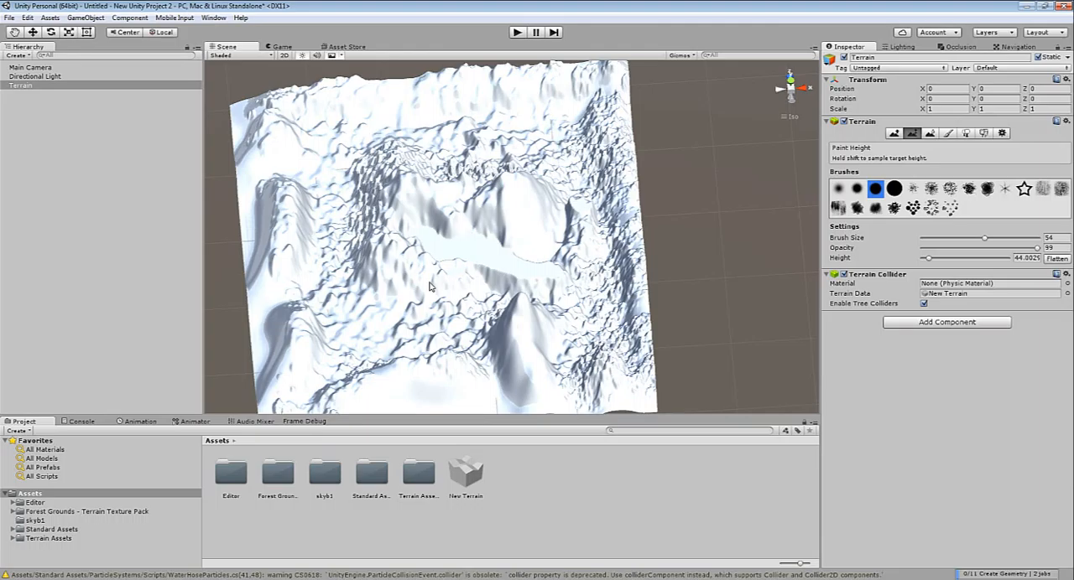
Smooth the rough ground on both sides of the valley with the Smooth Height tool and a scattered-dot brush of size 54
key("F3")
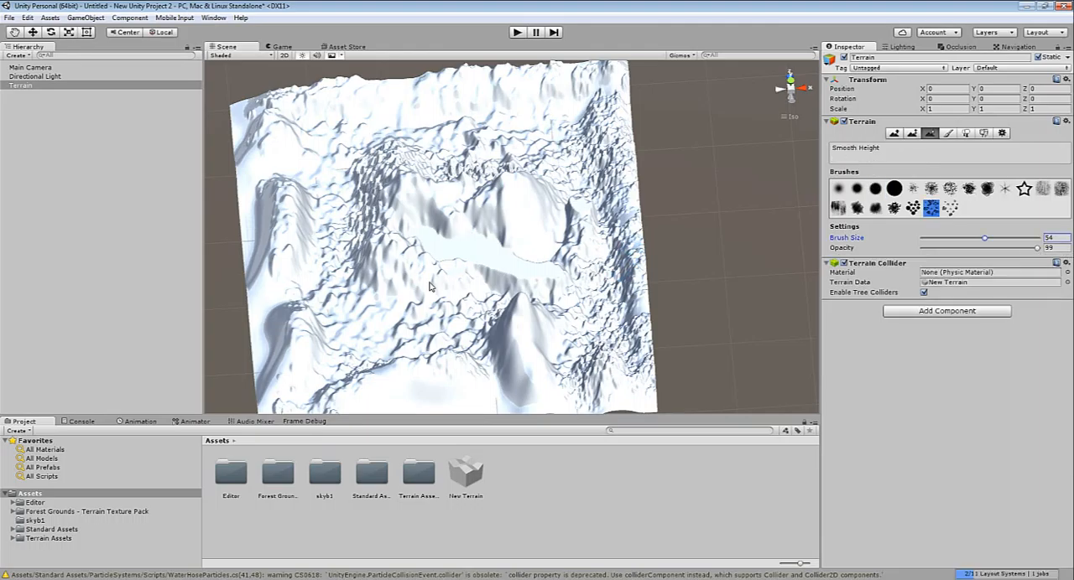
key("F1")
mouse_move(594, 218)
left_mouse_down()
mouse_move(585, 213)
mouse_move(600, 268)
left_mouse_up()
key("F3")
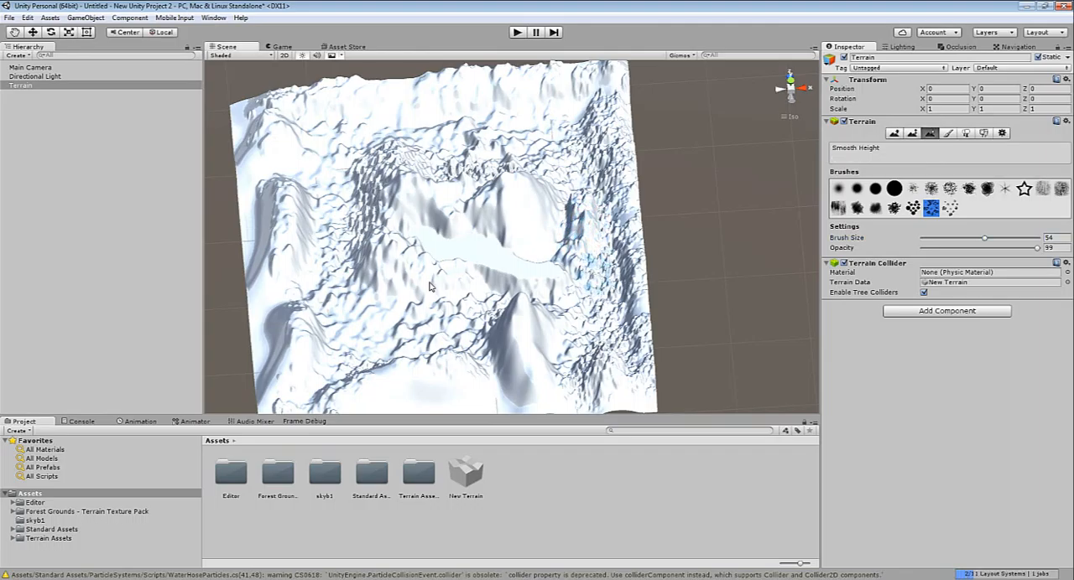
mouse_move(595, 265)
left_mouse_down()
mouse_move(558, 281)
mouse_move(457, 275)
mouse_move(441, 290)
mouse_move(394, 281)
mouse_move(411, 312)
left_mouse_up()
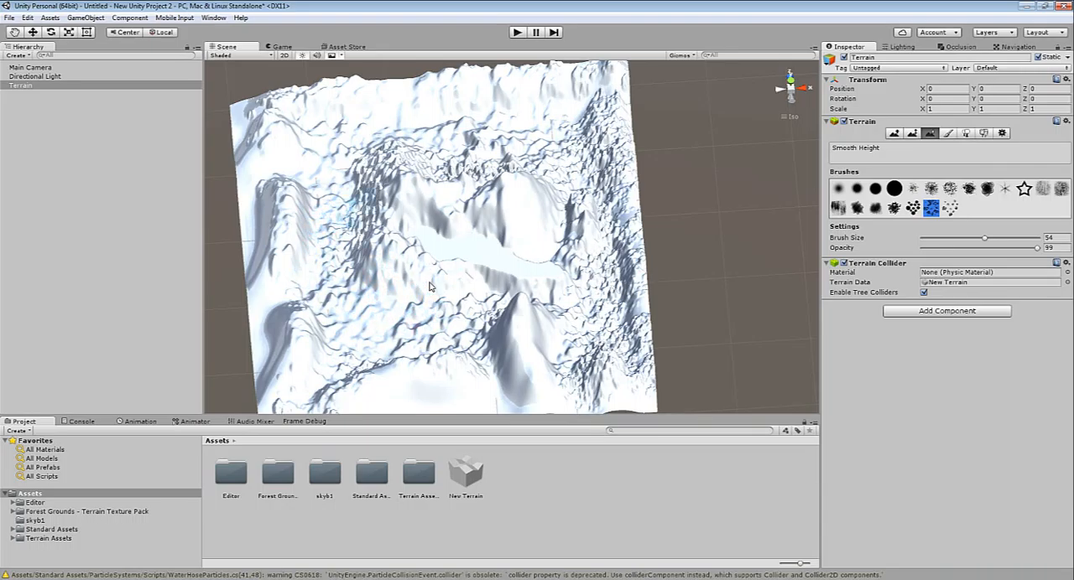
Lower the ground around the central mountain mass into a flat ring-shaped valley with the Raise / Lower Terrain tool
key("shift+q")
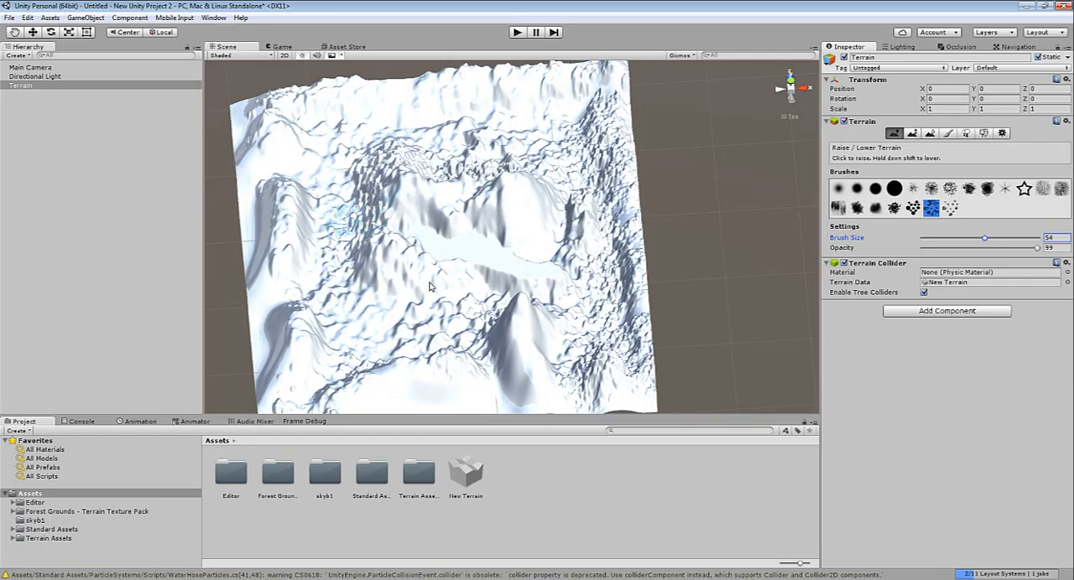
mouse_move(336, 228)
left_mouse_down()
mouse_move(330, 240)
mouse_move(366, 303)
mouse_move(325, 239)
mouse_move(356, 294)
mouse_move(457, 323)
mouse_move(394, 327)
mouse_move(344, 292)
mouse_move(337, 178)
mouse_move(325, 243)
mouse_move(373, 320)
mouse_move(431, 328)
mouse_move(355, 352)
mouse_move(459, 336)
mouse_move(423, 338)
mouse_move(350, 292)
mouse_move(342, 178)
mouse_move(415, 136)
mouse_move(455, 160)
mouse_move(530, 136)
mouse_move(584, 172)
mouse_move(557, 150)
mouse_move(504, 136)
mouse_move(457, 148)
mouse_move(494, 128)
mouse_move(590, 172)
mouse_move(607, 228)
mouse_move(601, 288)
mouse_move(579, 331)
mouse_move(599, 294)
mouse_move(573, 323)
mouse_move(572, 299)
mouse_move(551, 287)
mouse_move(479, 288)
mouse_move(510, 280)
mouse_move(581, 307)
mouse_move(503, 301)
left_mouse_up()
left_click(837, 188)
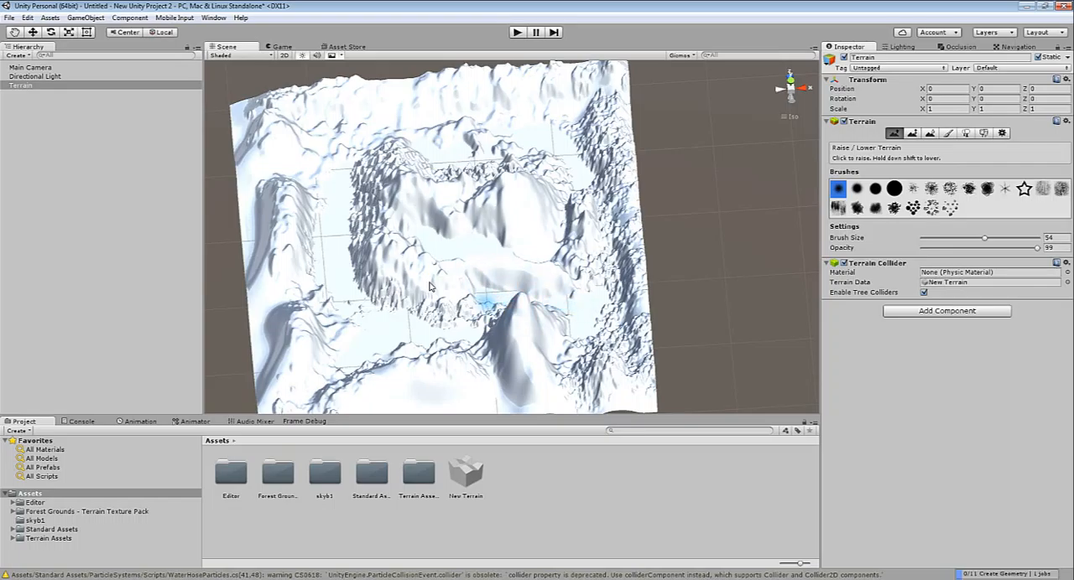
Inspect the reshaped terrain and its carved valleys from several sides and distances
scroll(411, 234, "up", 4)
right_click_drag(426, 237, 327, 151)
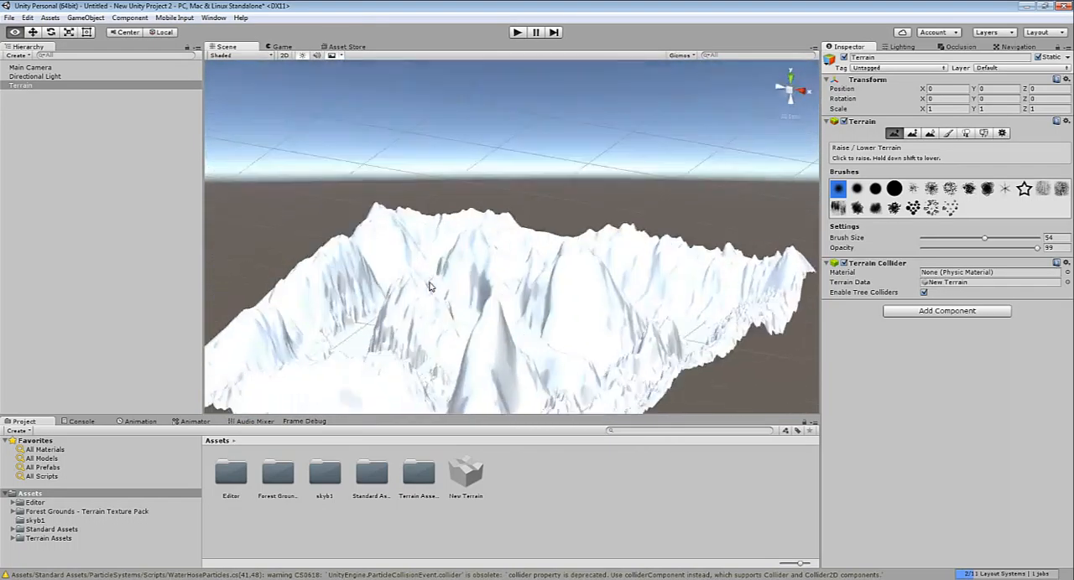
left_click_drag(430, 287, 644, 200, "alt")
scroll(587, 259, "down", 6)
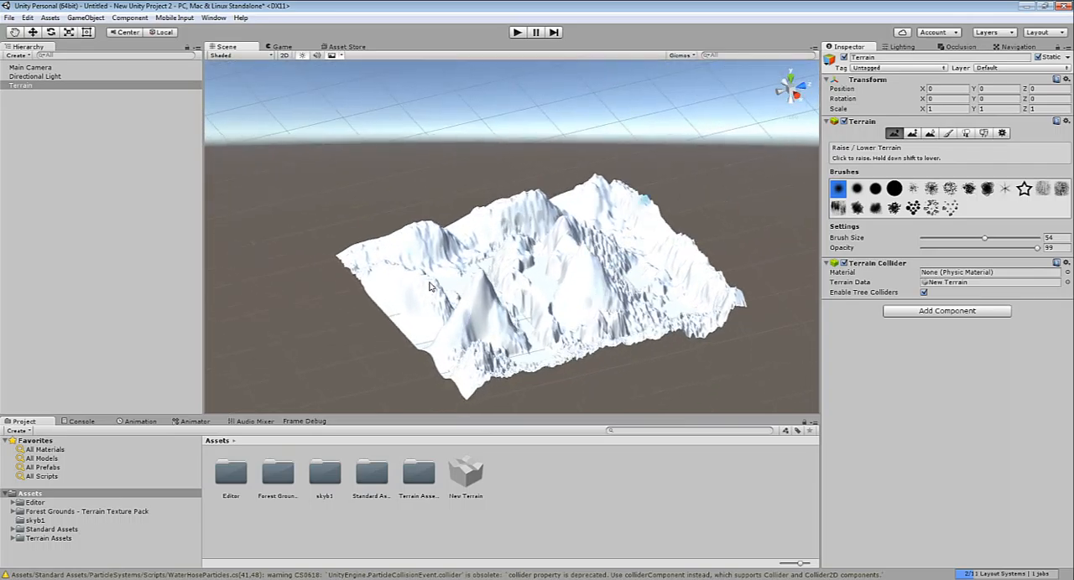
scroll(563, 280, "up", 4)
right_click_drag(564, 280, 805, 294)
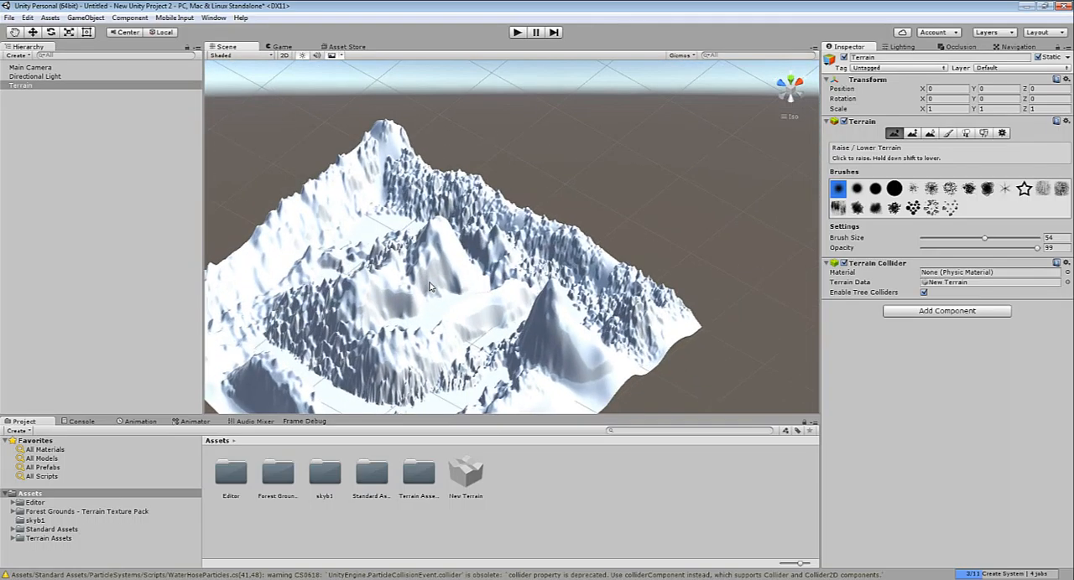
Add the GoodDirt texture as the terrain's base Paint Texture layer
key("shift+r")
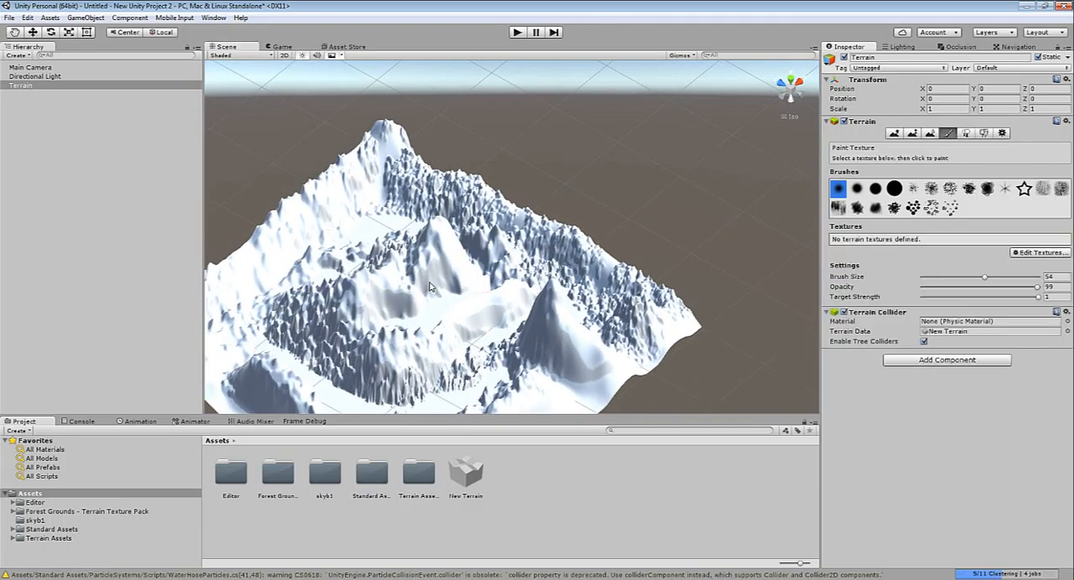
left_click(1040, 252)
left_click(1015, 255)
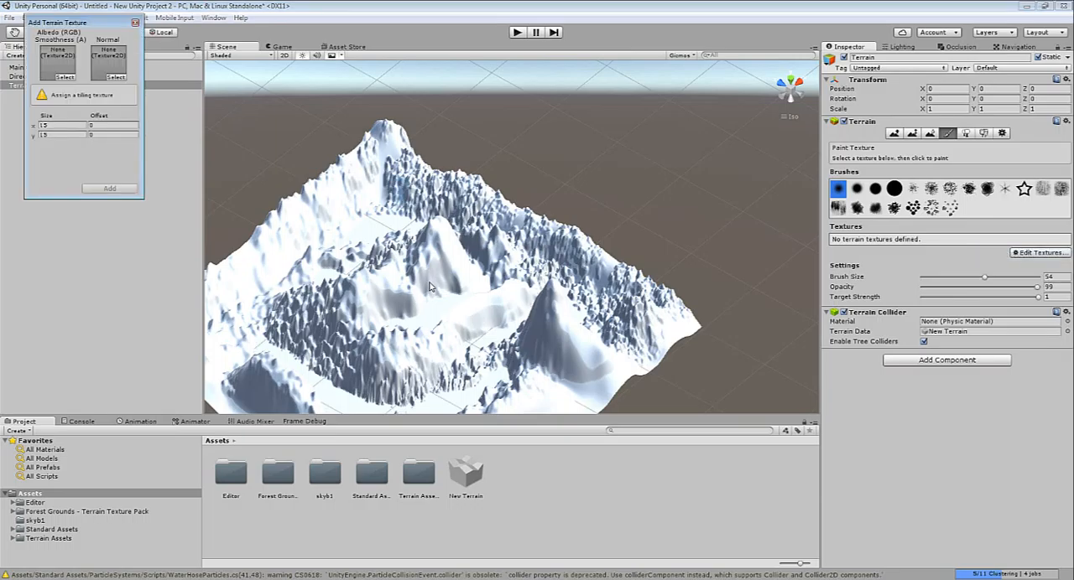
left_click(64, 76)
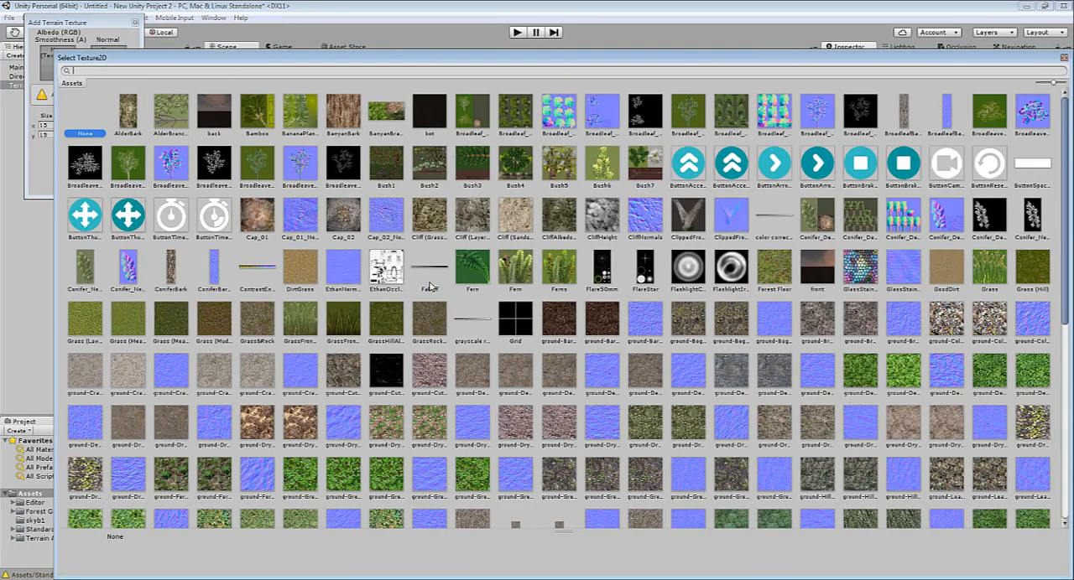
double_click(946, 268)
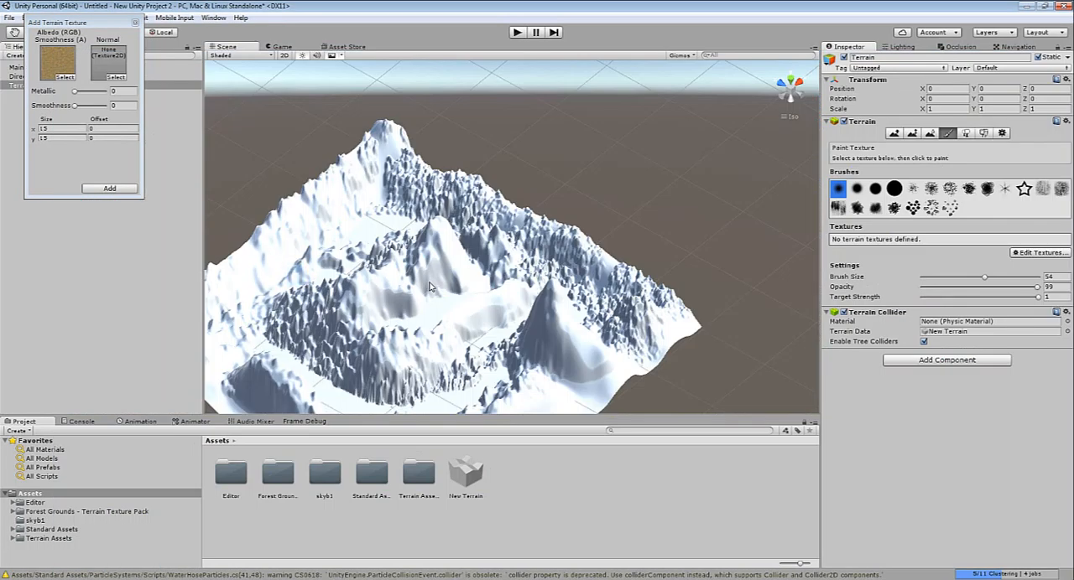
left_click(109, 188)
Add the green Forest Floor texture as the terrain's second paint texture
left_click(1040, 283)
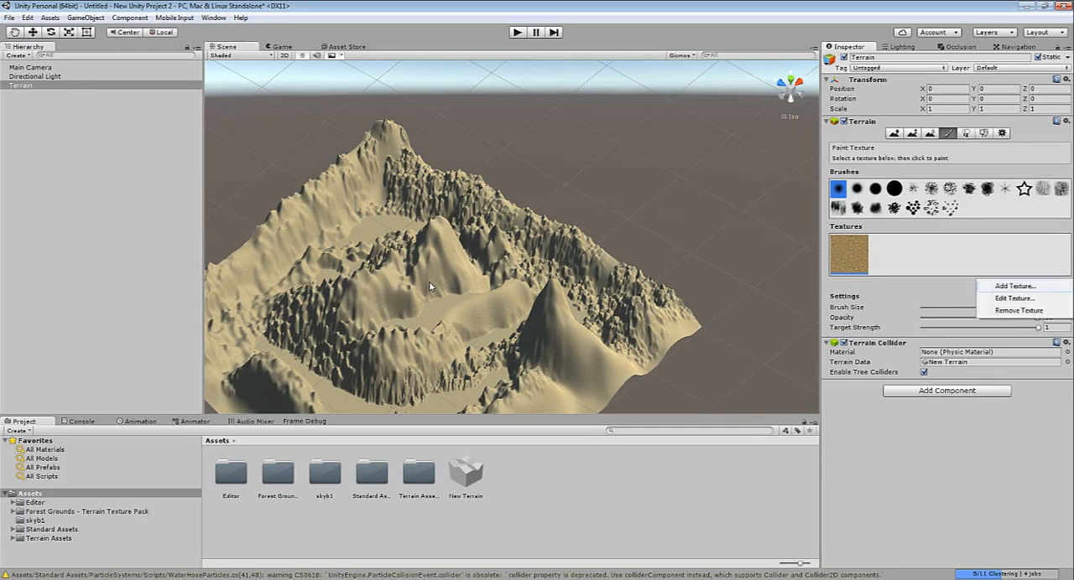
left_click(1019, 288)
left_click(64, 77)
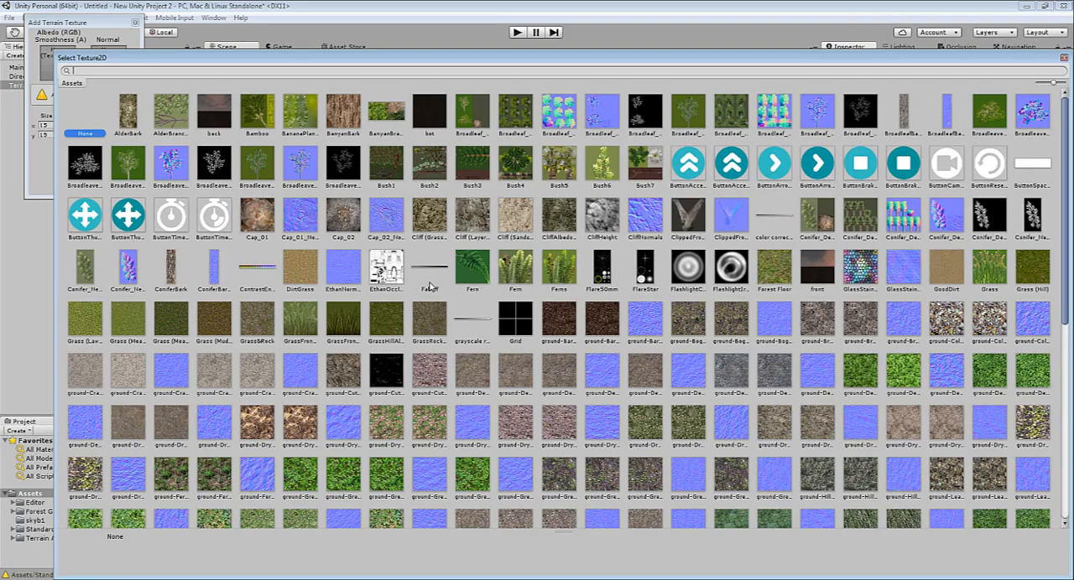
double_click(774, 267)
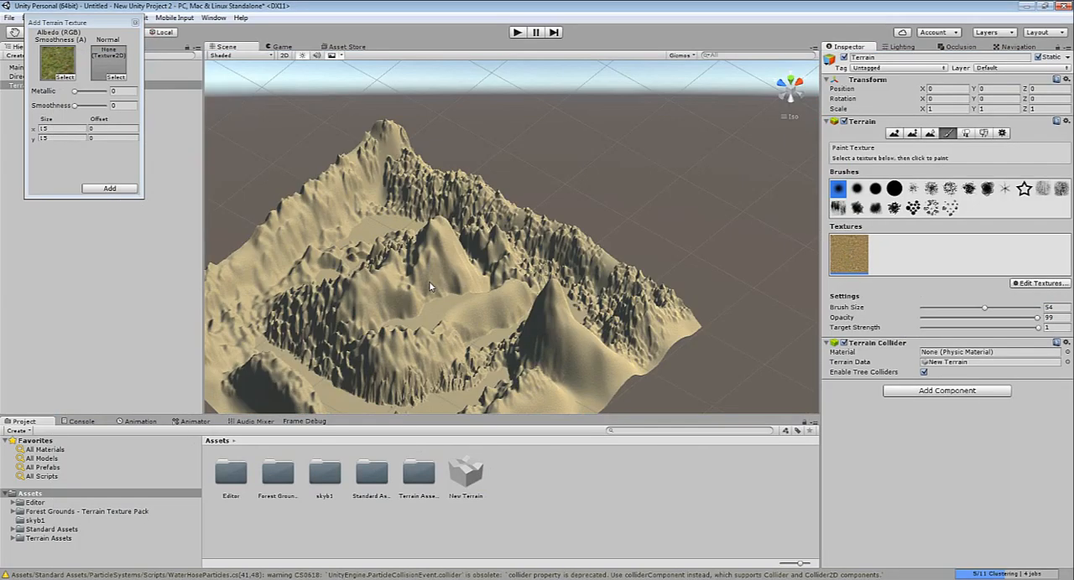
left_click(109, 187)
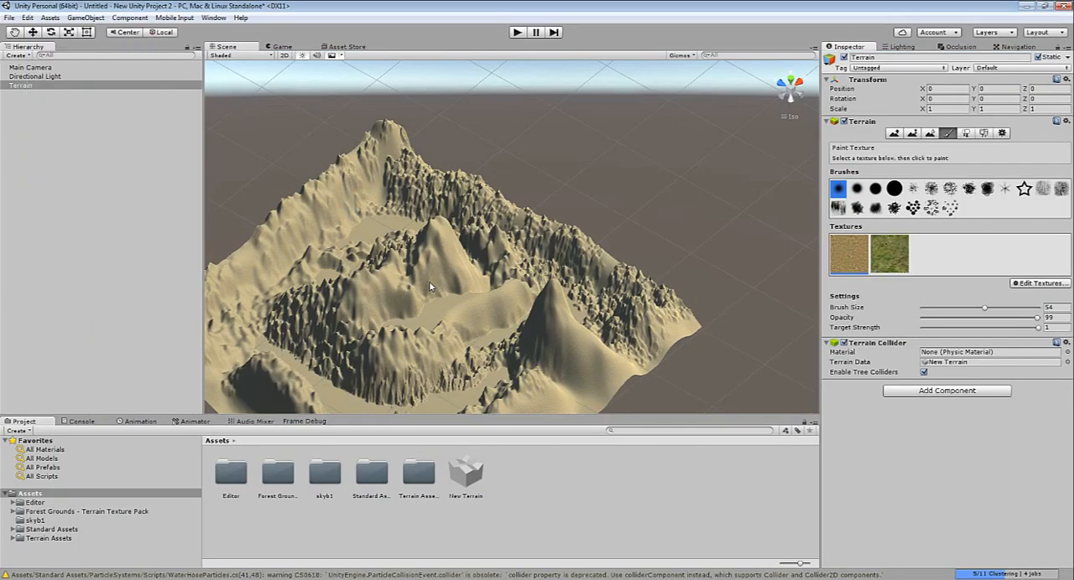
Add a grey-brown rocky texture as the terrain's third paint texture
left_click(1040, 284)
left_click(1019, 286)
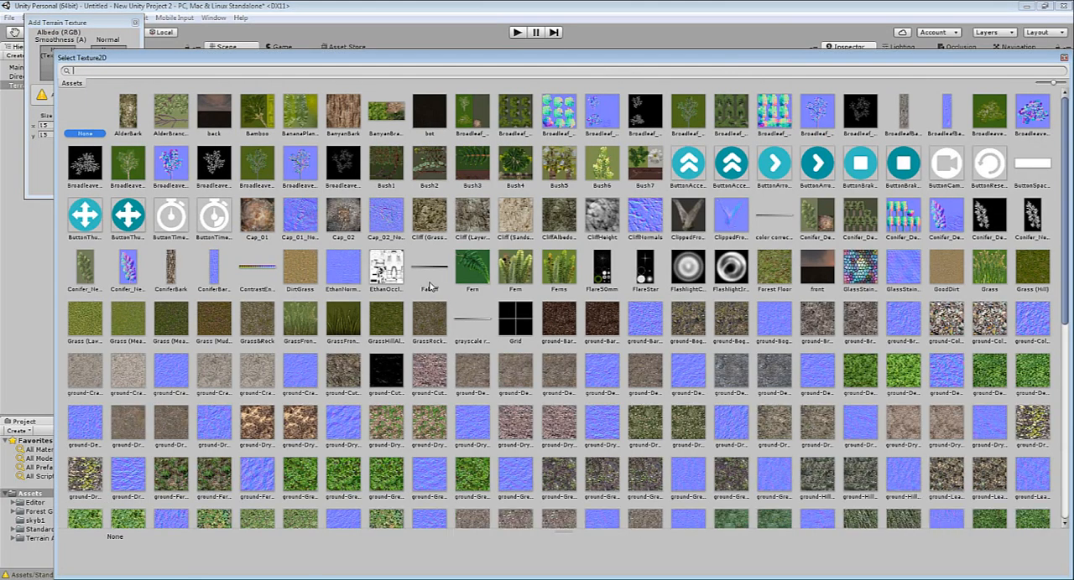
double_click(430, 284)
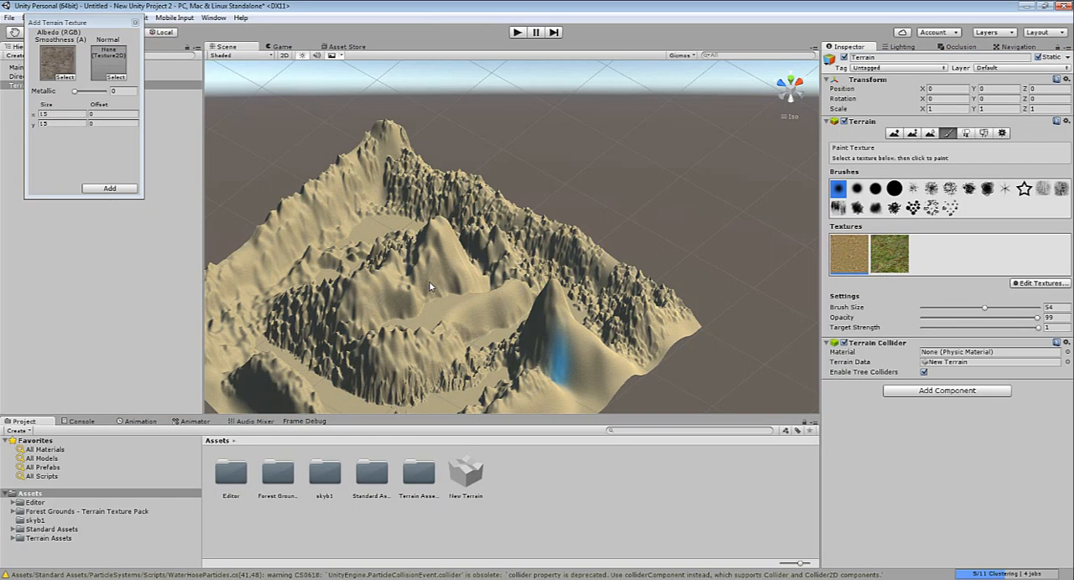
key("Return")
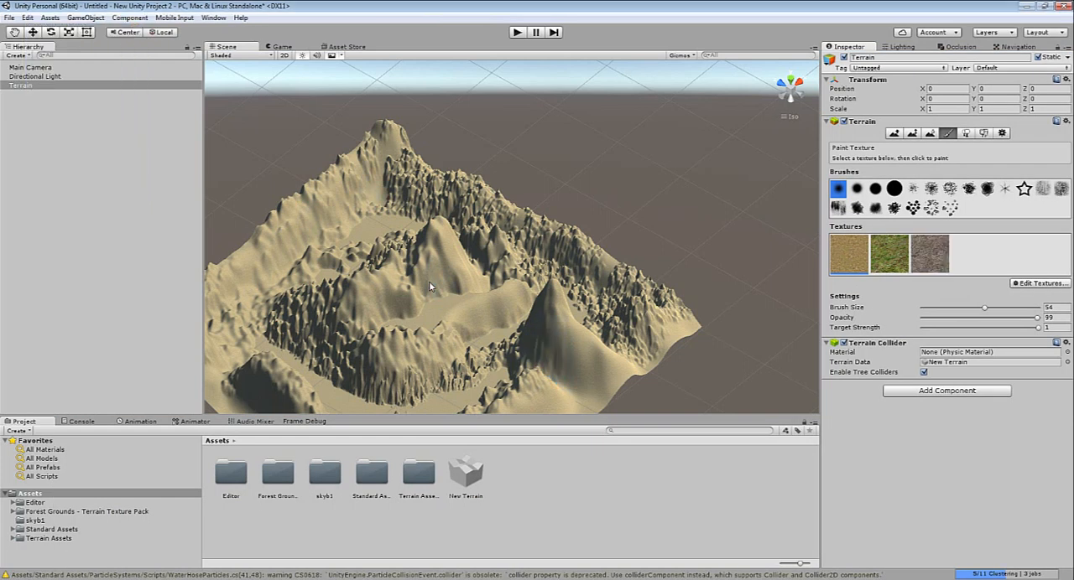
Add a snow-speckled ground texture as the terrain's fourth paint texture
left_click(1040, 284)
left_click(1015, 286)
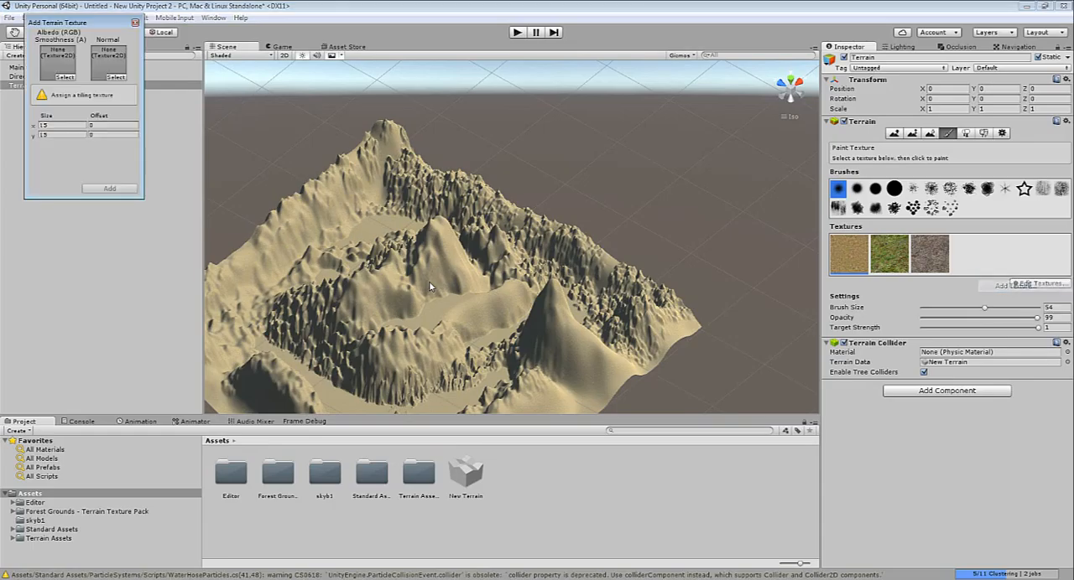
left_click(64, 77)
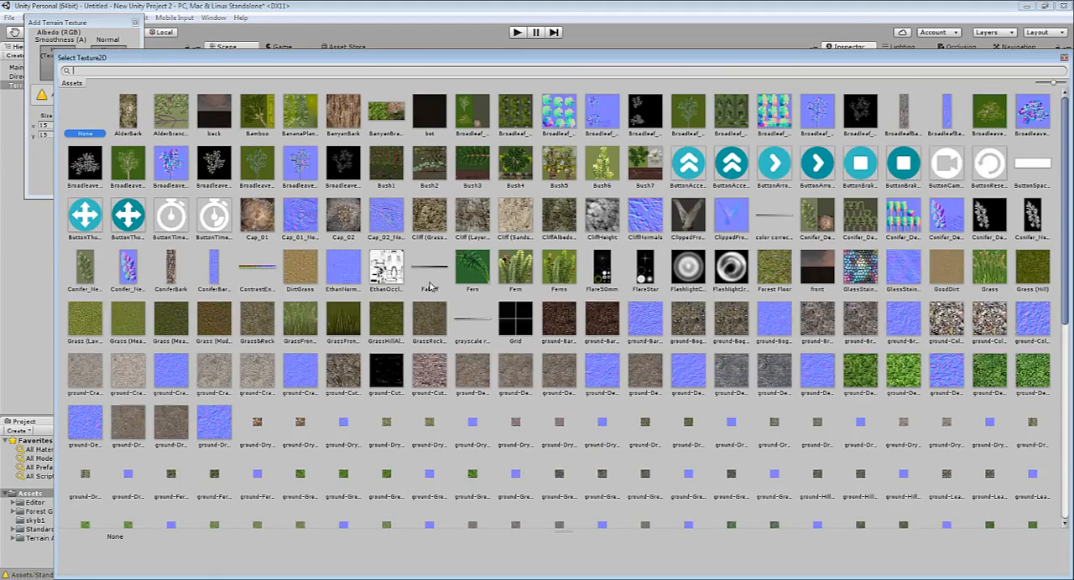
scroll(430, 287, "down", 2)
scroll(430, 287, "down", 5)
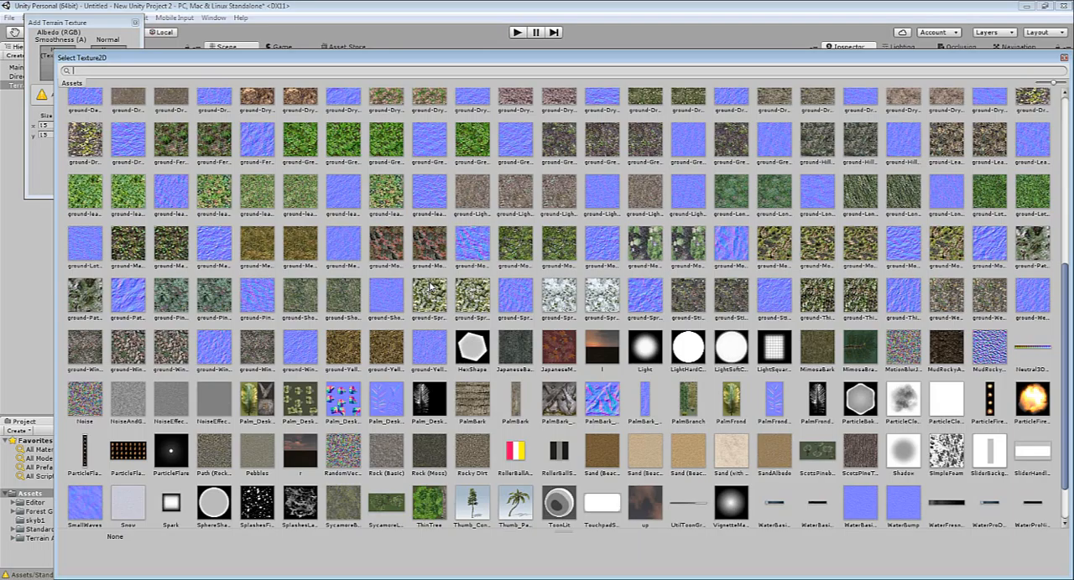
double_click(430, 287)
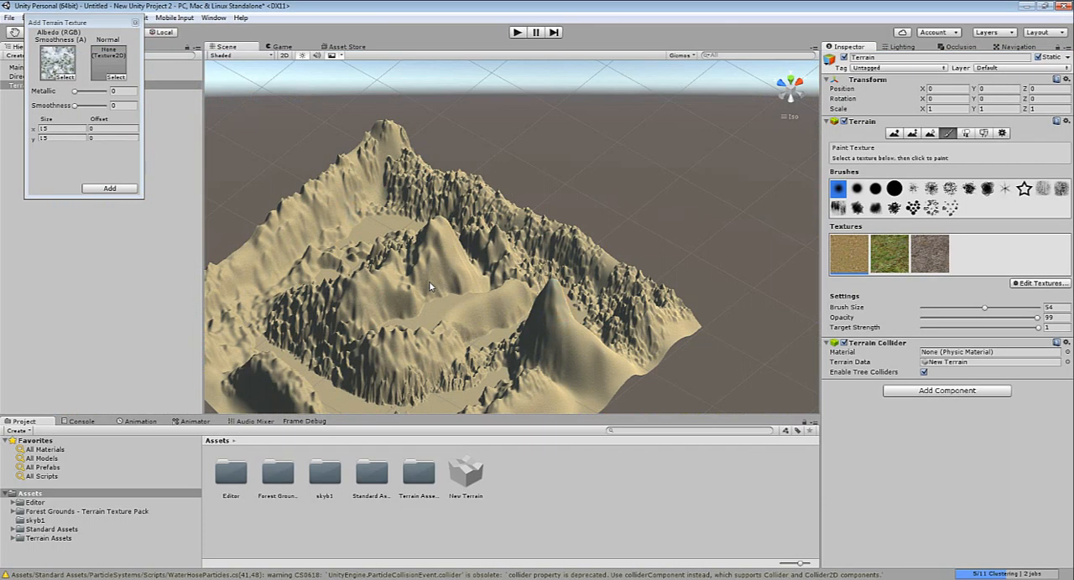
left_click(110, 188)
Search the textures for "sn" and add the plain Snow texture as the terrain's fifth paint texture
left_click(1040, 284)
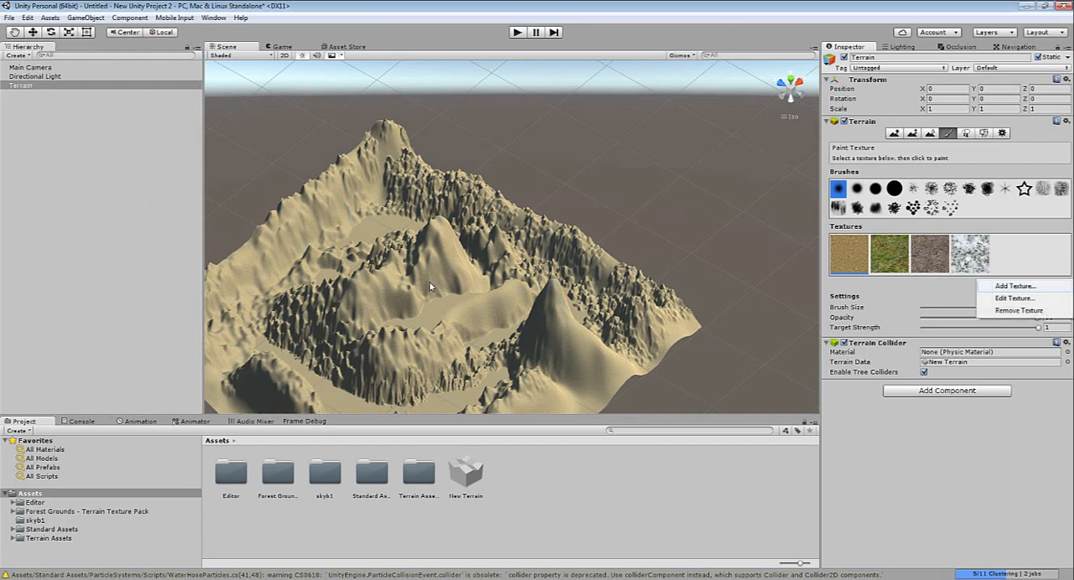
left_click(1014, 286)
left_click(65, 77)
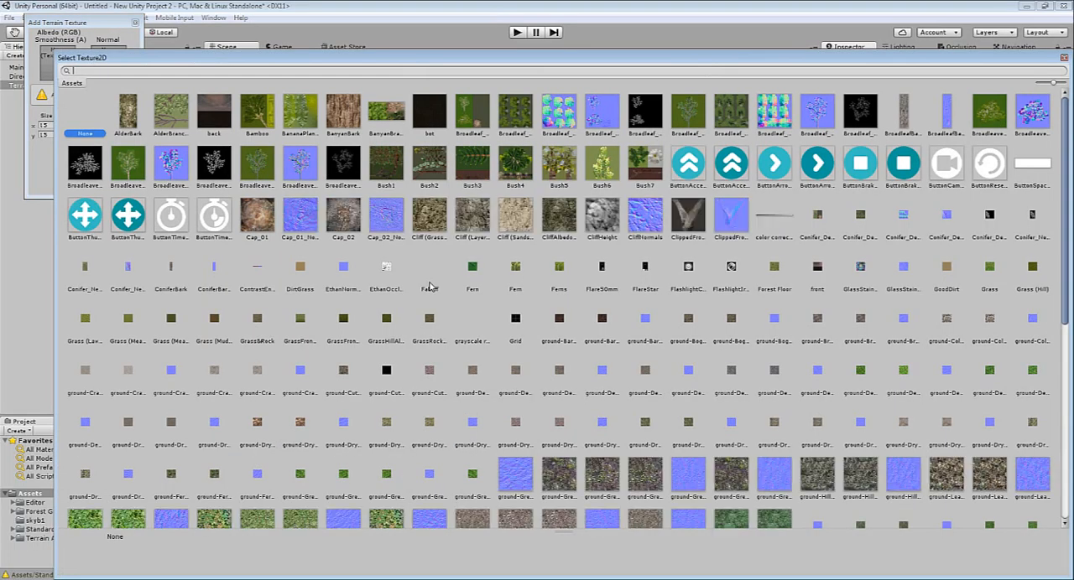
type("sn")
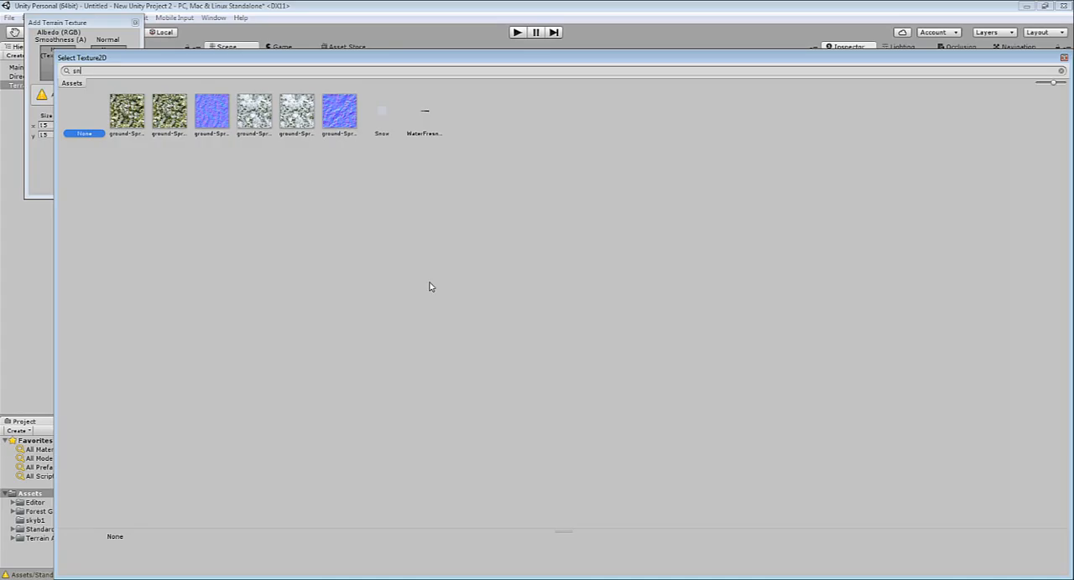
double_click(382, 111)
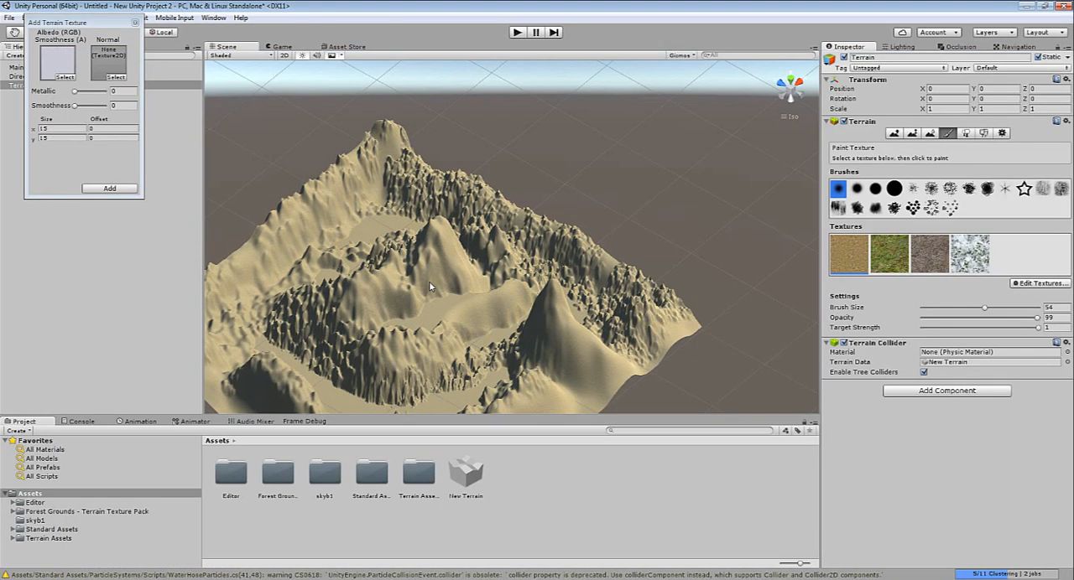
left_click(110, 188)
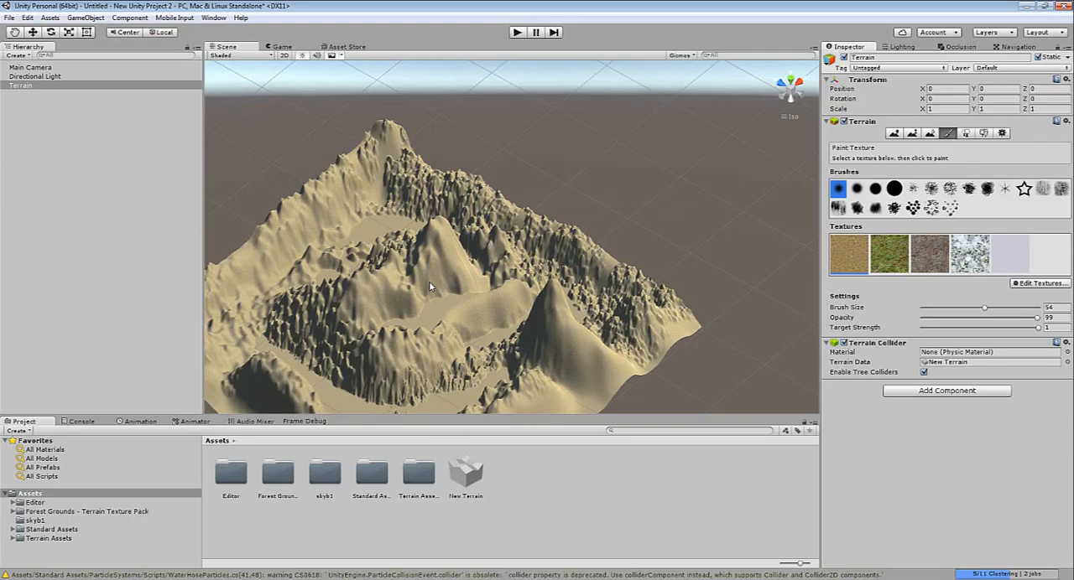
Paint the green Forest Floor texture with a scattered-speck brush over the central mountains, the valley around them and the inner ridge slopes
scroll(539, 293, "up", 3)
mouse_move(427, 292)
middle_mouse_down()
mouse_move(591, 202)
mouse_move(595, 241)
middle_mouse_up()
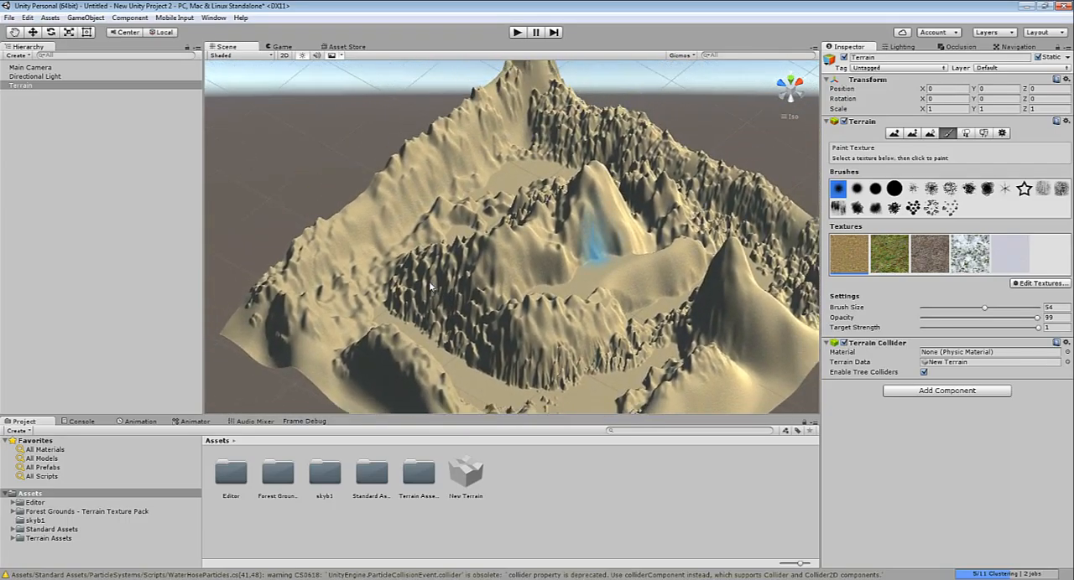
mouse_move(595, 242)
right_mouse_down()
mouse_move(597, 250)
mouse_move(647, 228)
mouse_move(683, 172)
mouse_move(712, 237)
mouse_move(576, 276)
right_mouse_up()
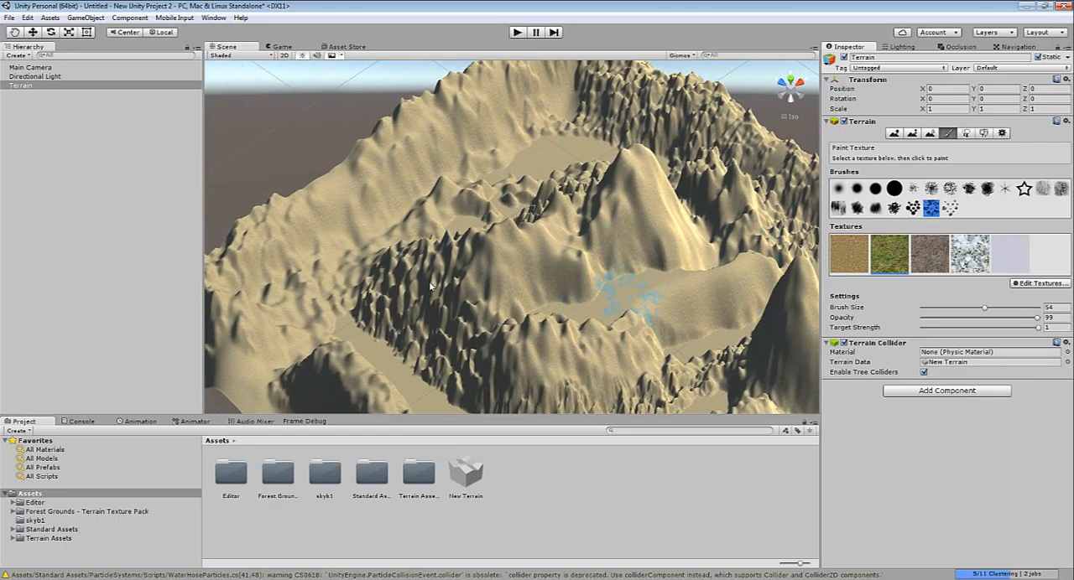
mouse_move(575, 269)
left_mouse_down()
mouse_move(499, 269)
mouse_move(445, 294)
mouse_move(671, 252)
mouse_move(671, 289)
mouse_move(646, 209)
mouse_move(630, 193)
mouse_move(453, 213)
mouse_move(487, 134)
mouse_move(315, 361)
mouse_move(491, 395)
mouse_move(608, 360)
left_mouse_up()
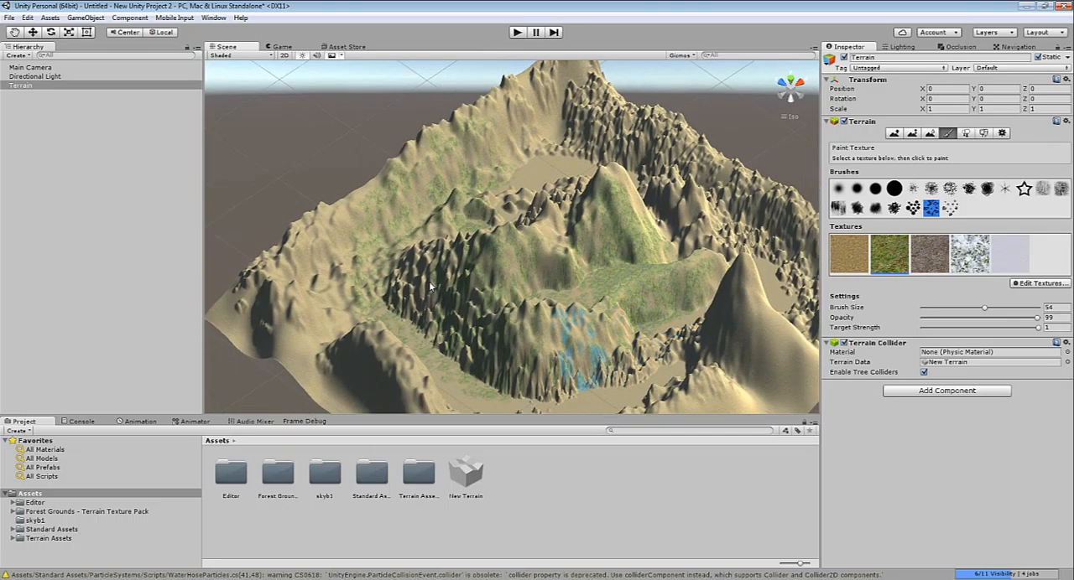
mouse_move(663, 222)
left_mouse_down()
mouse_move(718, 197)
mouse_move(642, 142)
left_mouse_up()
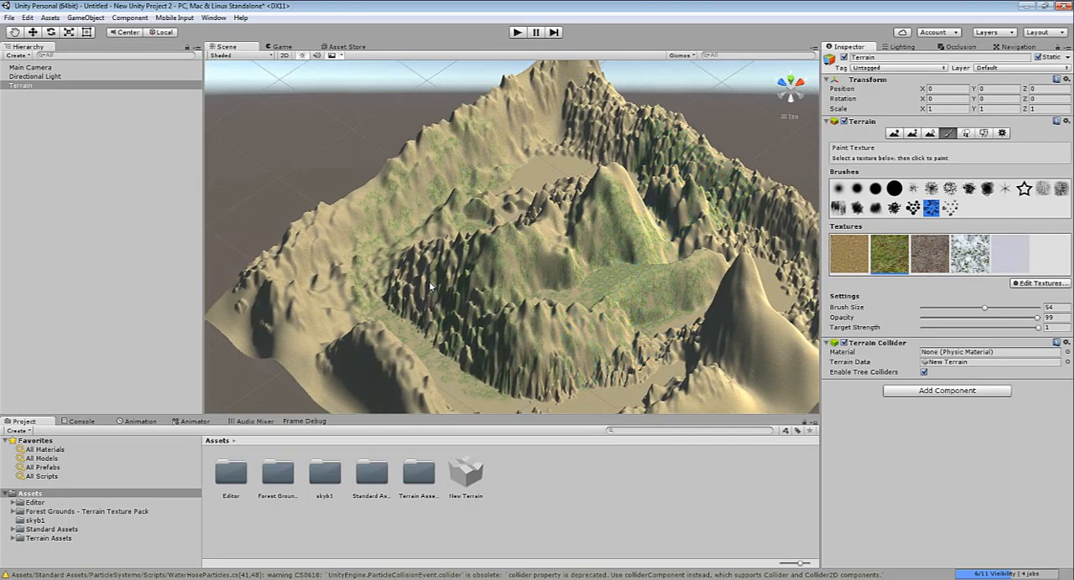
Paint the grey-brown rocky texture over the central mountains, the long outer ridge, a valley floor patch and the nearest pointed peak
double_click(929, 253)
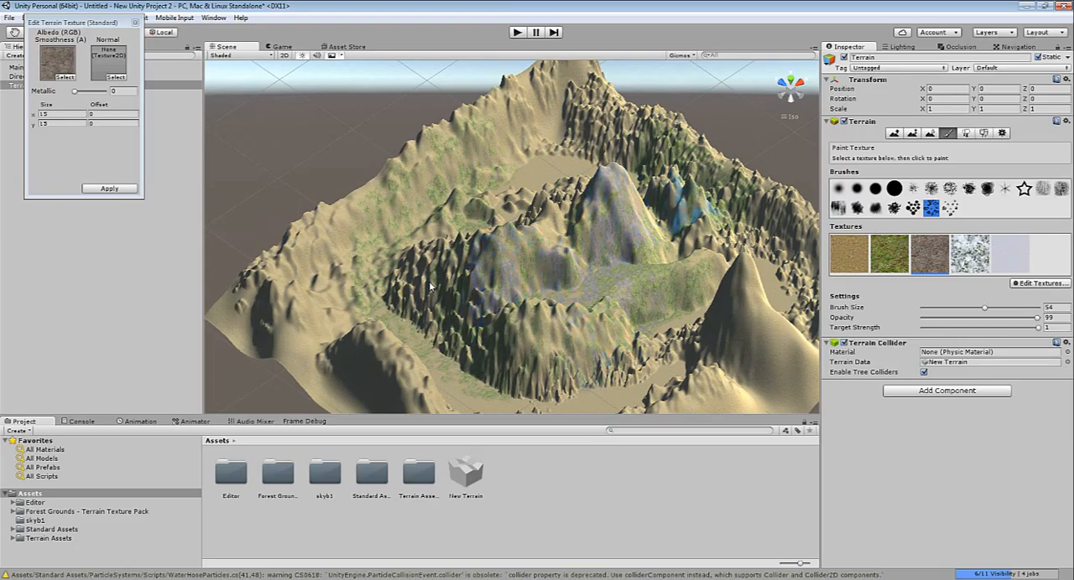
left_click_drag(528, 118, 336, 240)
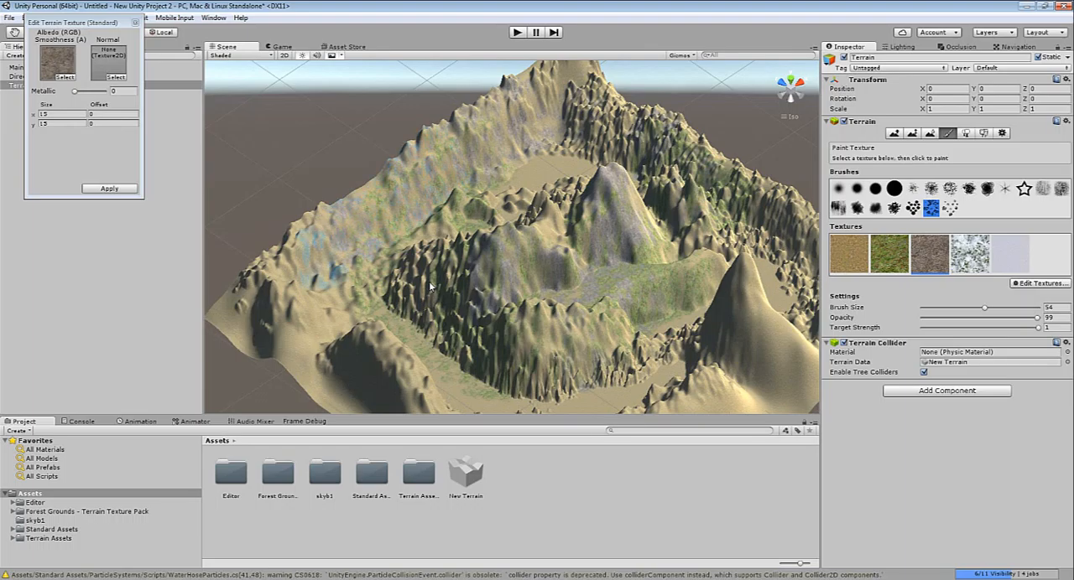
left_click(453, 375)
left_click_drag(759, 336, 740, 317)
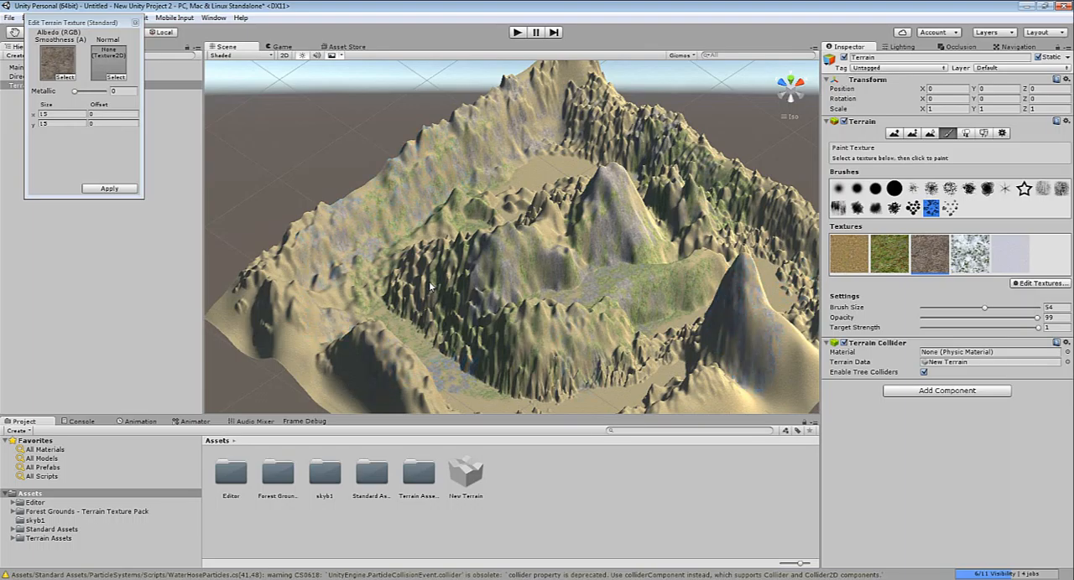
Paint the snow-speckled ground texture onto the slopes of the tall central peak
left_click_drag(607, 201, 636, 241)
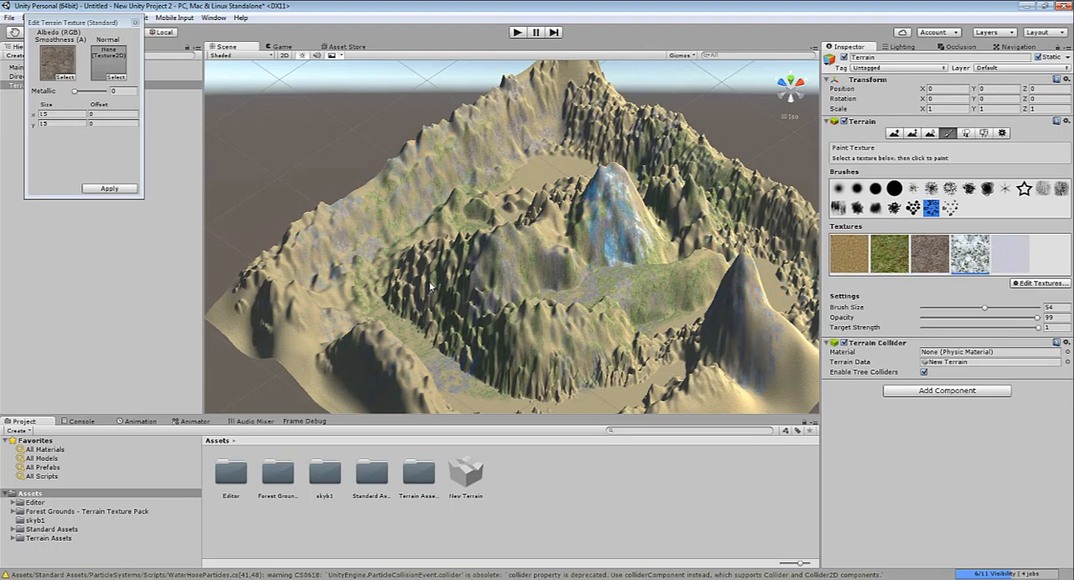
left_click(617, 215)
left_click(644, 195)
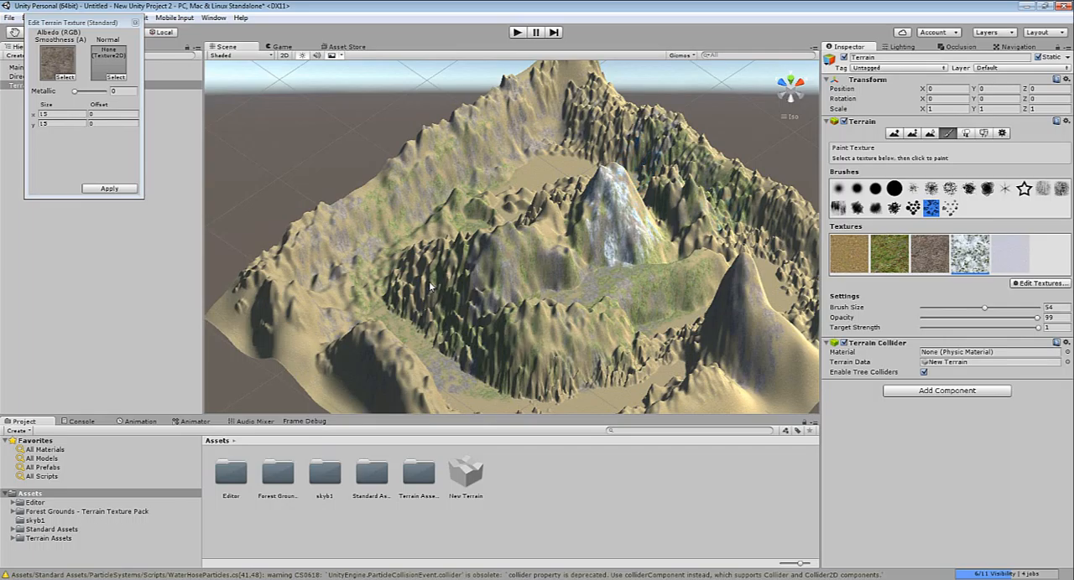
Paint the snow-speckled texture over the lower mountain beside the central peak, using the sparse dotted brush at 55 opacity
left_click(949, 208)
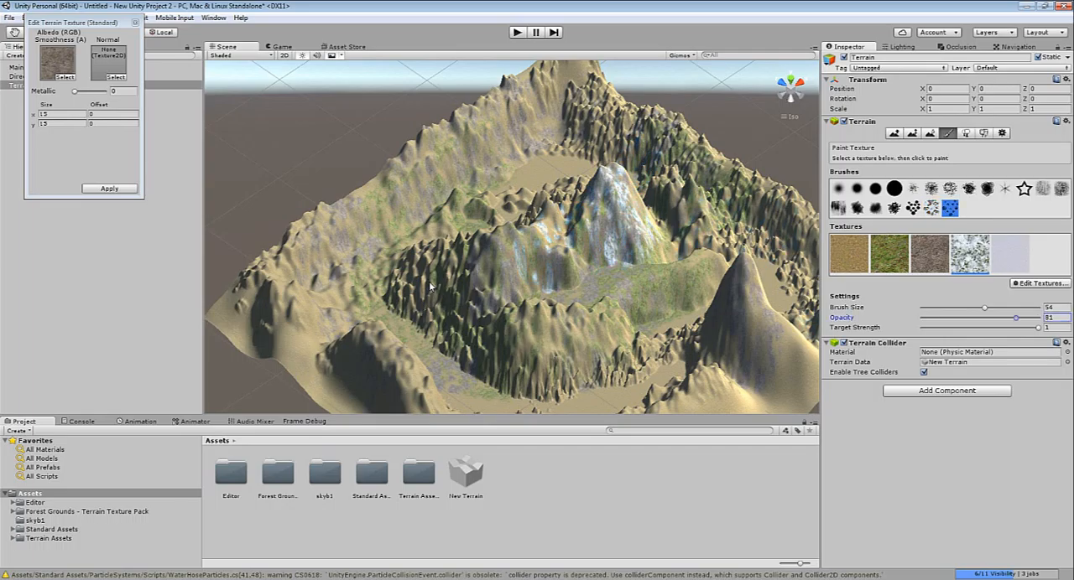
left_click_drag(987, 318, 985, 318)
scroll(625, 277, "up", 8)
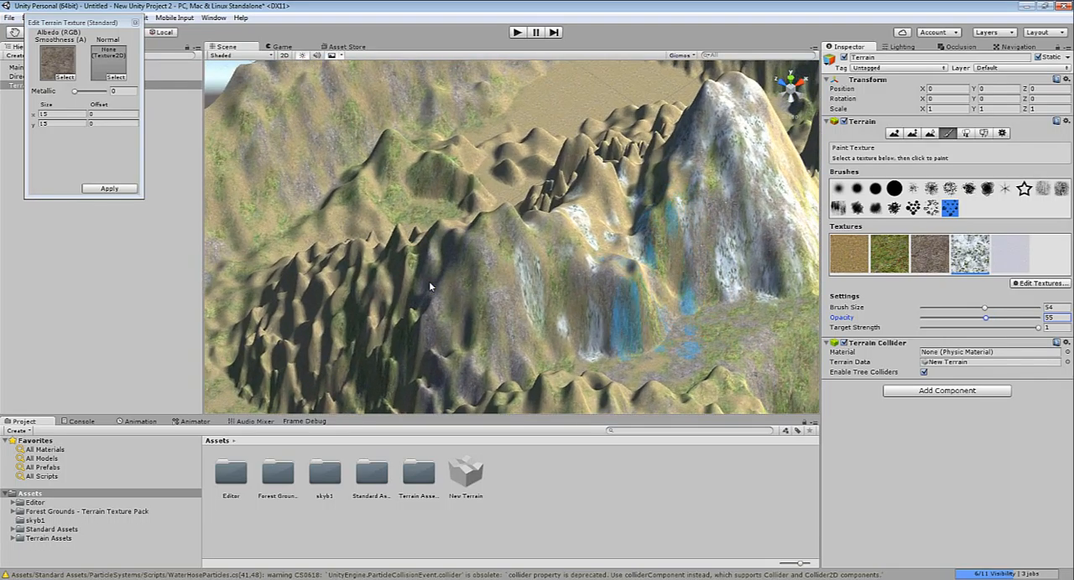
mouse_move(529, 298)
left_mouse_down()
mouse_move(600, 306)
mouse_move(608, 222)
mouse_move(537, 289)
mouse_move(547, 294)
left_mouse_up()
left_click(600, 304)
Cover the summit of the tall central peak with the plain Snow texture using the small soft round brush
double_click(1010, 254)
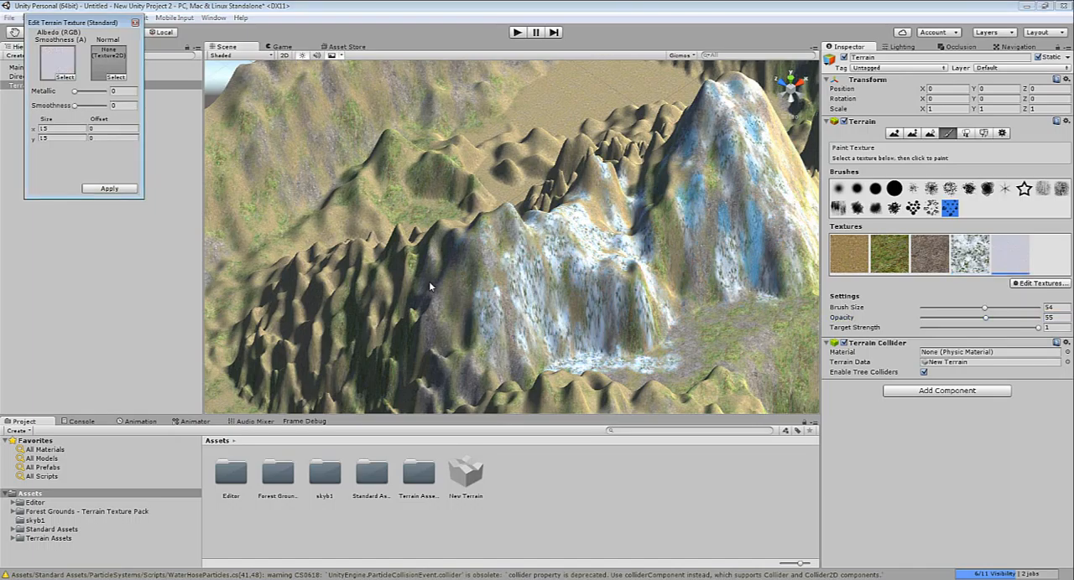
left_click(787, 164)
left_click(838, 189)
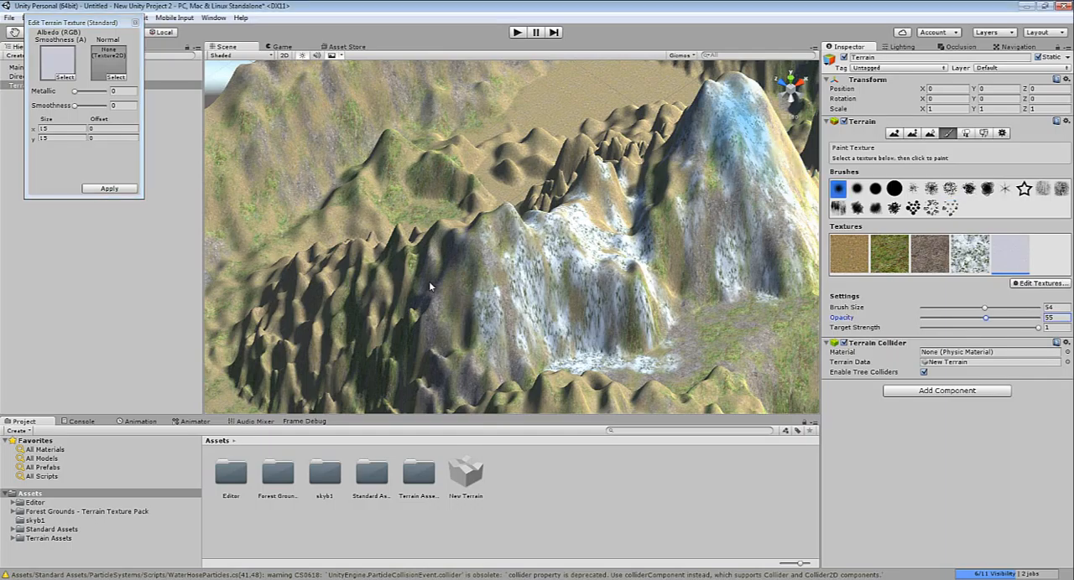
mouse_move(748, 126)
left_mouse_down()
mouse_move(731, 119)
mouse_move(753, 113)
left_mouse_up()
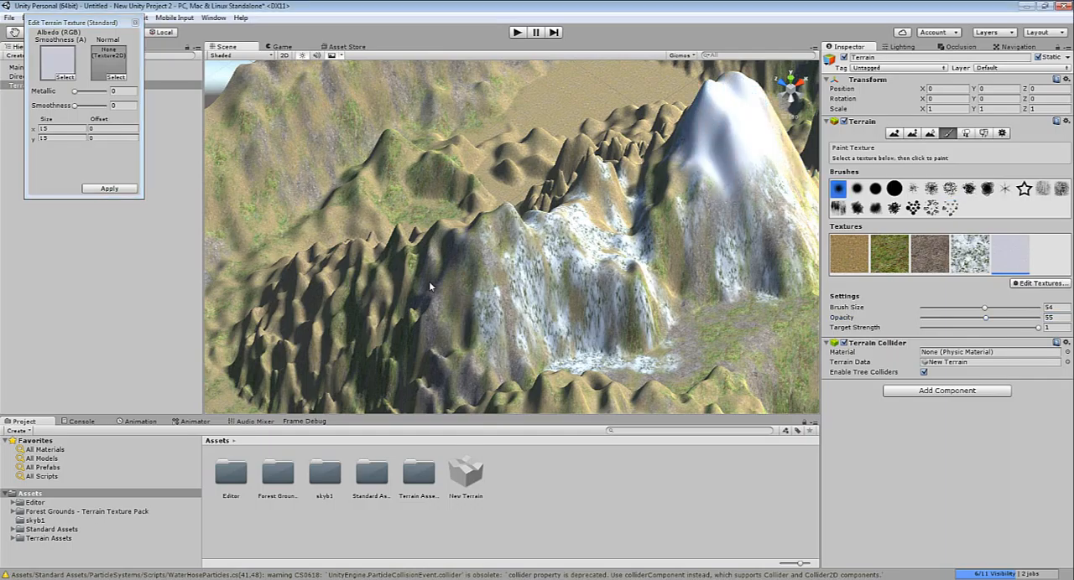
Lightly paint the plain Snow texture over the lower mountain and neighbouring hills with a splatter brush at 25 opacity
left_click_drag(985, 317, 950, 318)
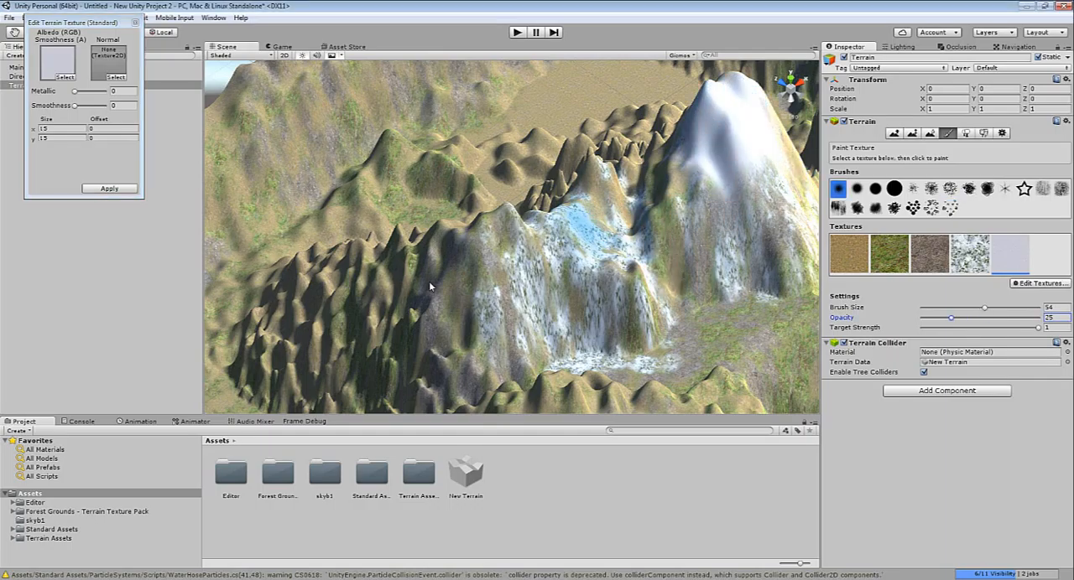
left_click(522, 264)
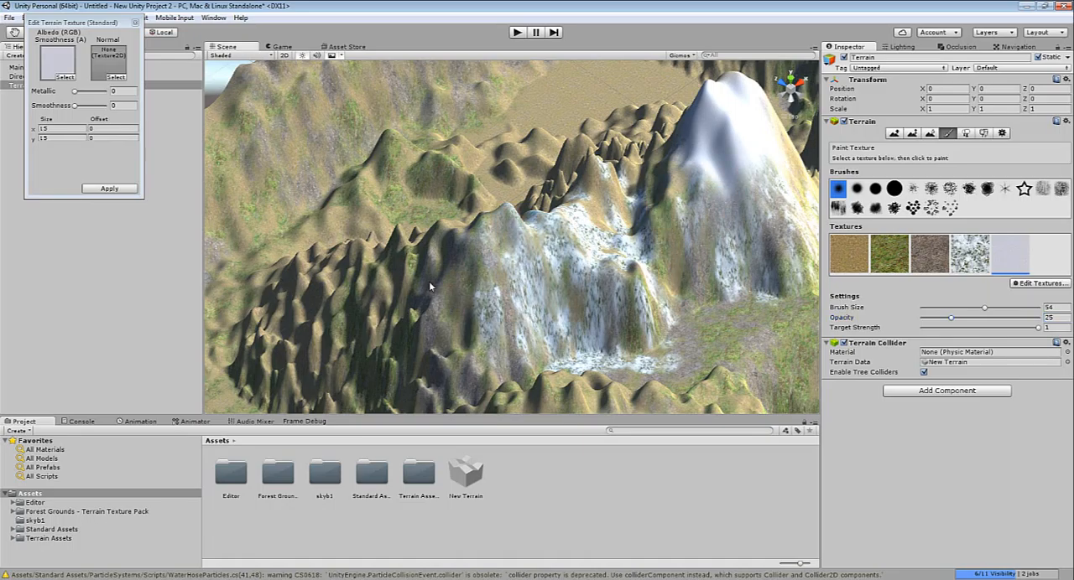
left_click(912, 188)
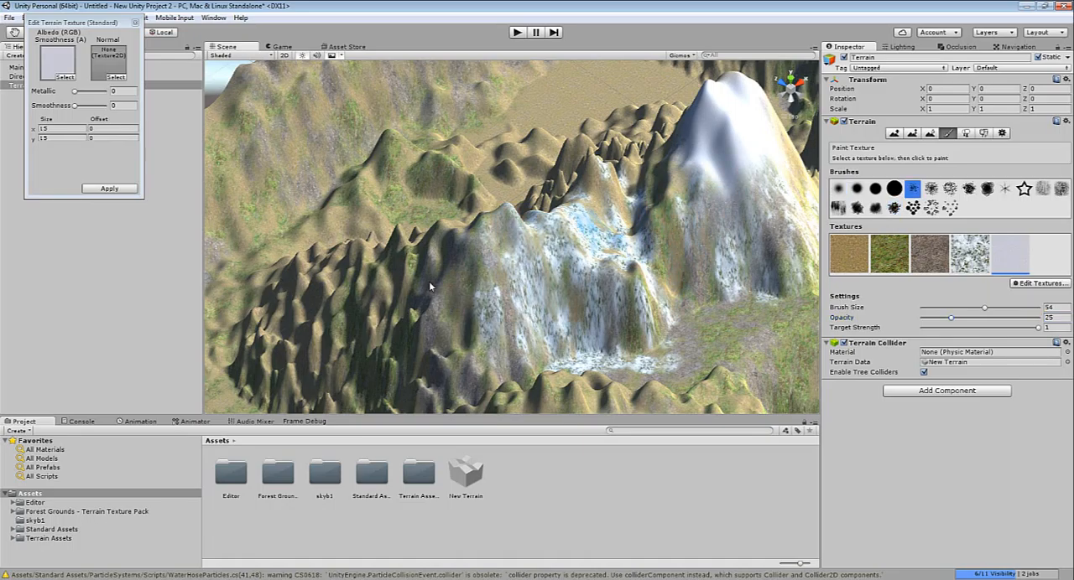
mouse_move(592, 226)
left_mouse_down()
mouse_move(461, 281)
mouse_move(515, 290)
left_mouse_up()
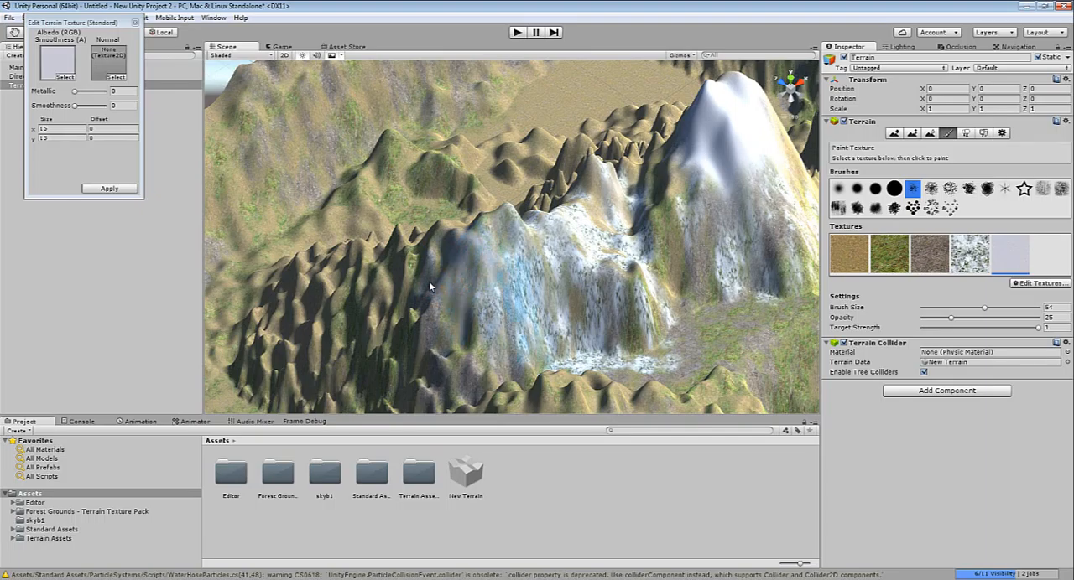
scroll(742, 322, "down", 8)
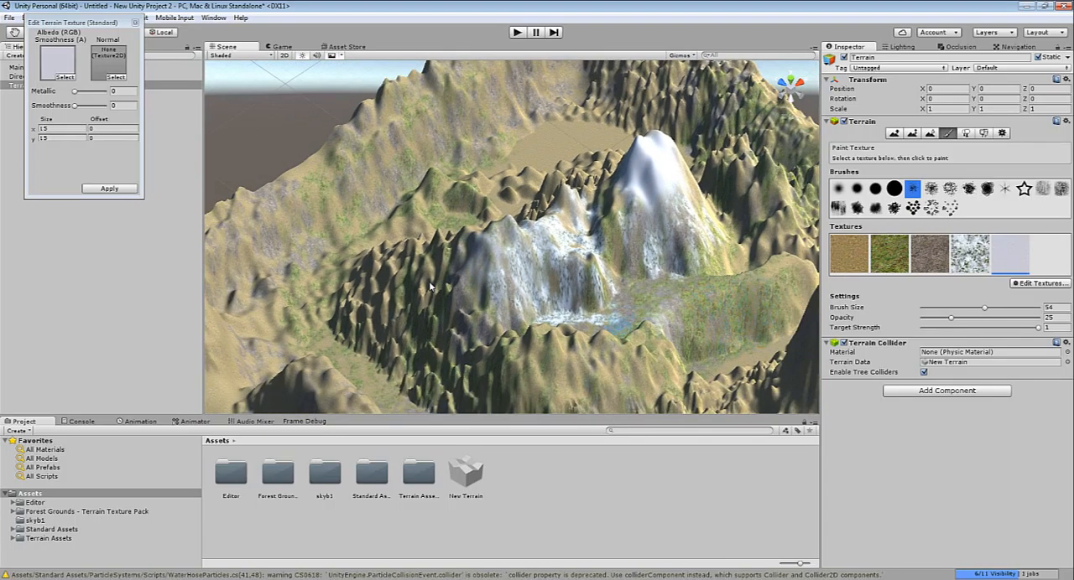
scroll(623, 323, "up", 3)
mouse_move(470, 312)
left_mouse_down()
mouse_move(424, 315)
mouse_move(390, 290)
mouse_move(441, 193)
left_mouse_up()
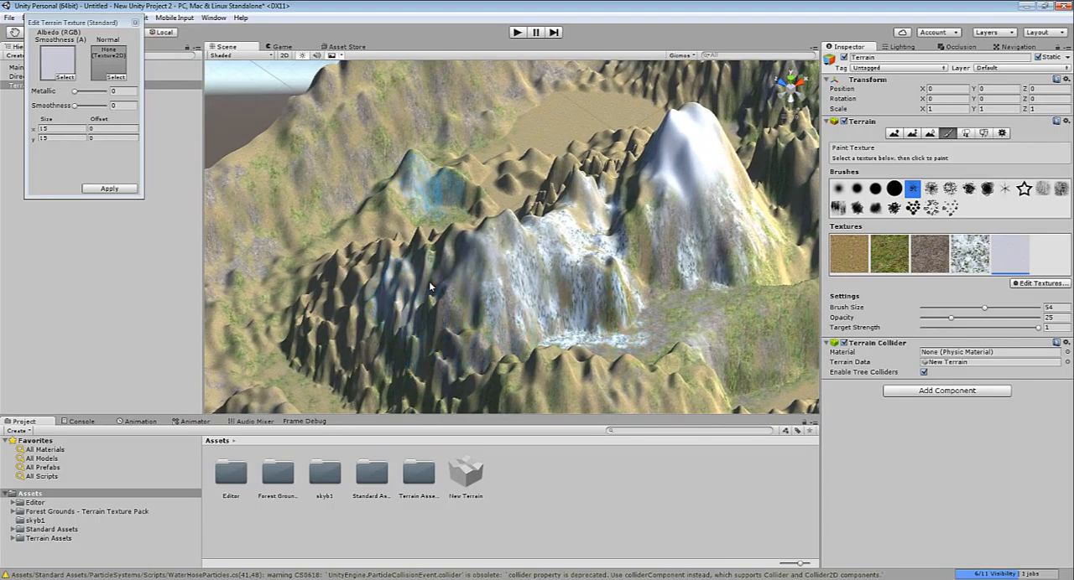
left_click(135, 23)
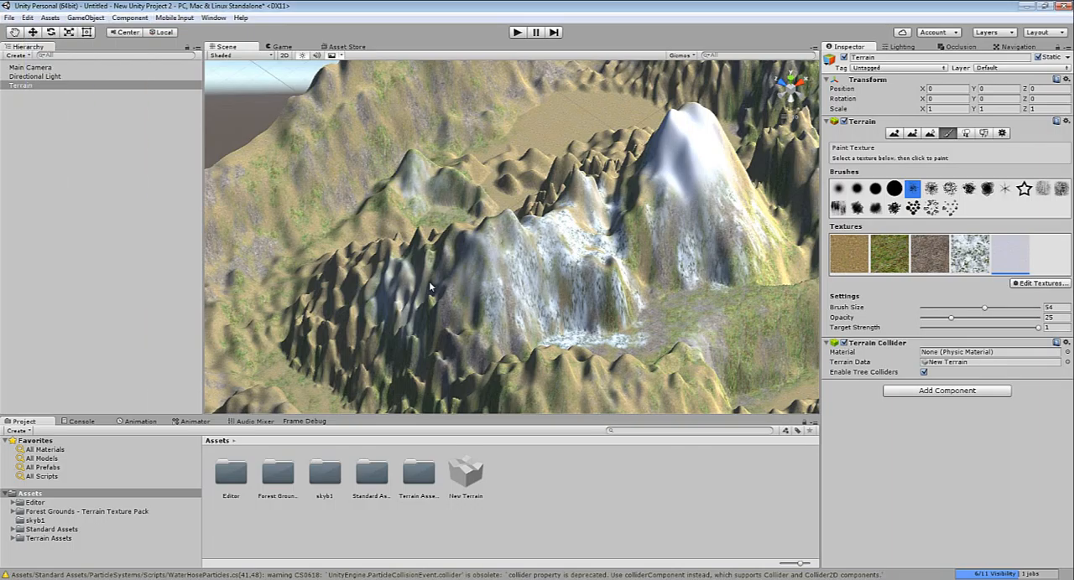
Open the Prefabs folder of the Water assets under Standard Assets > Environment > Water > Water
left_click(86, 18)
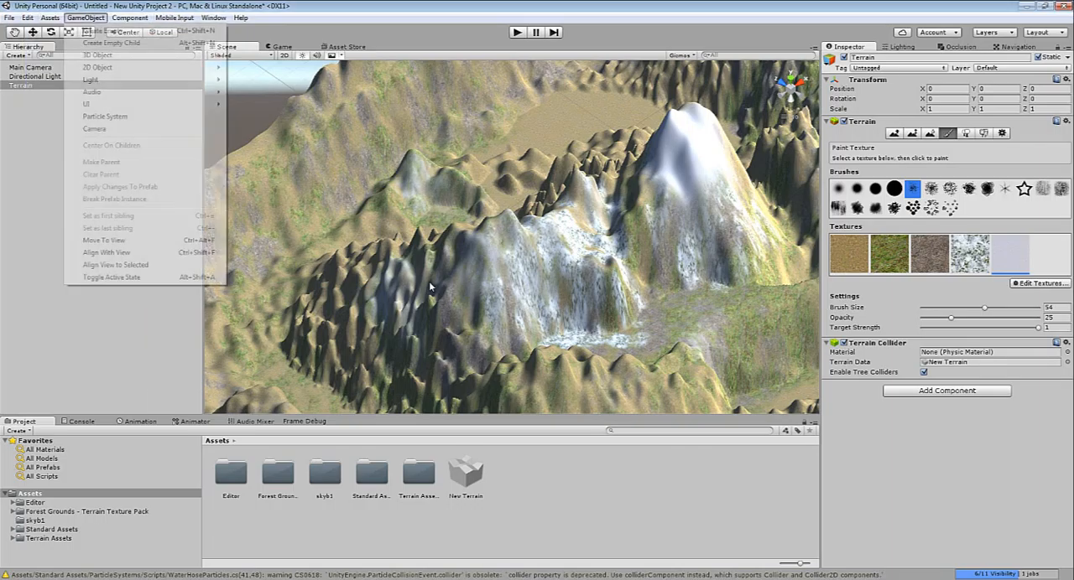
key("Escape")
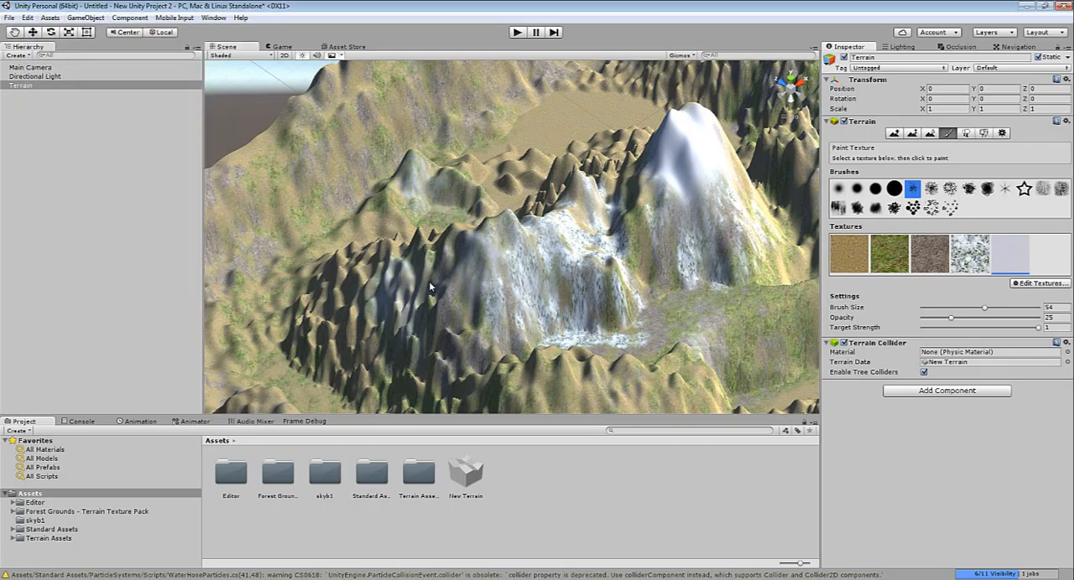
left_click(51, 529)
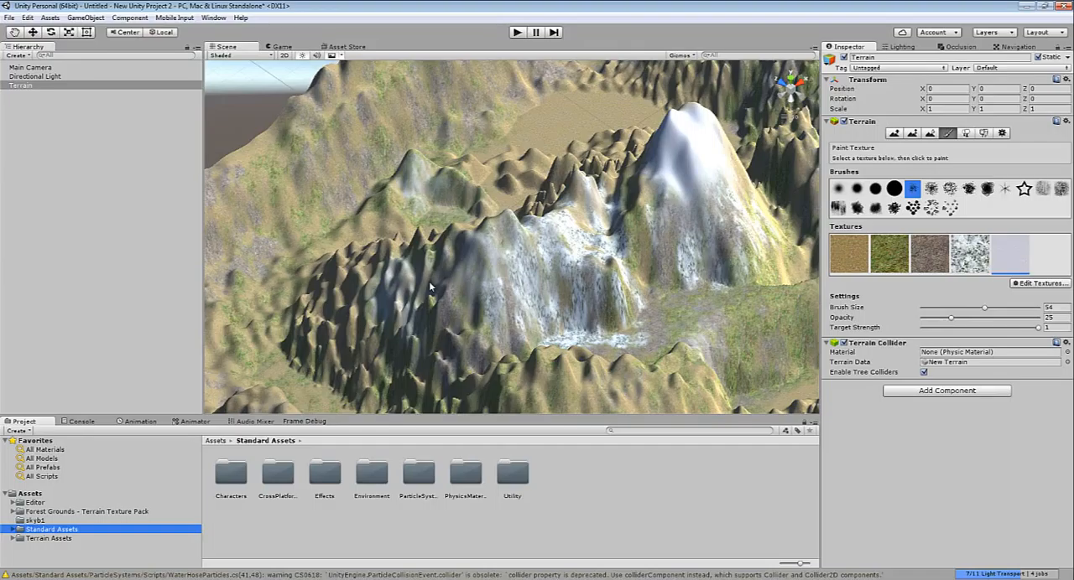
left_click(49, 539)
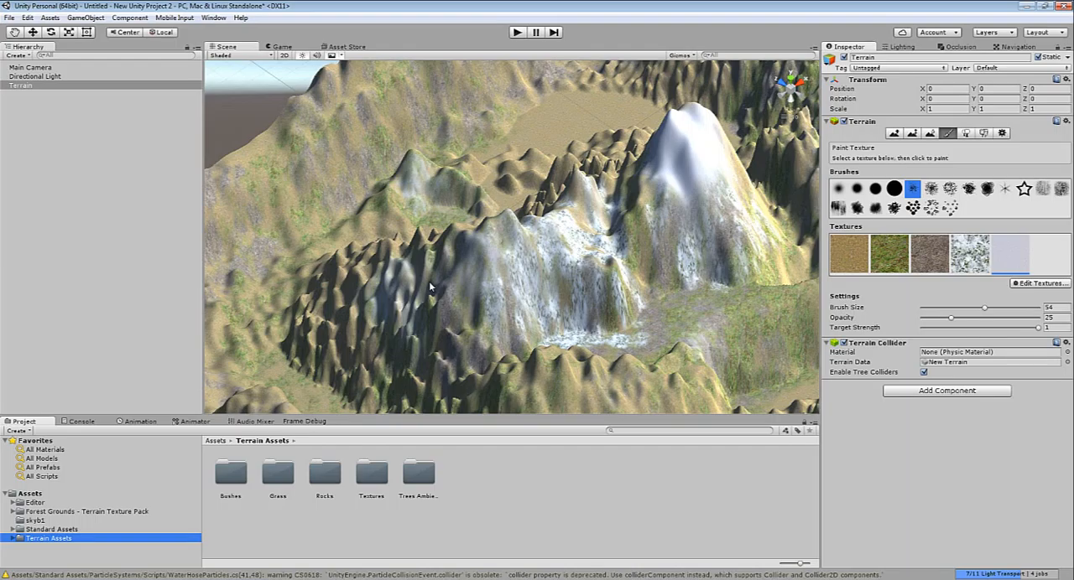
key("Up")
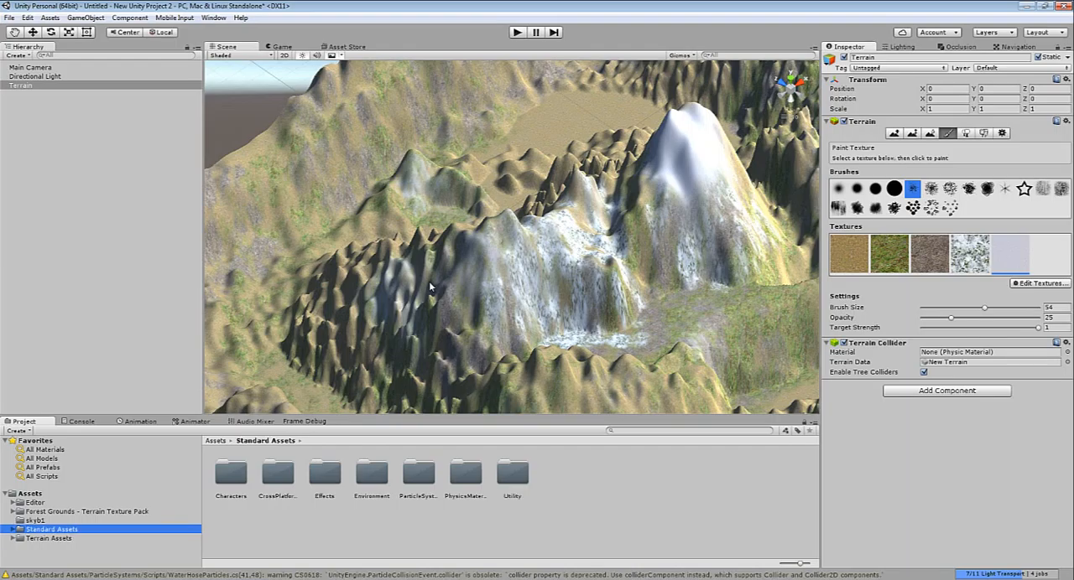
double_click(372, 474)
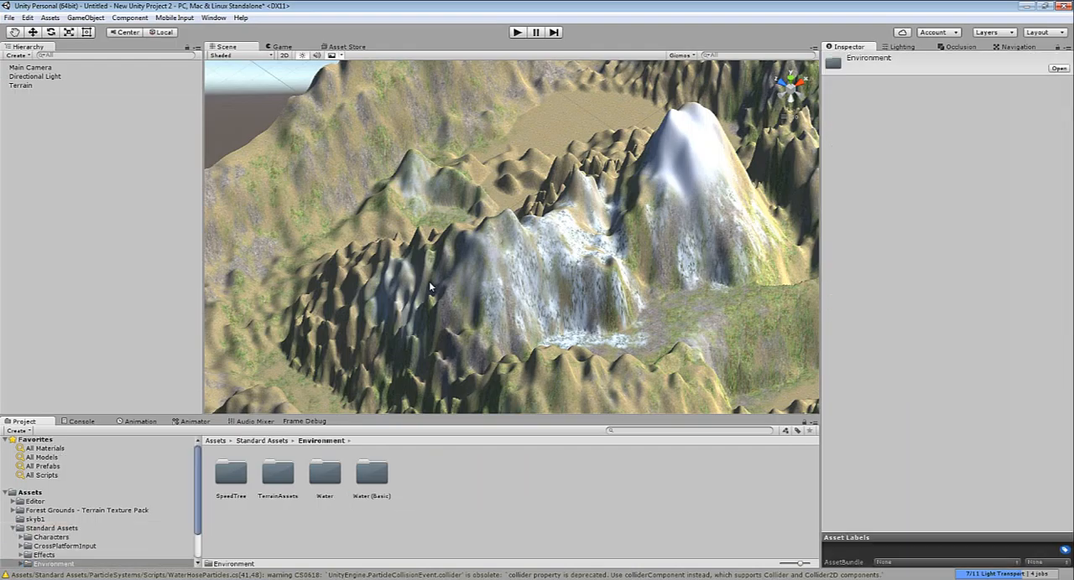
double_click(324, 474)
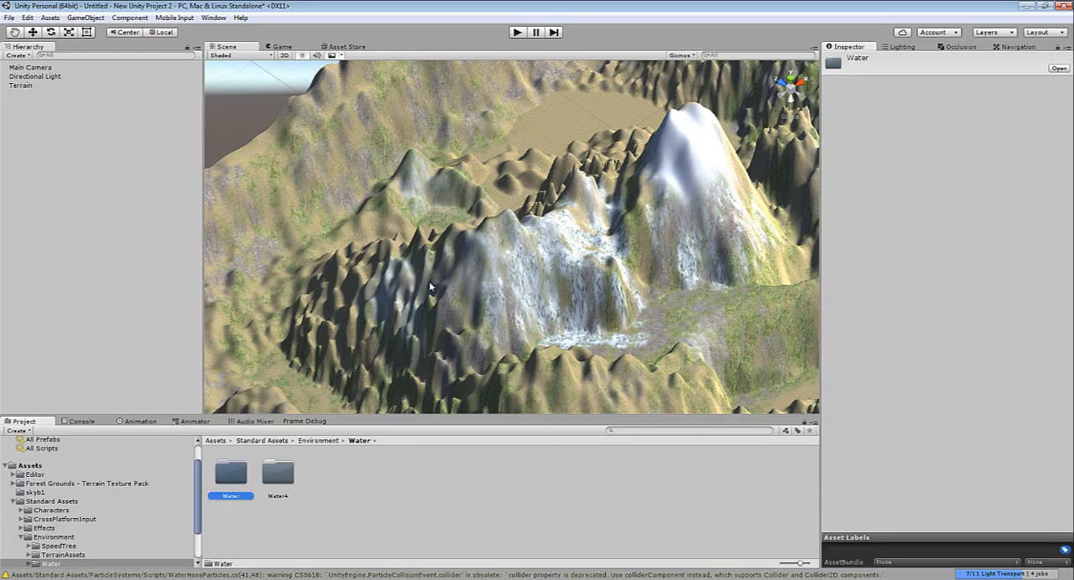
double_click(231, 474)
double_click(325, 474)
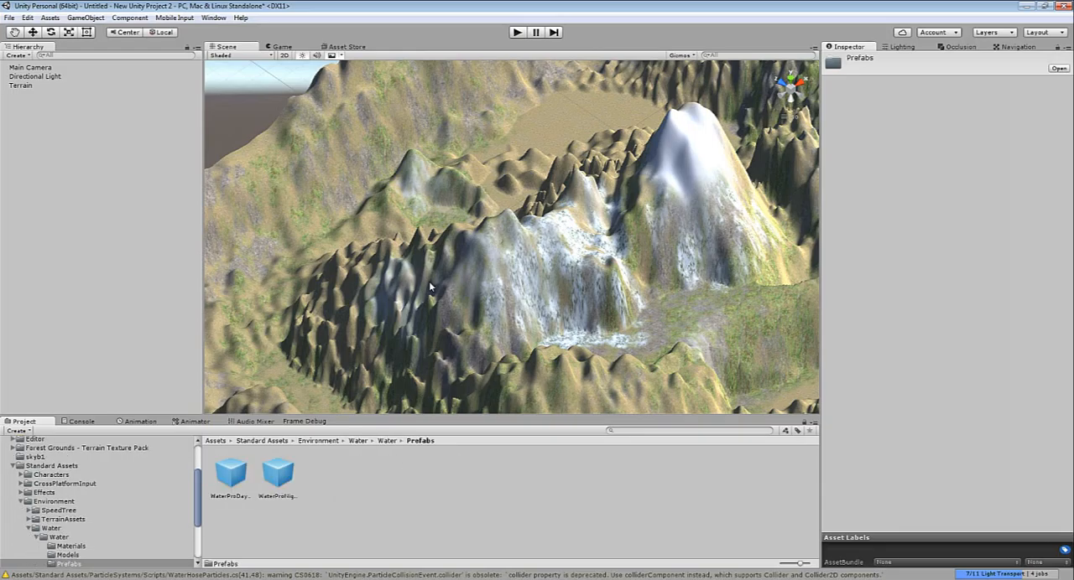
Place the WaterProDaytime prefab on the flat basin behind the tall peak and scale it uniformly to about 58.4 in X and Z
left_click(231, 474)
left_click_drag(231, 473, 577, 128)
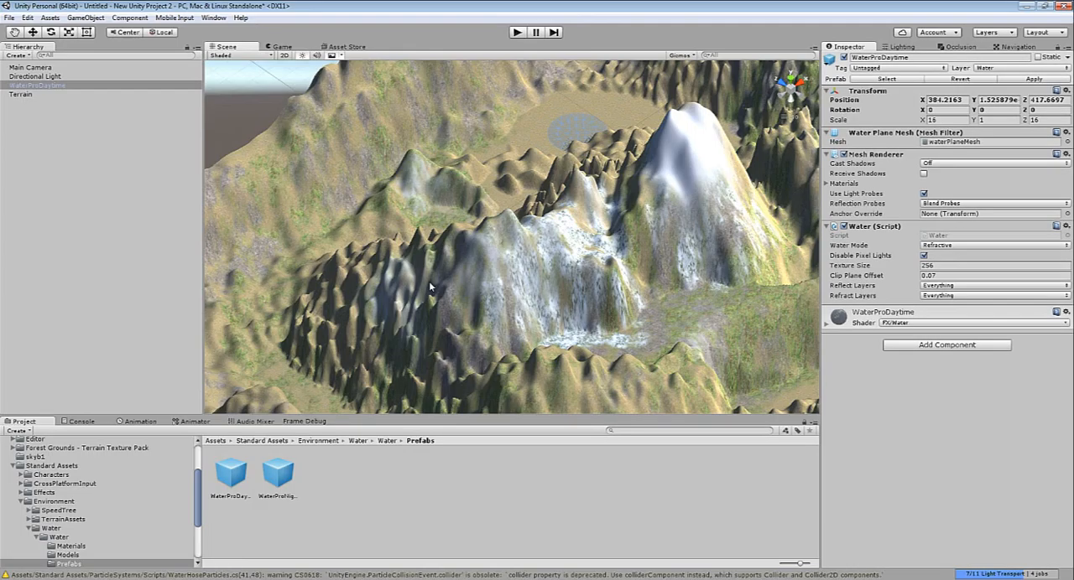
key("w")
key("e")
key("r")
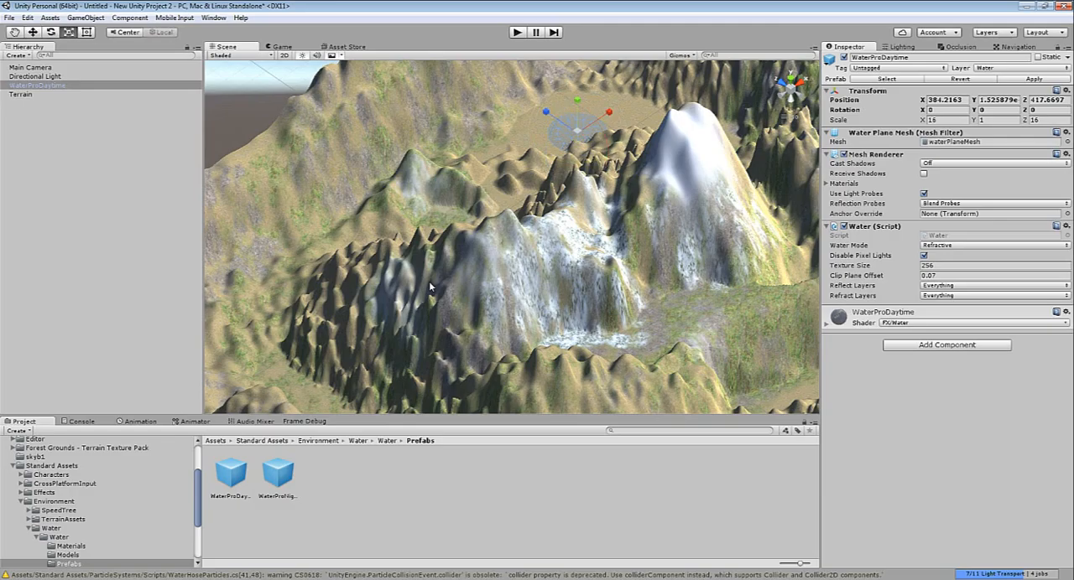
left_click_drag(577, 131, 726, 131)
scroll(430, 287, "down", 5)
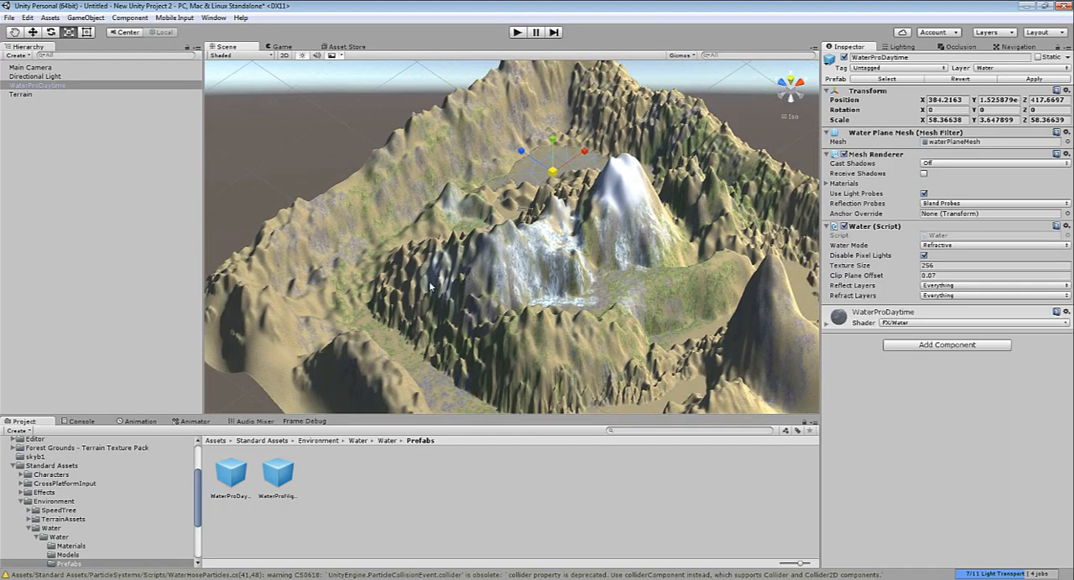
From the top view, move the water plane to the middle of the terrain, at about X 280.1 and Z 277.4
left_click(791, 78)
key("w")
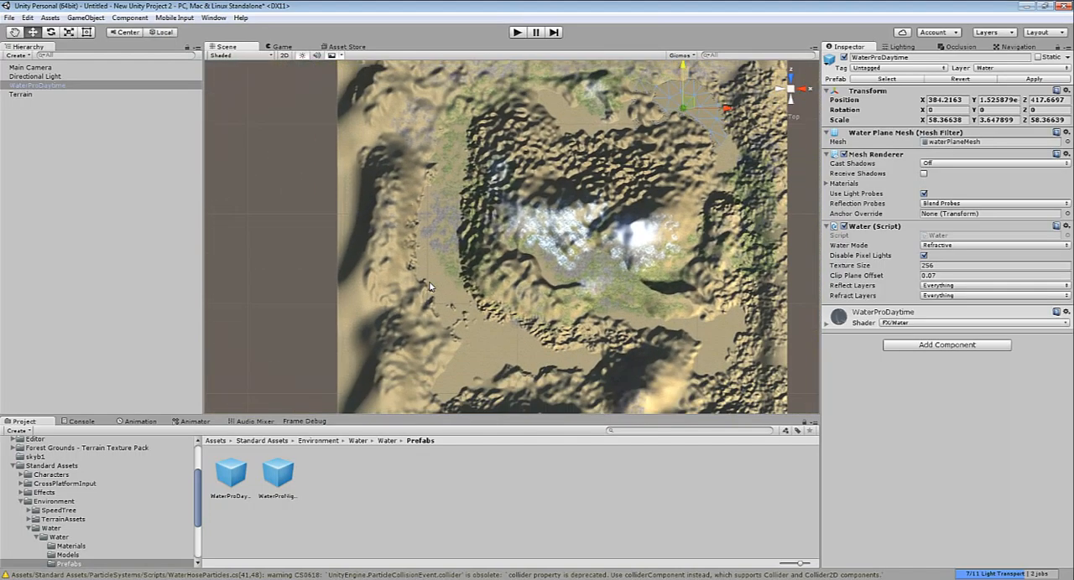
left_click_drag(684, 80, 683, 207)
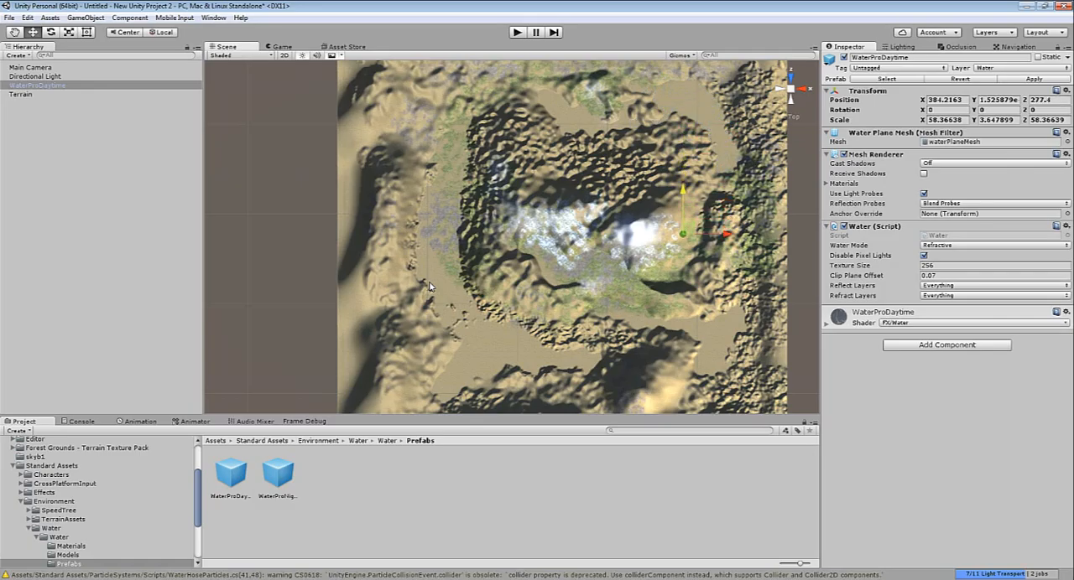
left_click_drag(727, 234, 634, 234)
Enlarge the water plane uniformly to about 379.6 in X and Z so it covers the whole terrain
key("r")
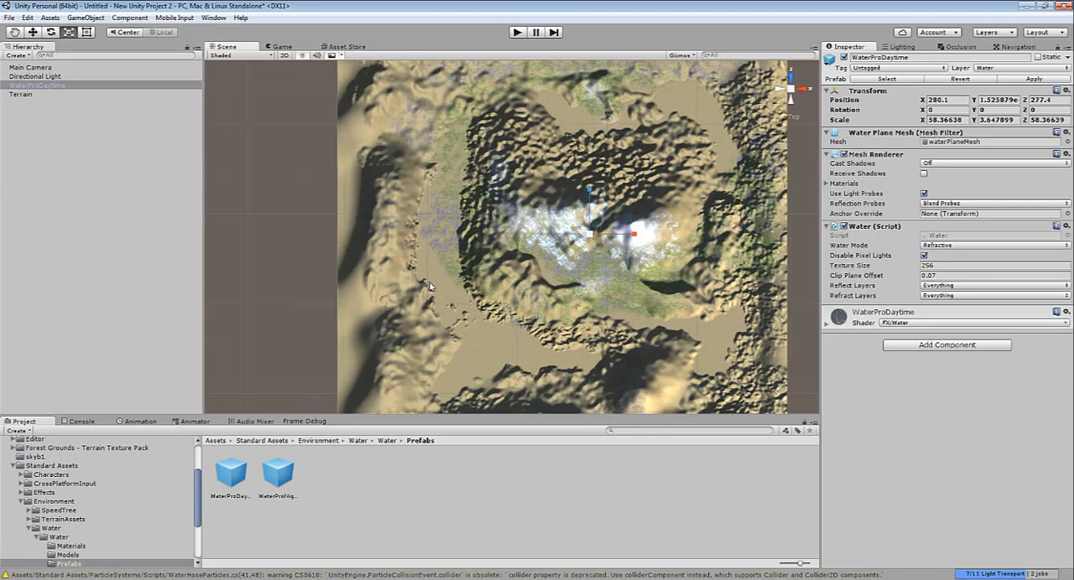
left_click_drag(590, 234, 897, 234)
scroll(429, 286, "up", 2)
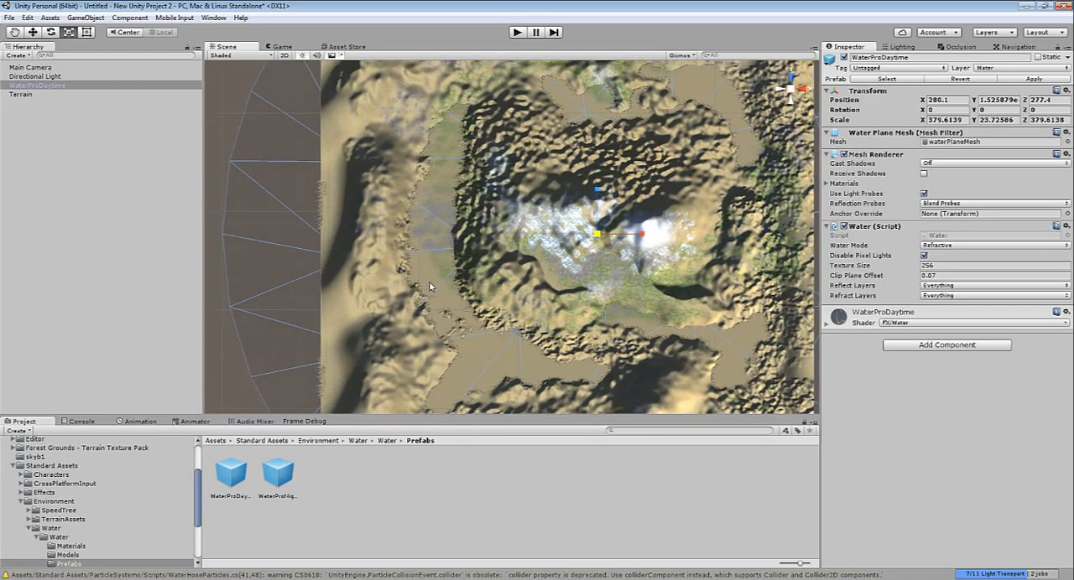
Raise the water plane to Y 9.3 to flood the low valleys of the terrain
mouse_move(428, 286)
left_mouse_down("alt")
mouse_move(436, 222)
mouse_move(428, 286)
left_mouse_up("alt")
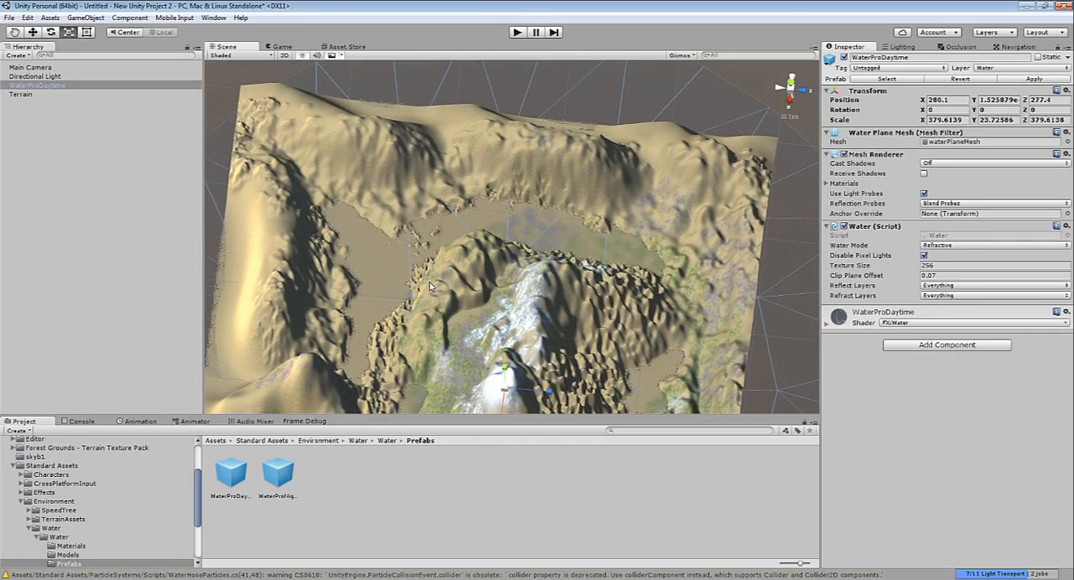
key("w")
left_click_drag(504, 369, 504, 365)
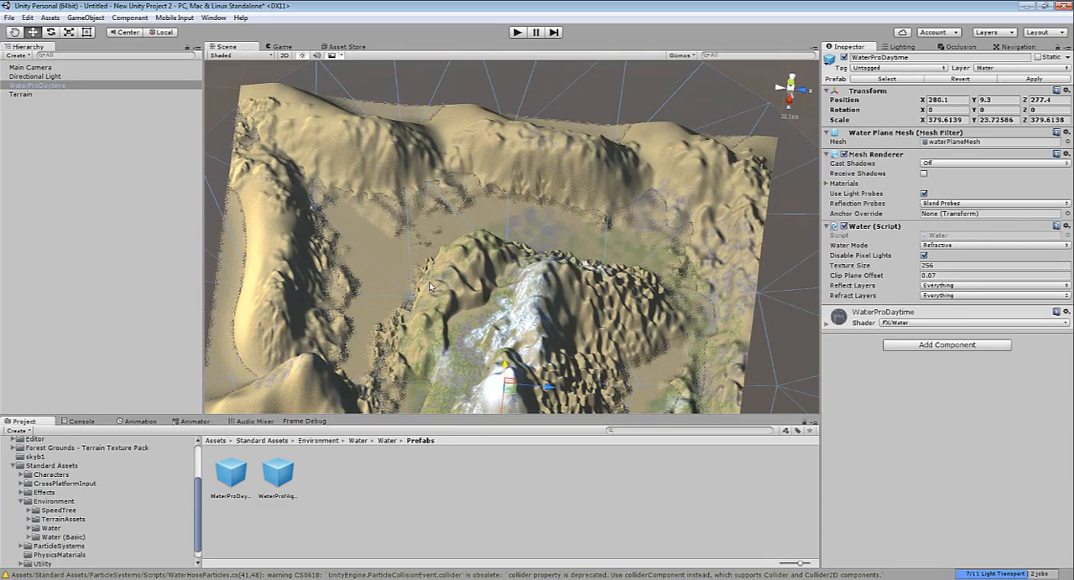
Place the FPSController prefab from Standard Assets > Characters > FirstPersonCharacter > Prefabs on the grassy ground beside the snowy peak
left_click(53, 501)
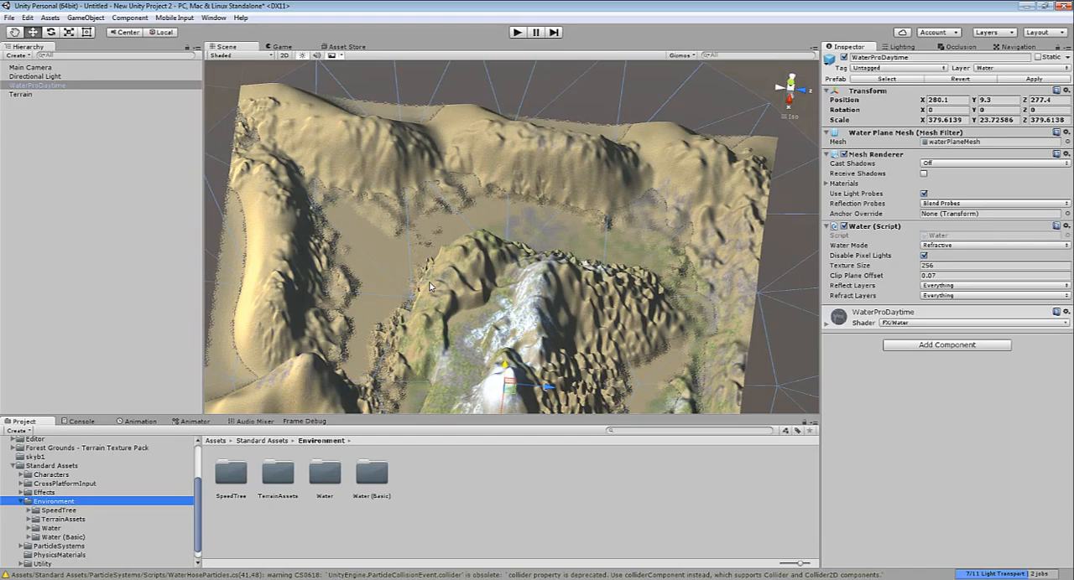
key("Up")
key("Up")
key("Up")
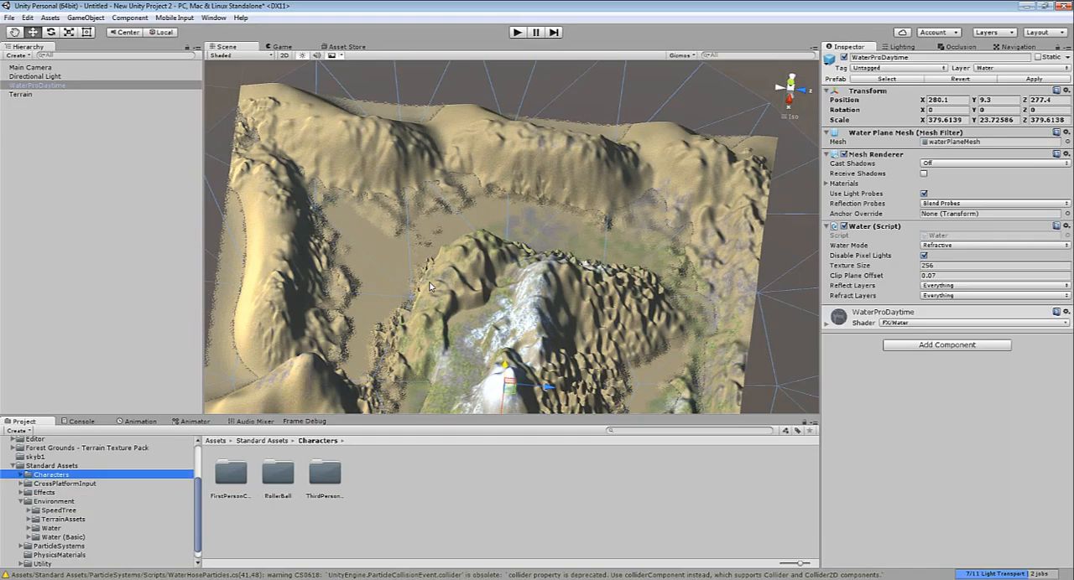
double_click(231, 474)
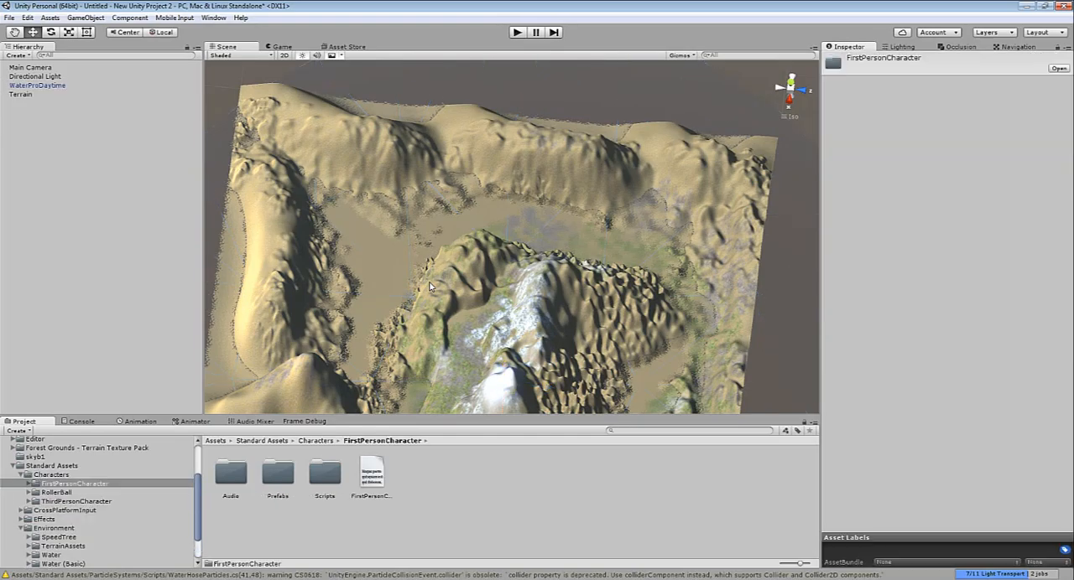
double_click(277, 474)
left_click(231, 473)
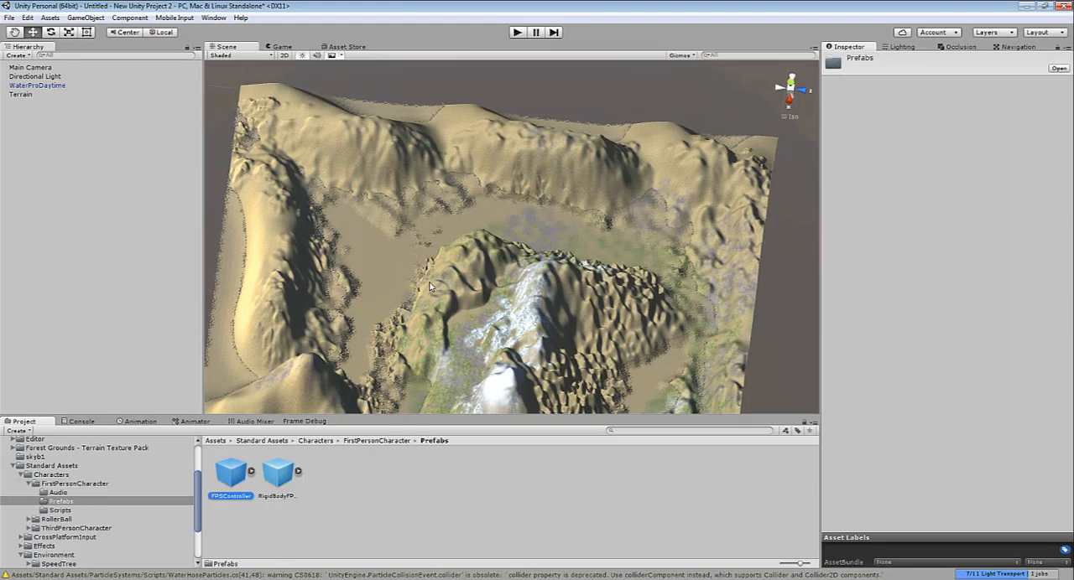
mouse_move(230, 474)
left_mouse_down()
mouse_move(429, 286)
mouse_move(464, 369)
left_mouse_up()
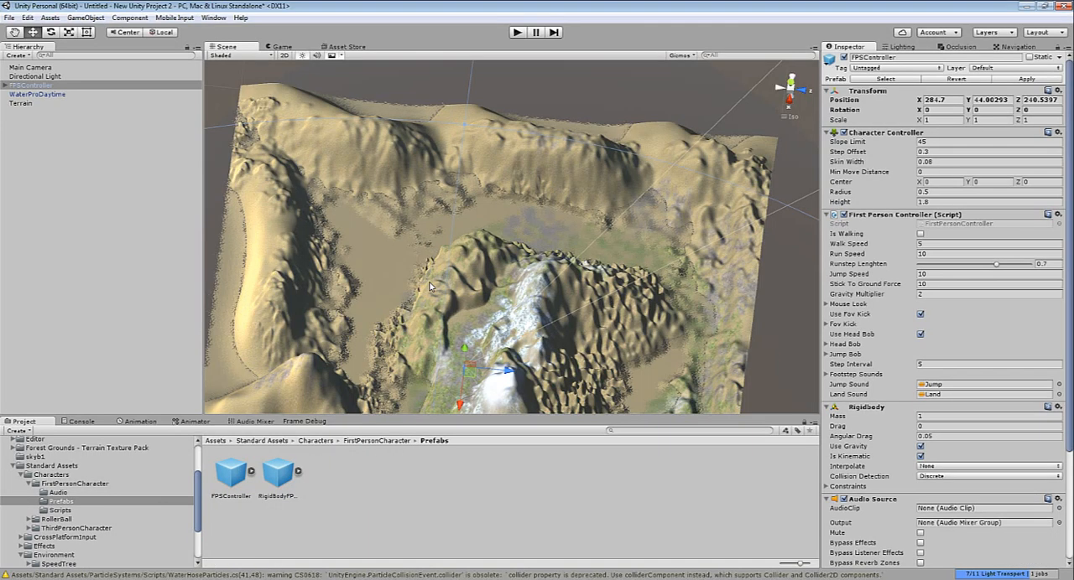
Frame the FPSController and raise it above the ground surface to about Y 45.46
key("f")
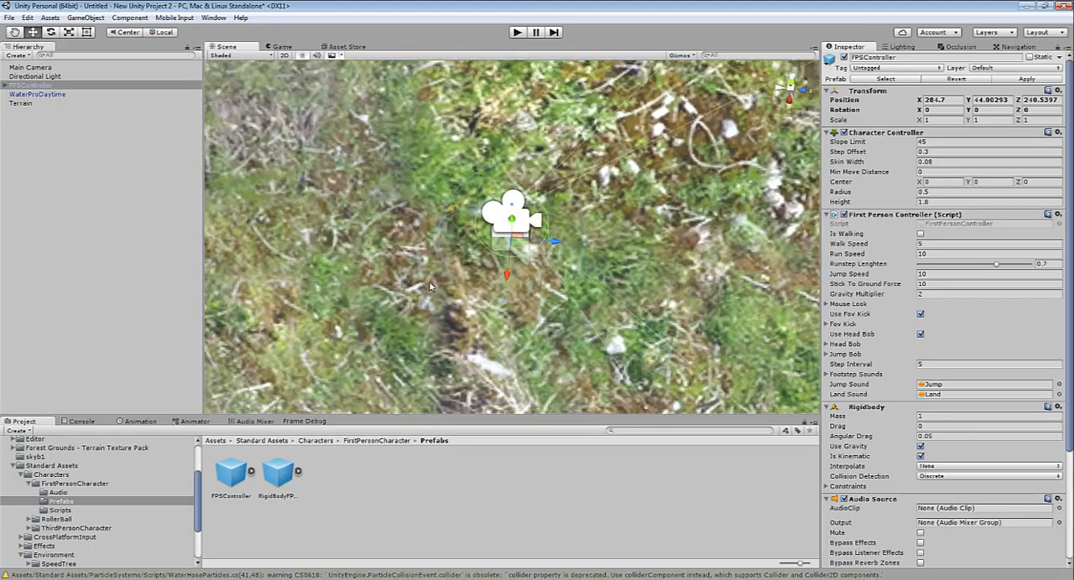
left_click_drag(429, 286, 426, 126, "alt")
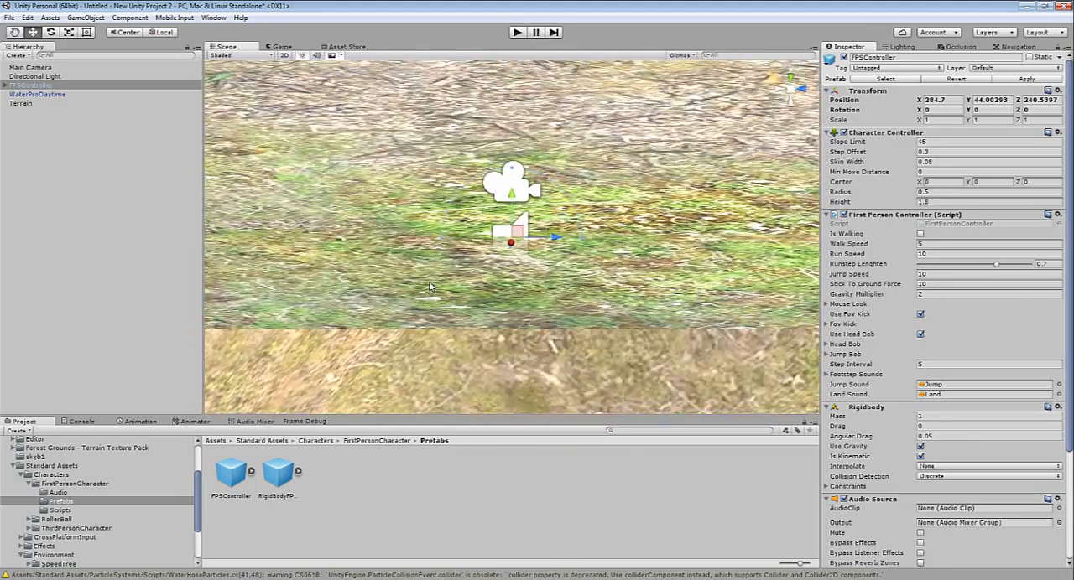
left_click_drag(511, 193, 512, 99)
left_click_drag(430, 286, 426, 197, "alt")
mouse_move(512, 101)
left_mouse_down()
mouse_move(512, 194)
mouse_move(512, 90)
left_mouse_up()
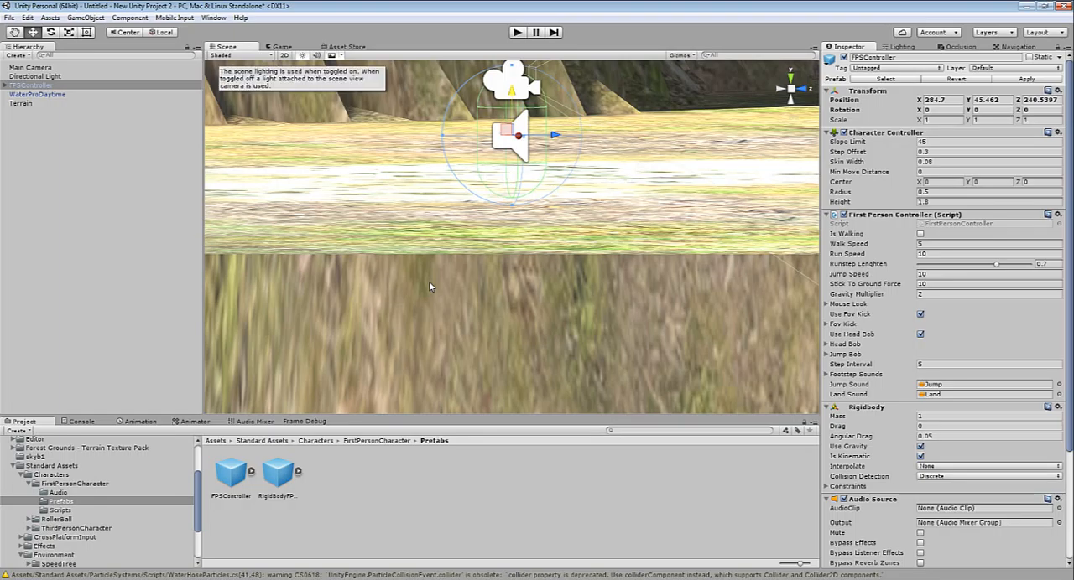
Preview the character's camera, run the scene, and walk the first-person character down the mountainside to inspect the terrain and water
left_click(282, 47)
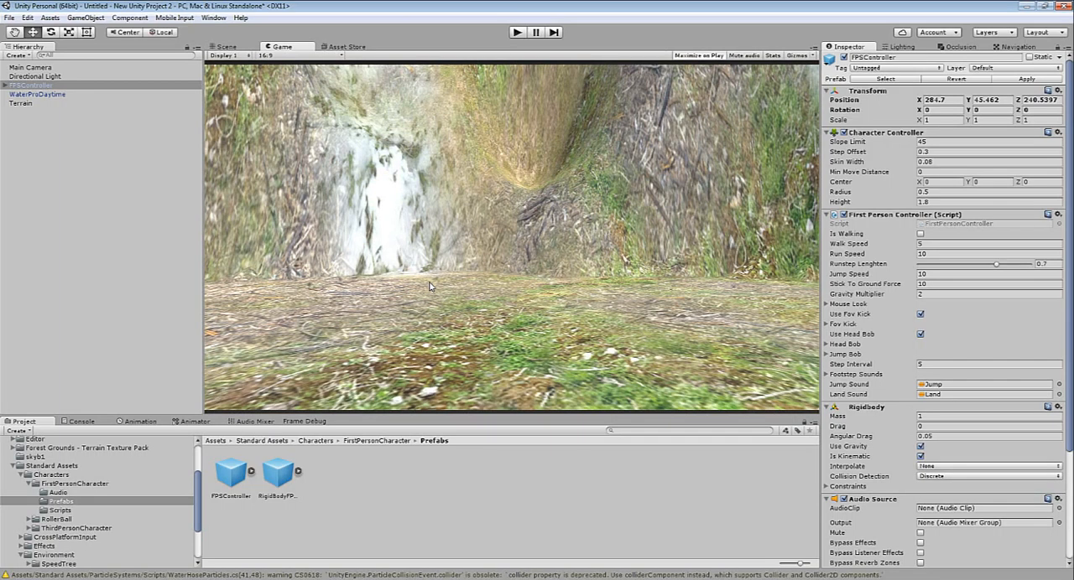
left_click(224, 47)
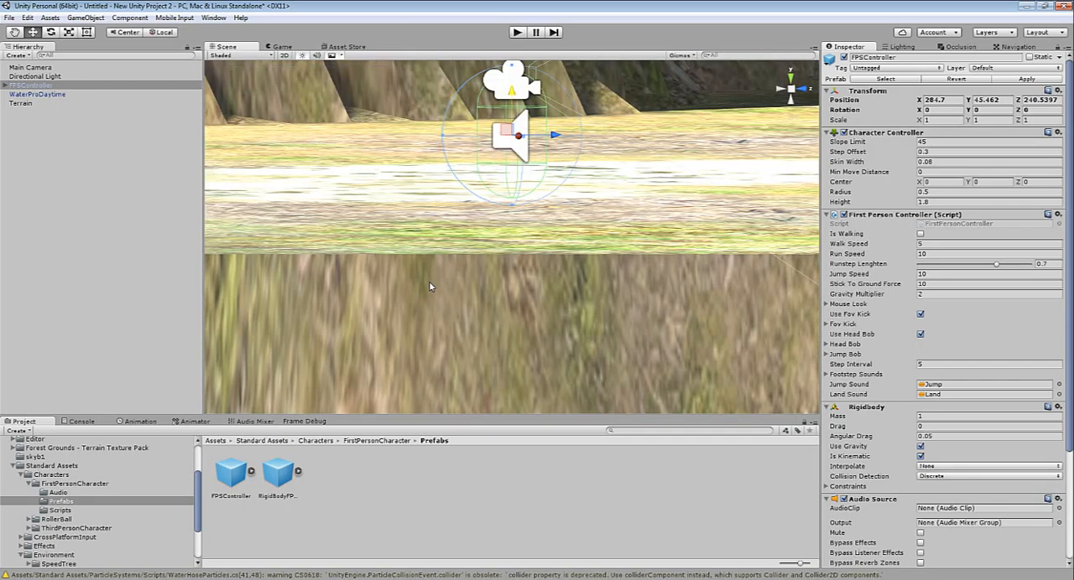
key("ctrl+p")
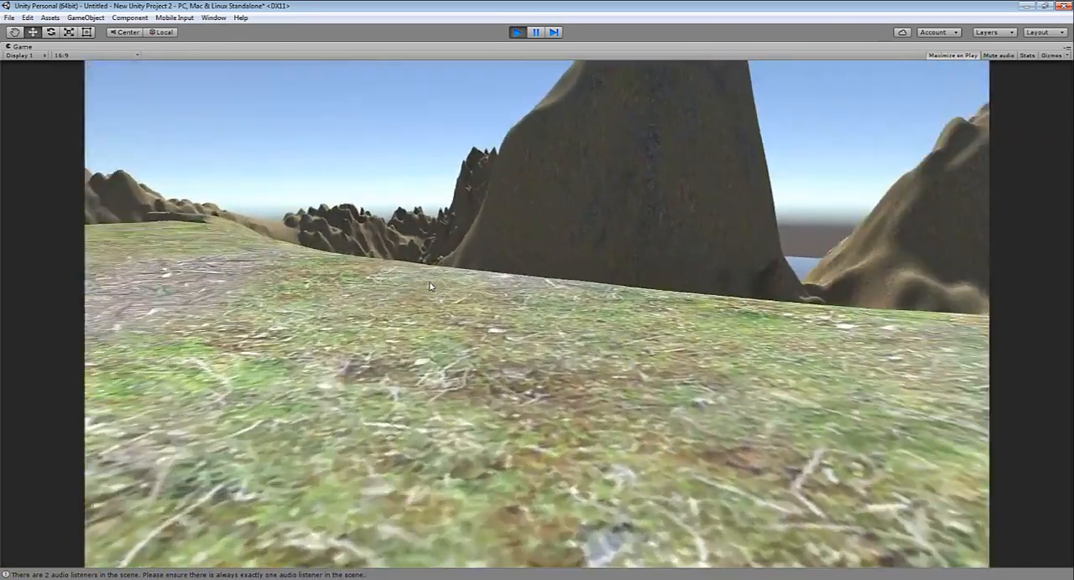
key("w")
key("w")
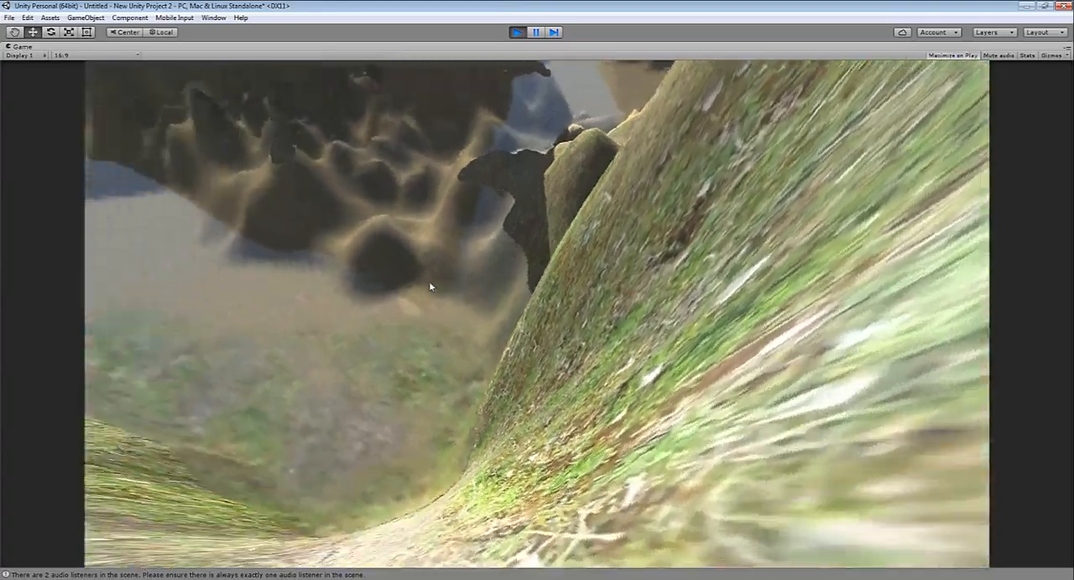
key("w")
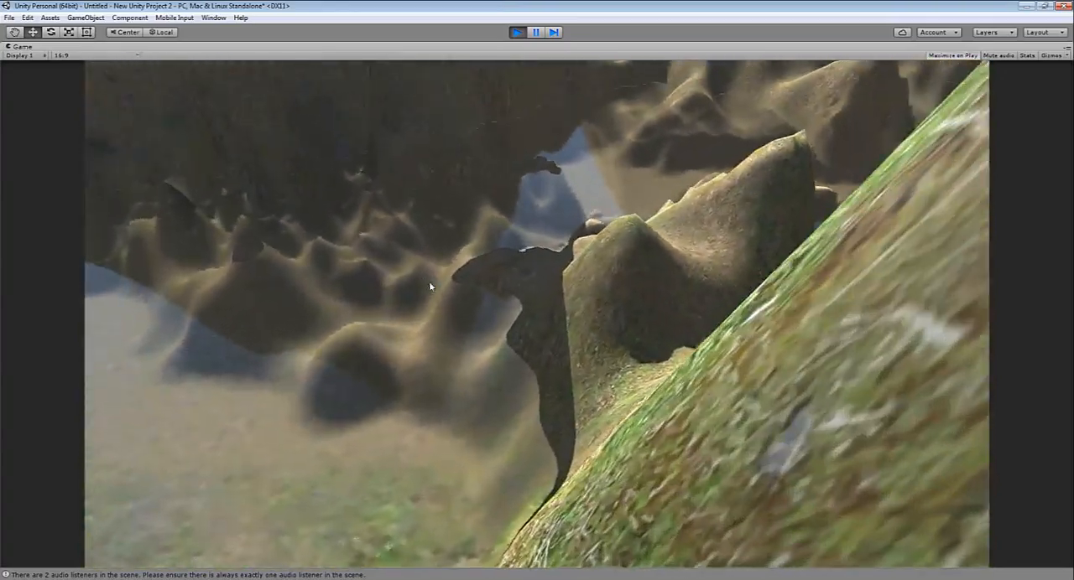
key("w")
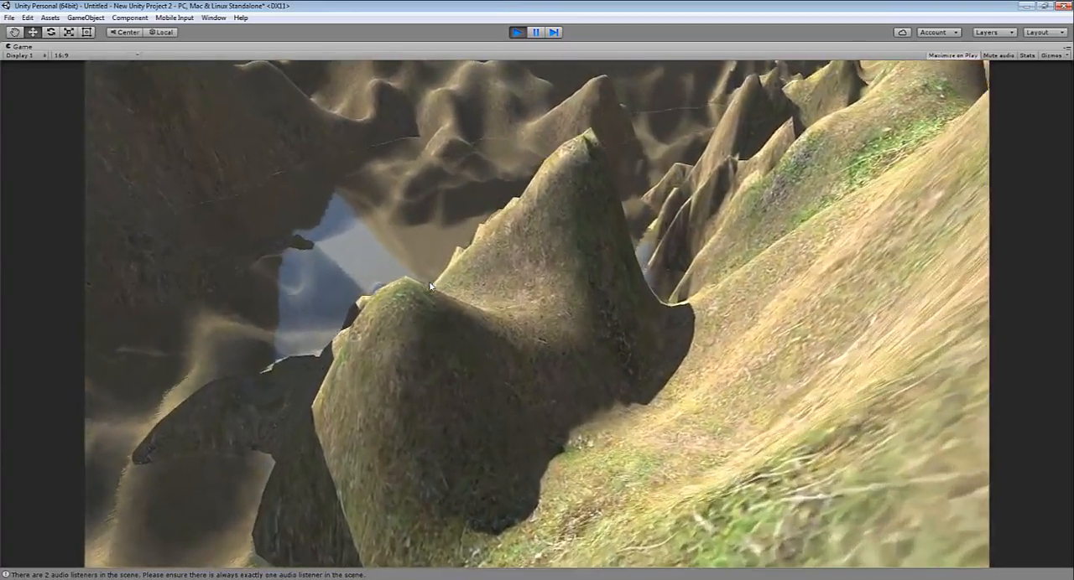
key("w")
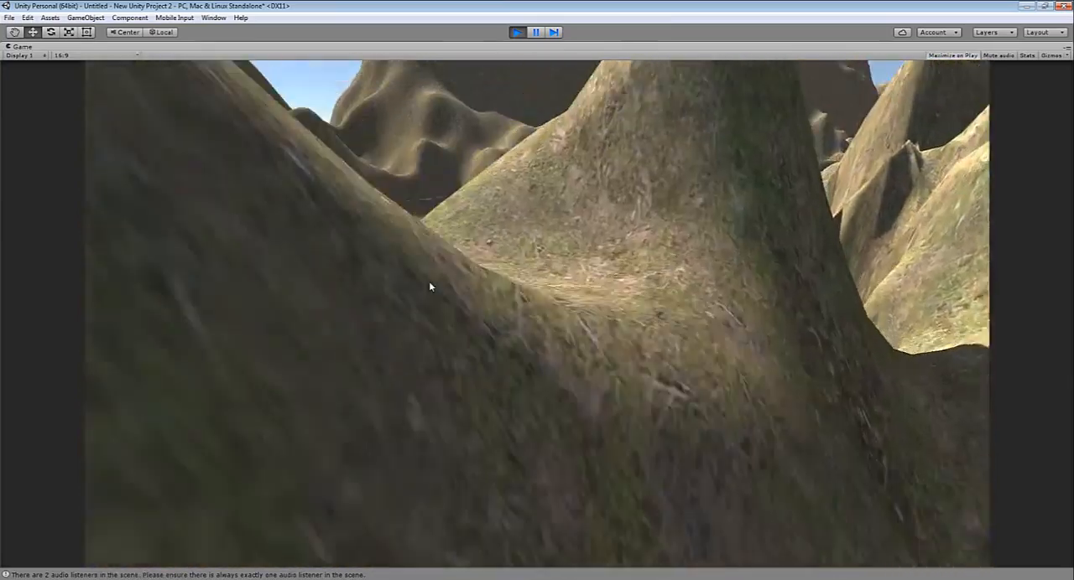
key("w")
key("w")
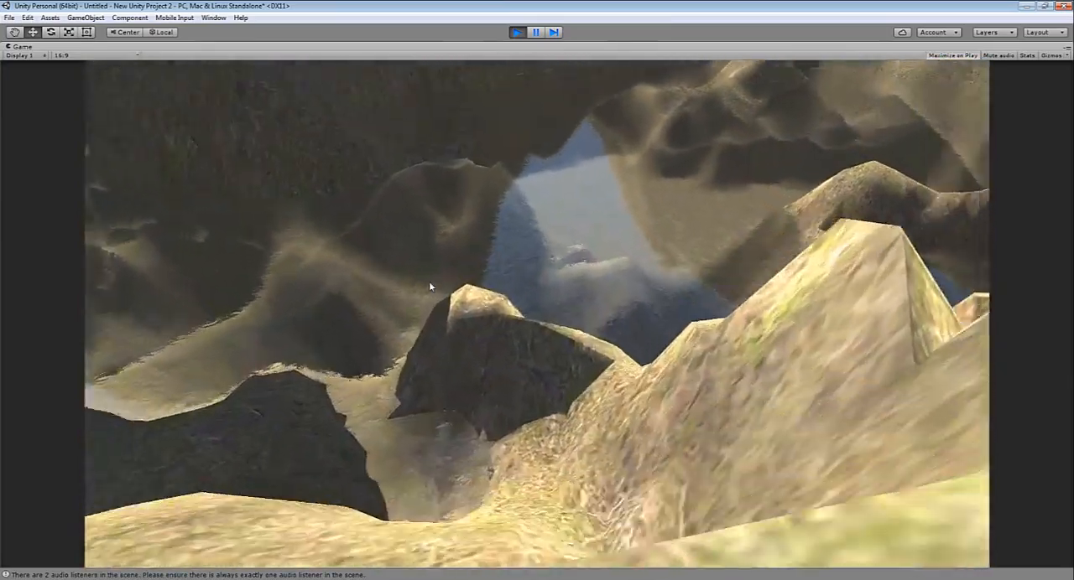
key("w")
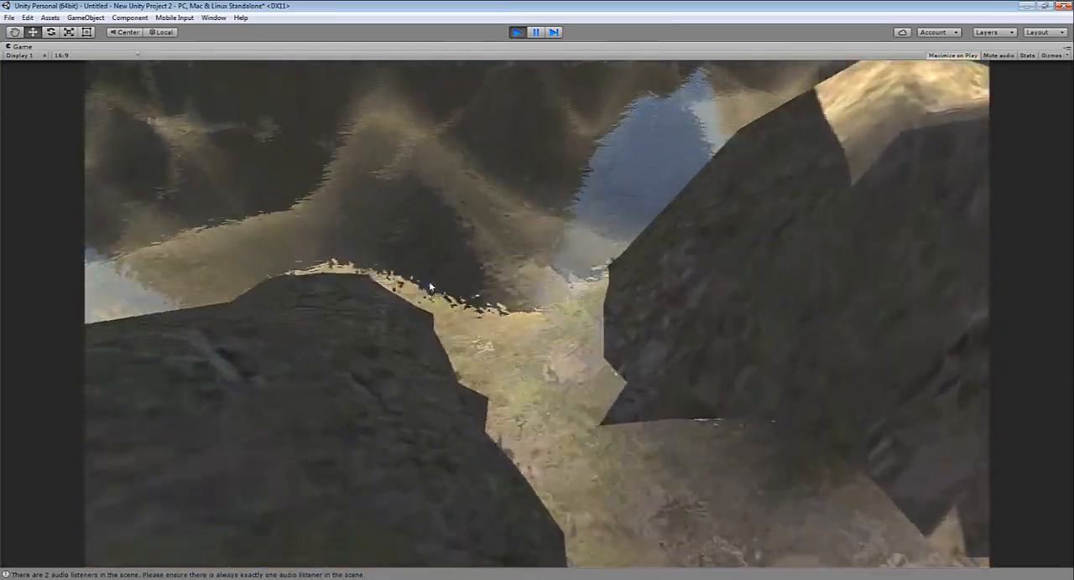
key("w")
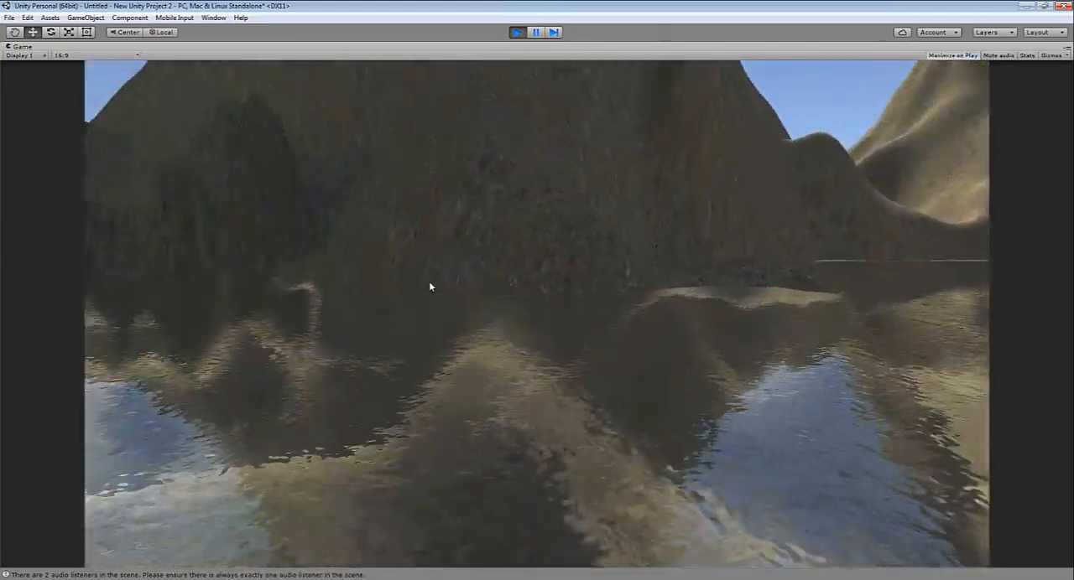
Walk the first-person character through the flooded valley to inspect the water reflections and surrounding mountains, and end the play test
key("w")
key("w")
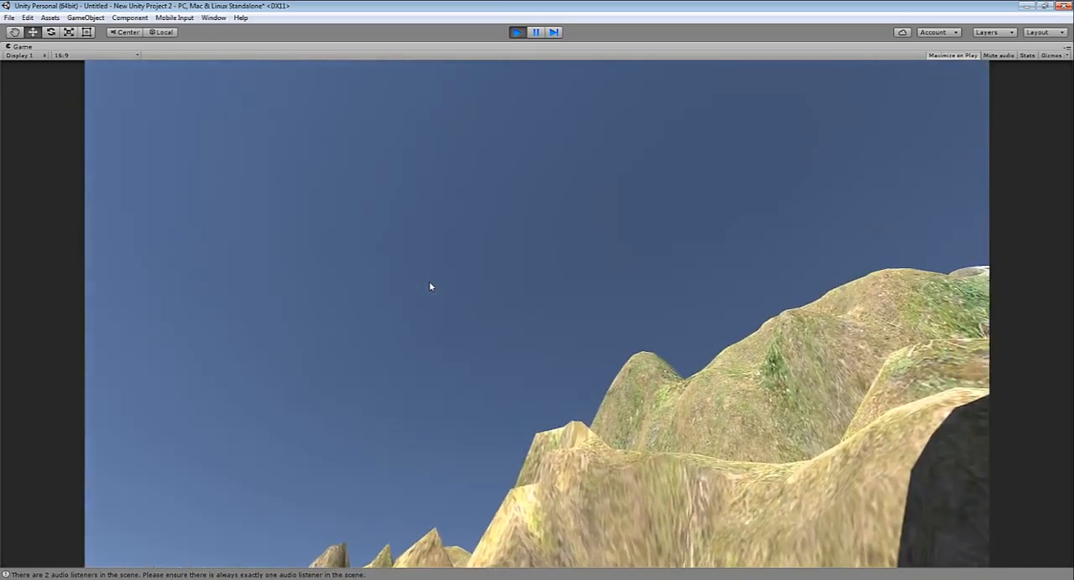
key("ctrl+p")
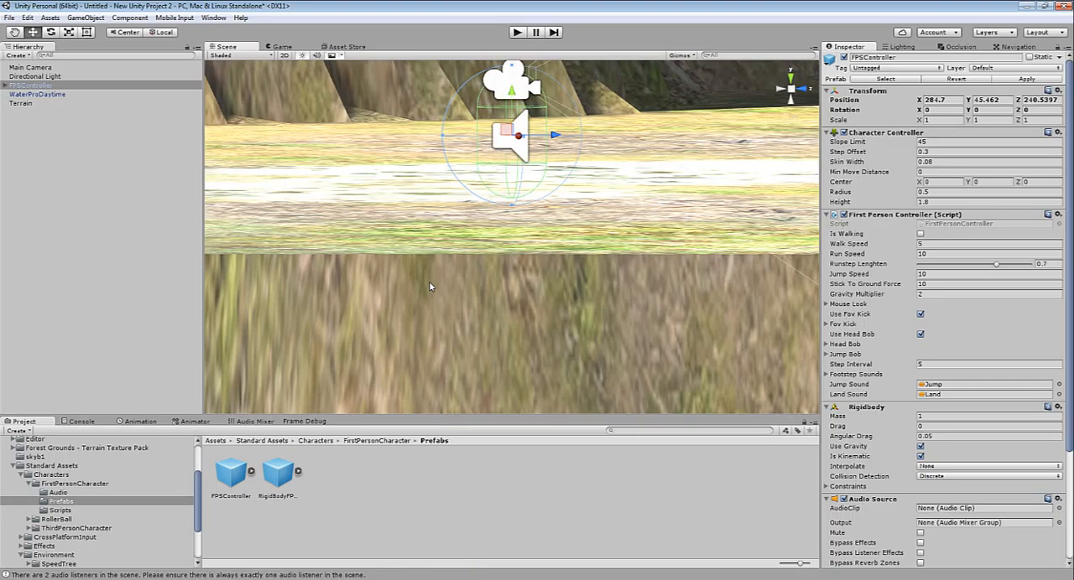
Select the terrain and activate its Place Trees tool for the grassy plateau between the snowy peaks
left_click(682, 55)
left_click(429, 287)
scroll(429, 287, "down", 5)
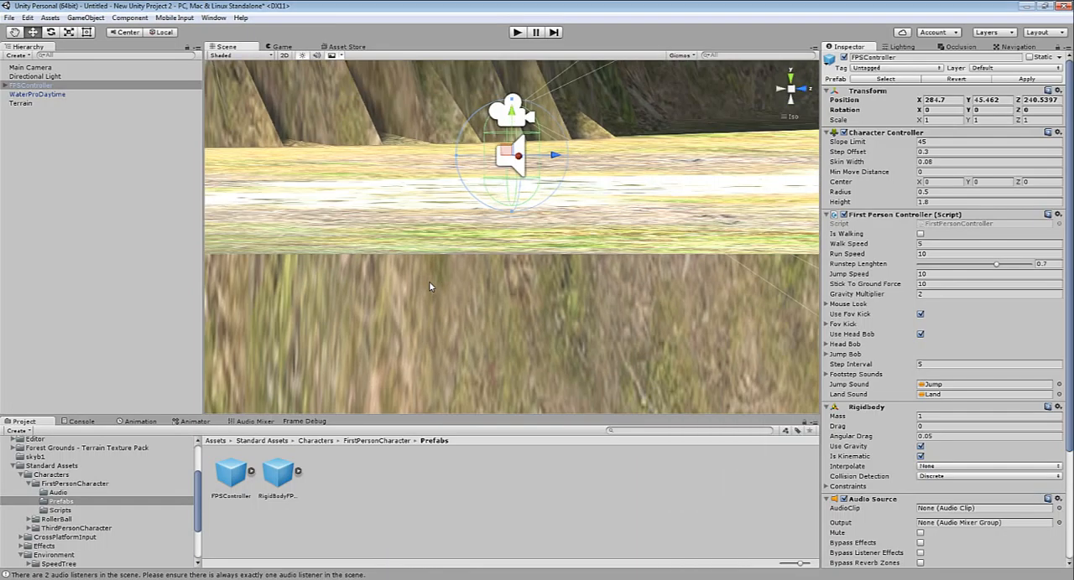
left_click(429, 287)
key("f")
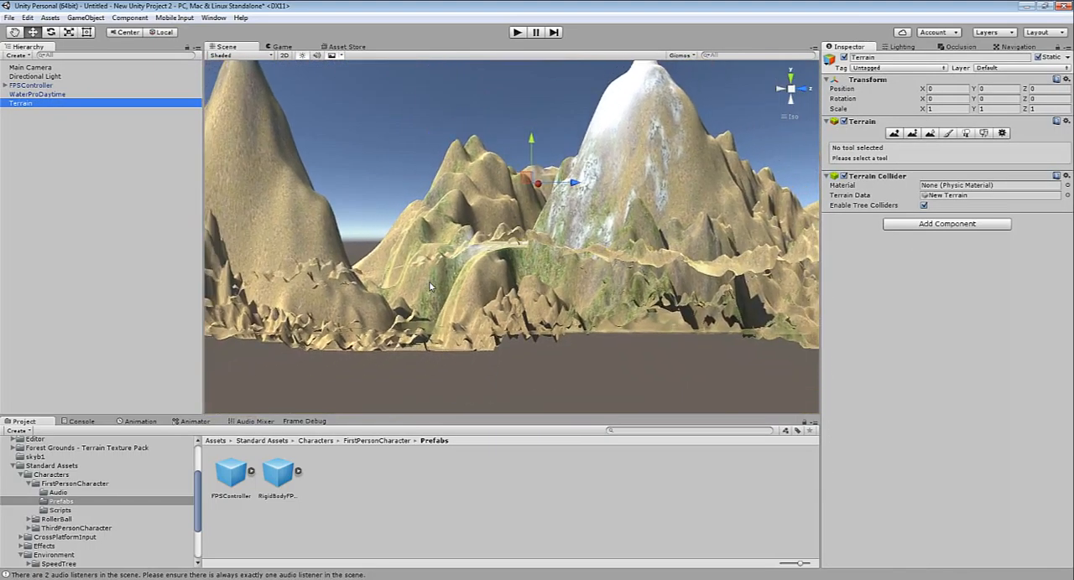
mouse_move(429, 287)
right_mouse_down()
mouse_move(487, 378)
mouse_move(562, 453)
mouse_move(596, 377)
right_mouse_up()
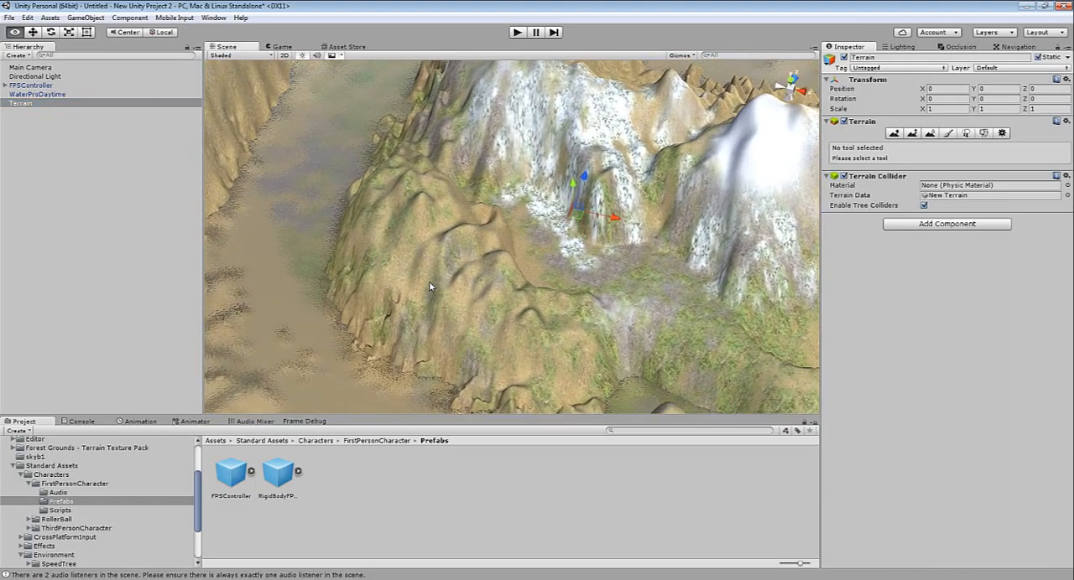
right_click_drag(429, 287, 470, 287)
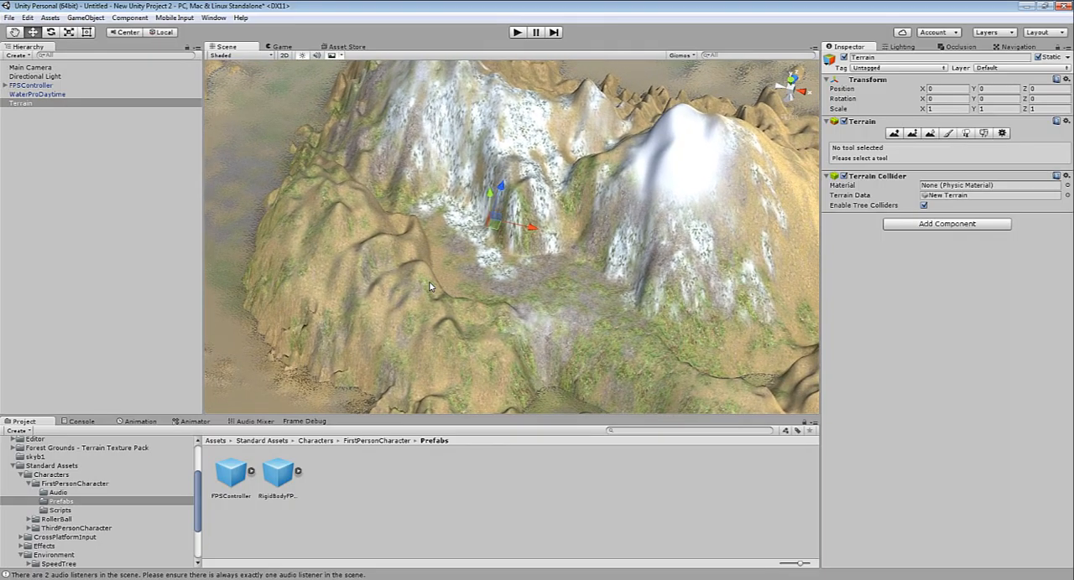
key("shift+t")
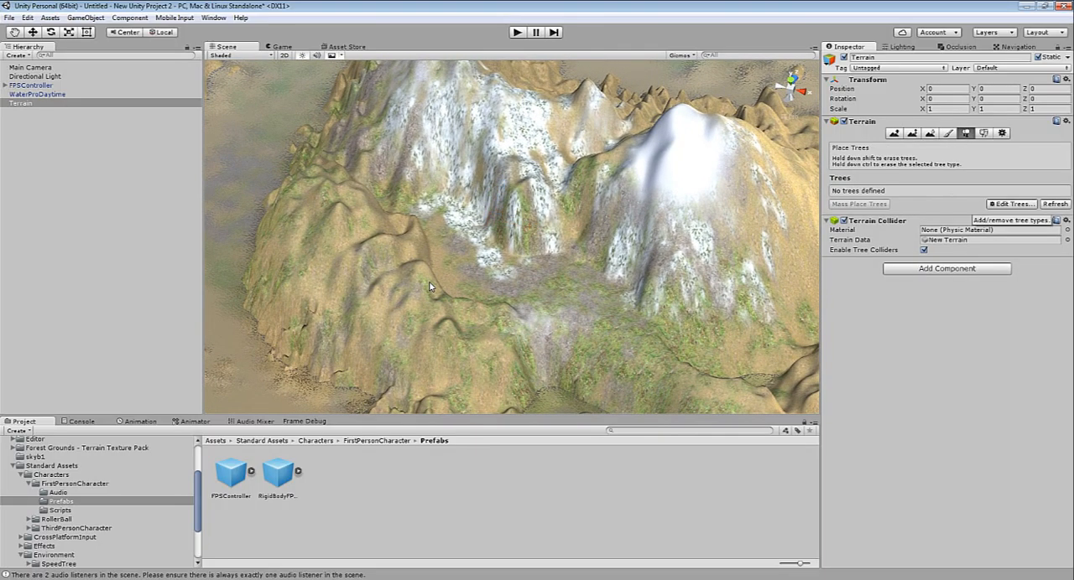
Add the Bamboo prefab as a tree type for the terrain
left_click(1012, 203)
left_click(1011, 208)
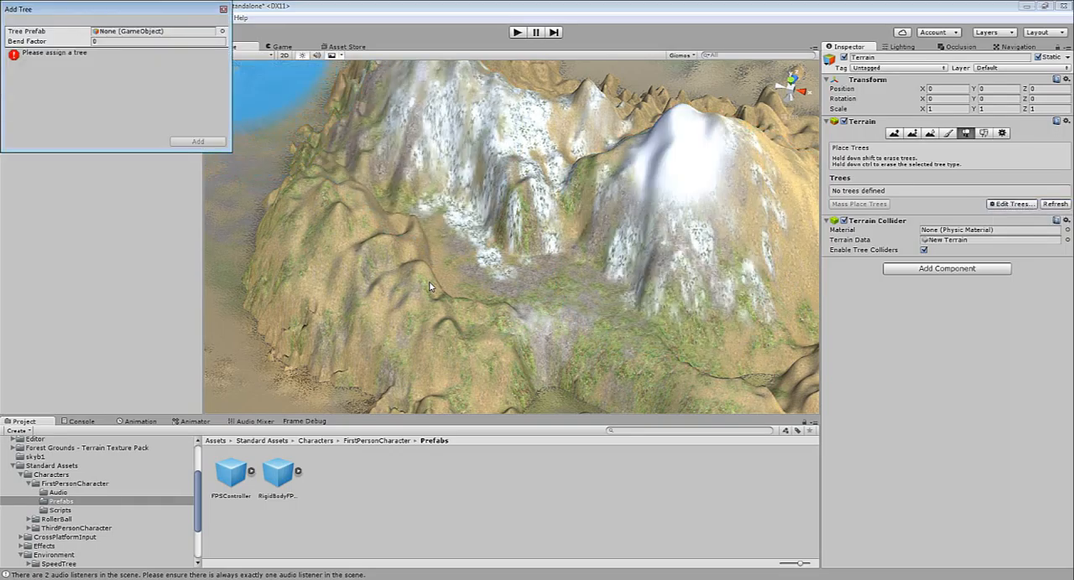
left_click(222, 31)
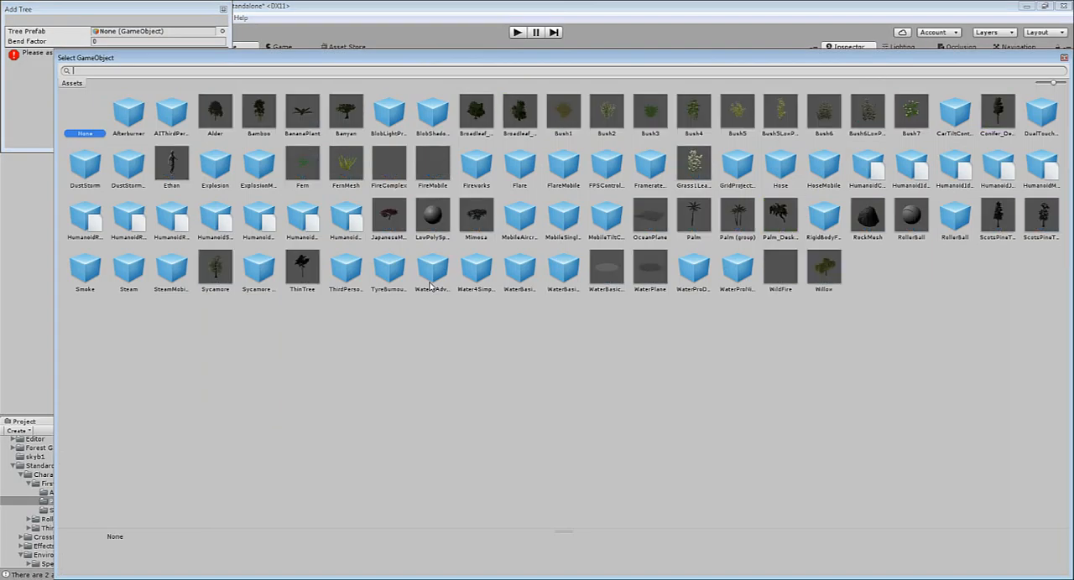
double_click(258, 112)
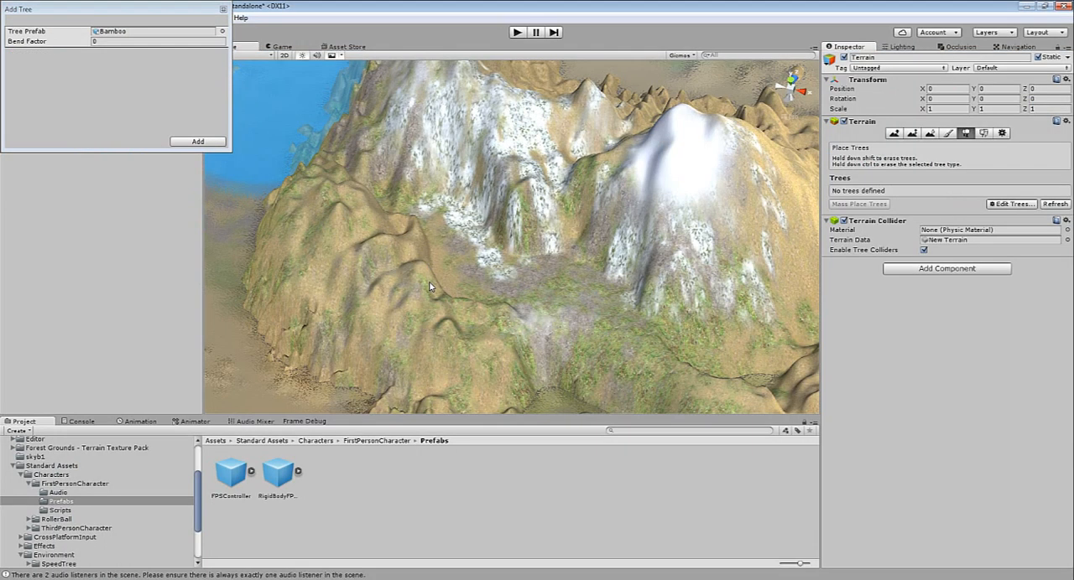
left_click(198, 141)
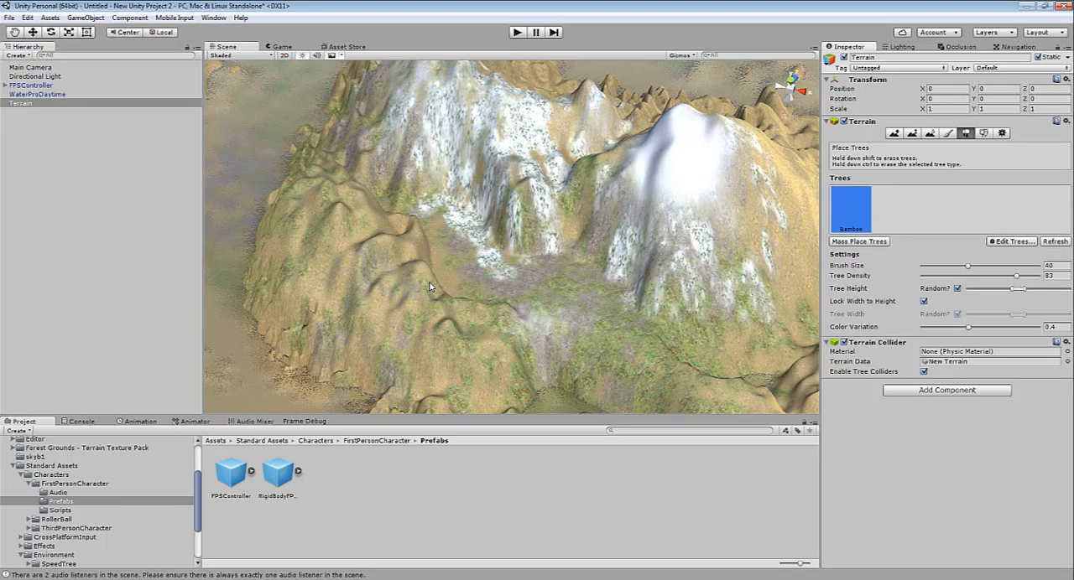
Set the tree brush size to 6.5 and plant six small bamboo clumps across the plateau below the snowy peaks
left_click_drag(967, 266, 929, 266)
left_click(572, 270)
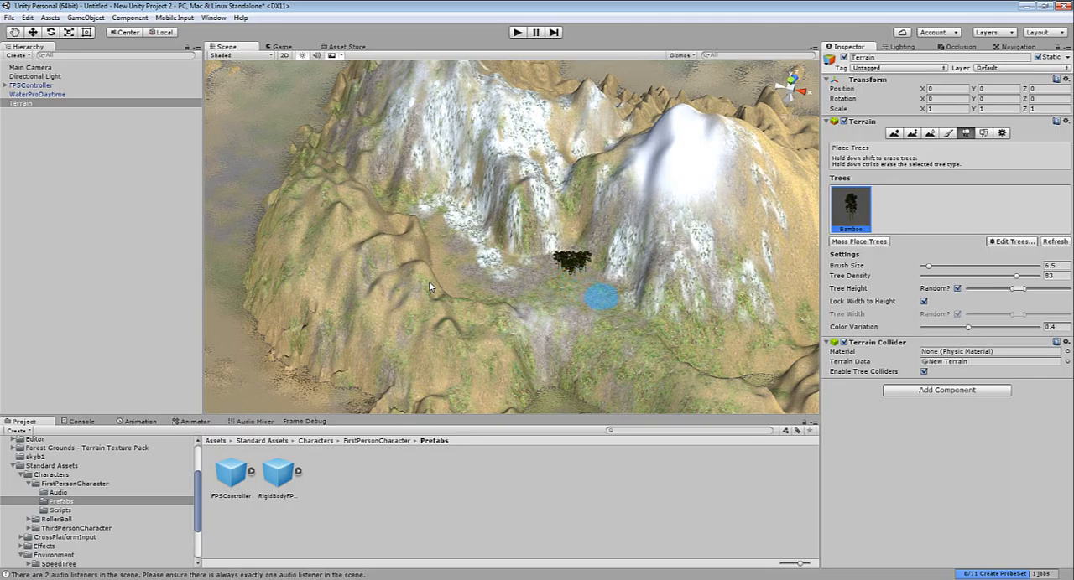
left_click(608, 296)
left_click(448, 250)
left_click(474, 299)
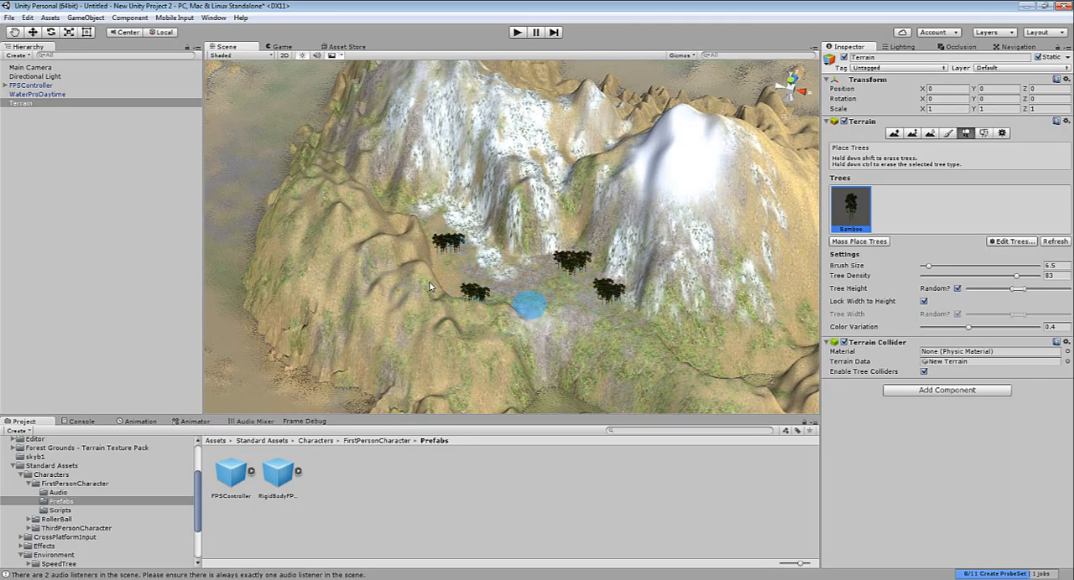
left_click(571, 304)
left_click(520, 321)
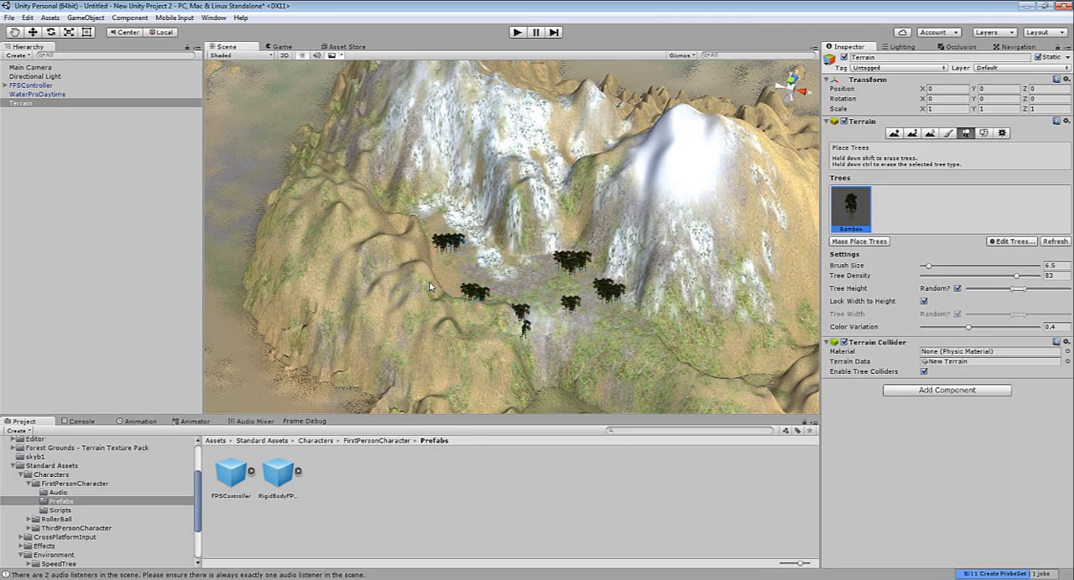
Run the scene, walk the character through the bamboo groves to inspect the trees and their shadows, and end the play test
key("ctrl+p")
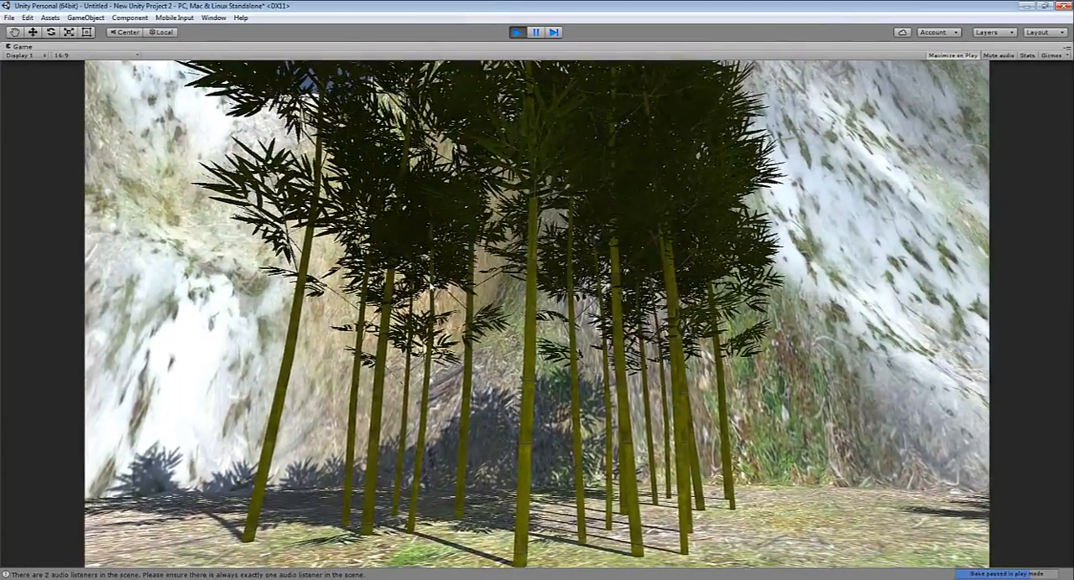
key("w")
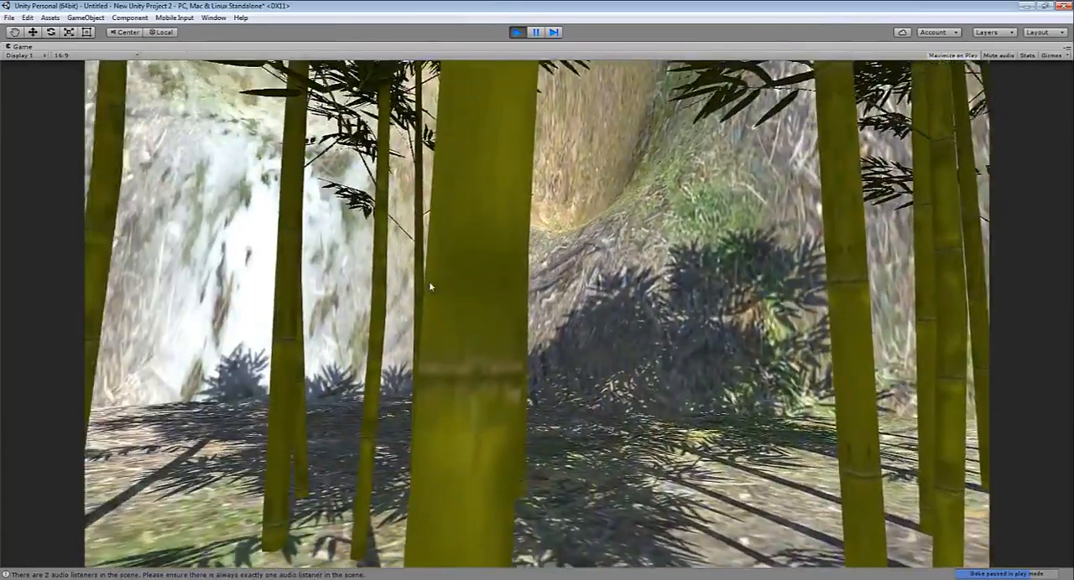
key("w")
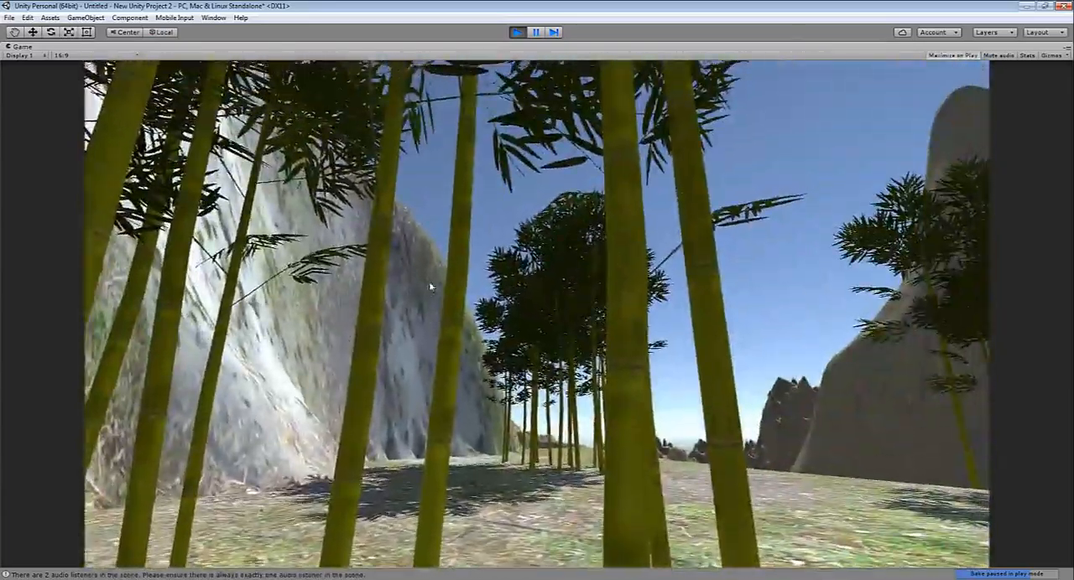
key("w")
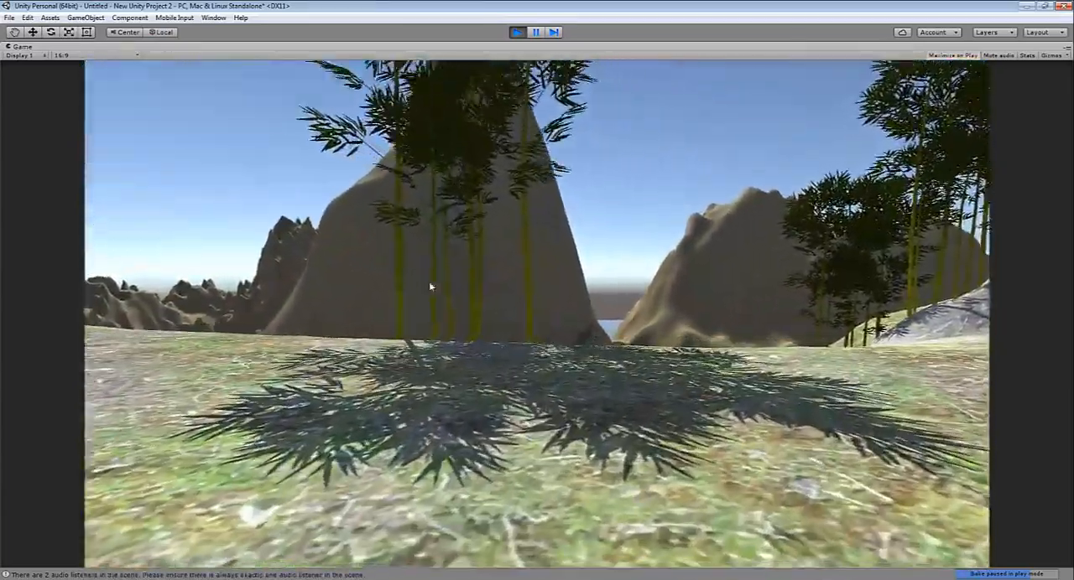
key("w")
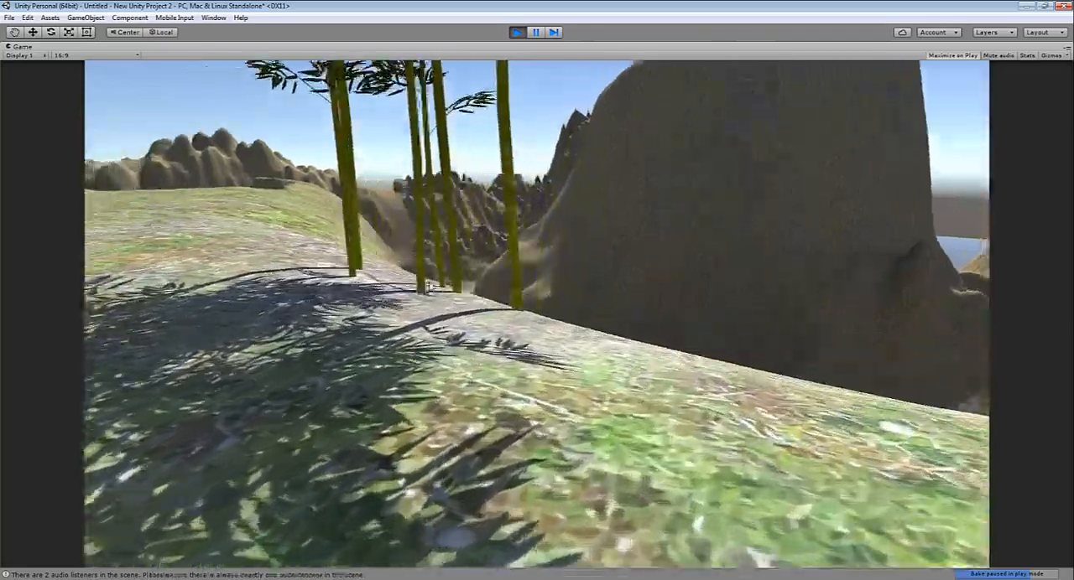
key("w")
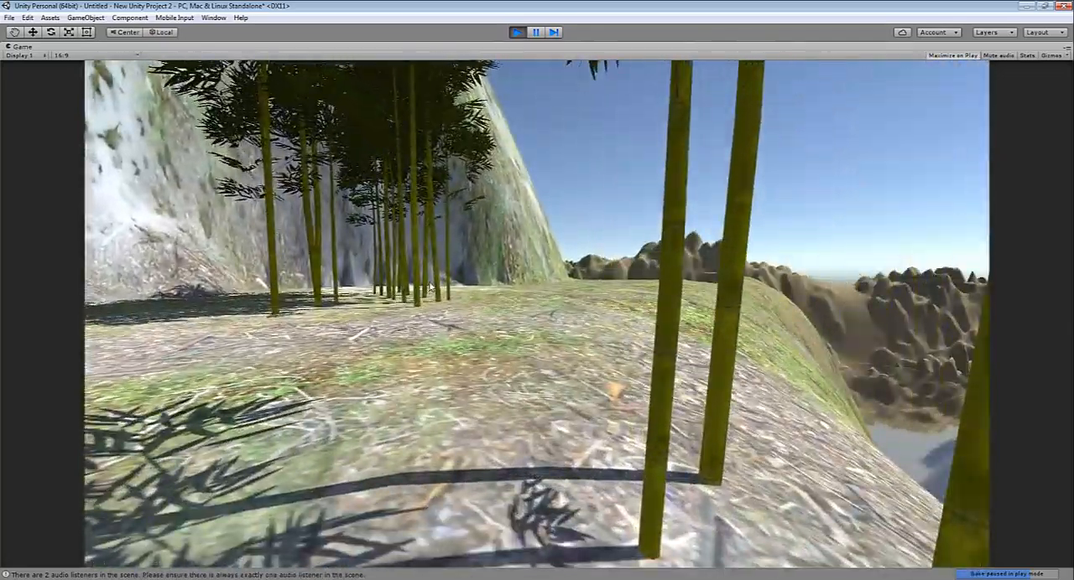
key("w")
key("ctrl+p")
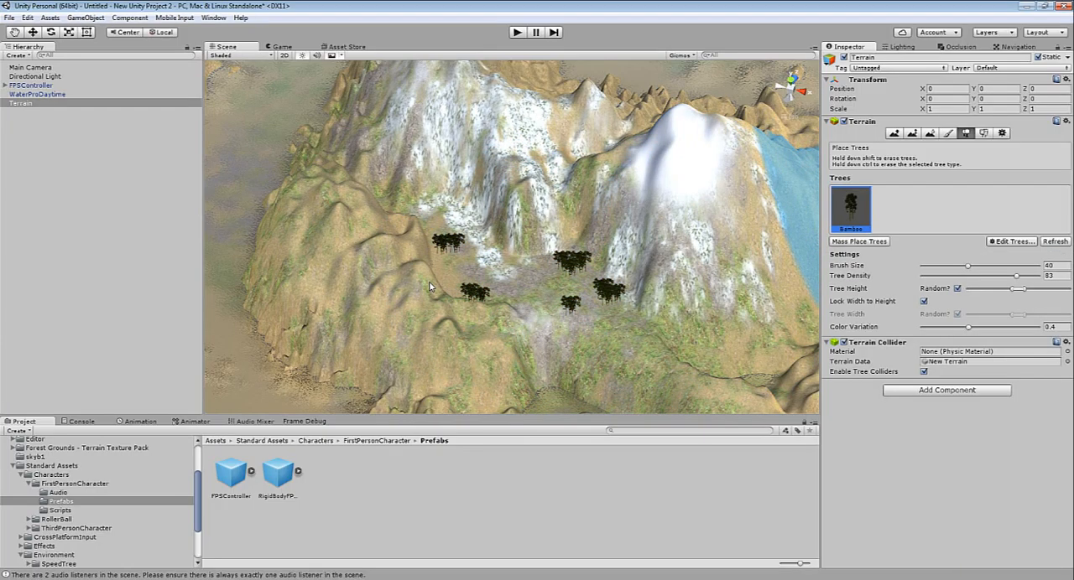
Remove the Bamboo tree type from the terrain and add the Sycamore prefab in its place
left_click(1012, 241)
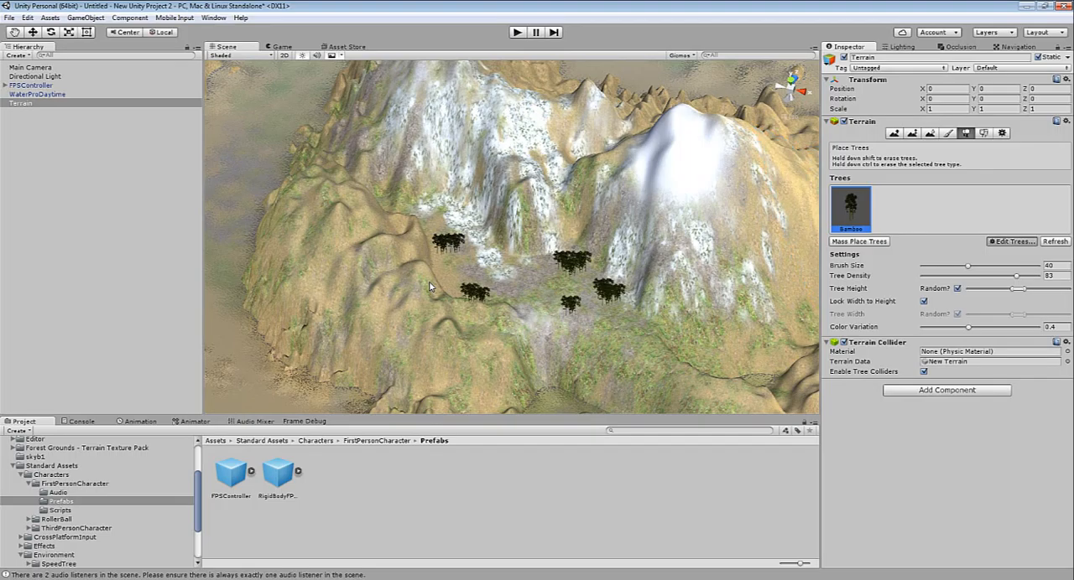
left_click(1022, 269)
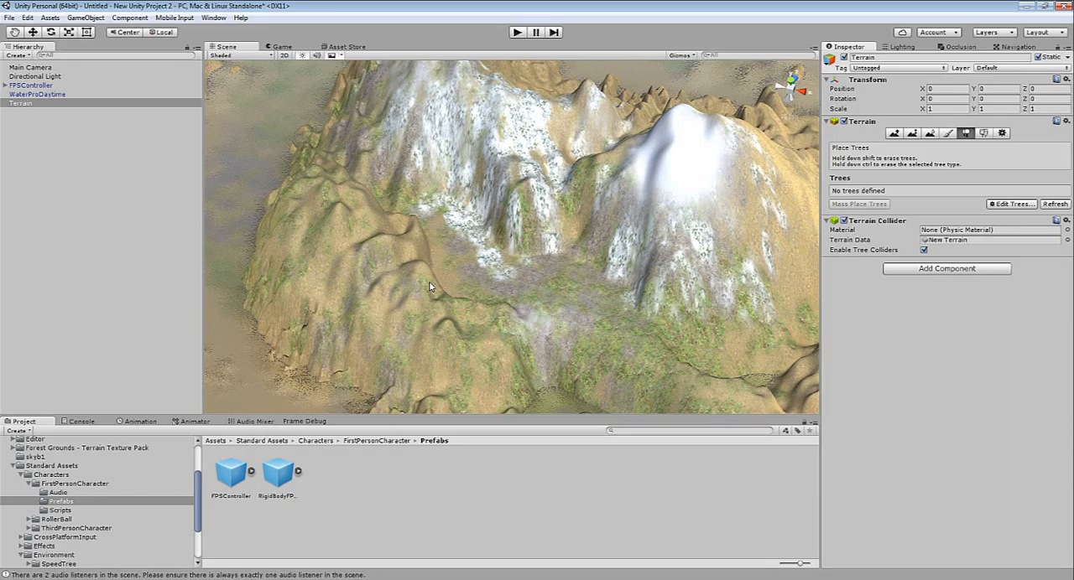
left_click(1012, 204)
left_click(1011, 208)
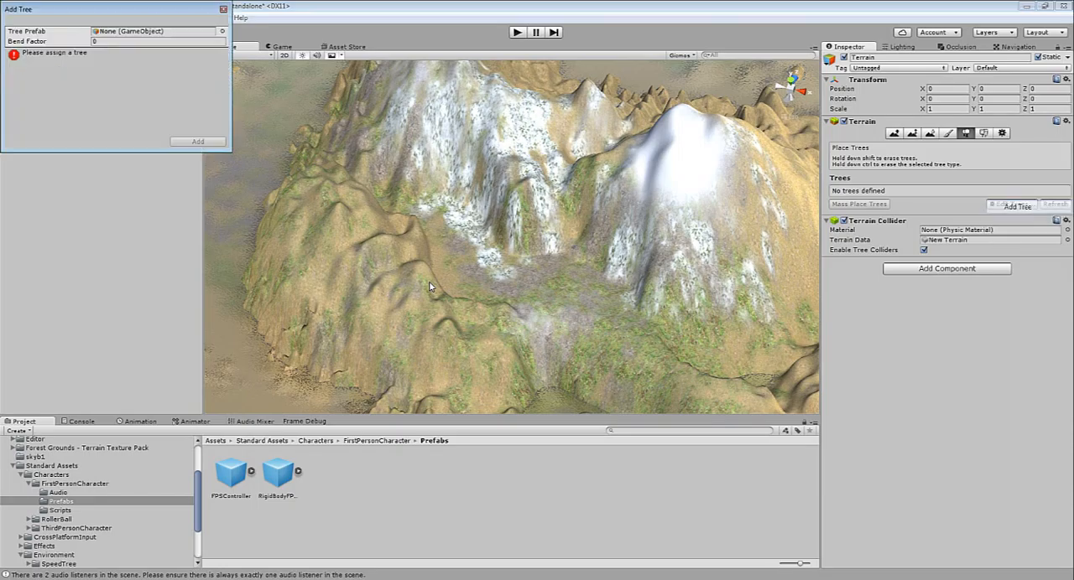
left_click(222, 31)
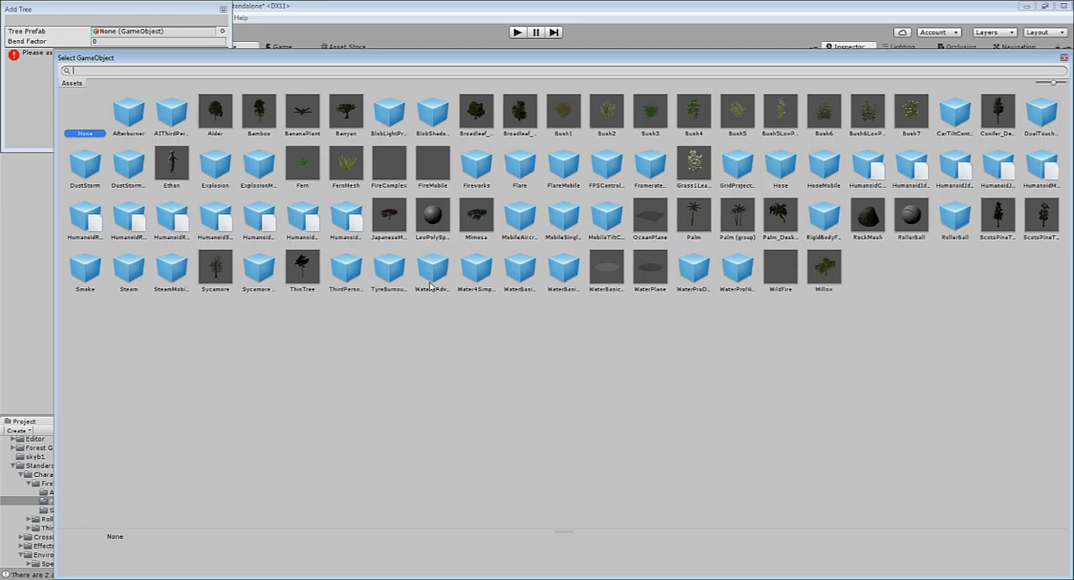
double_click(215, 269)
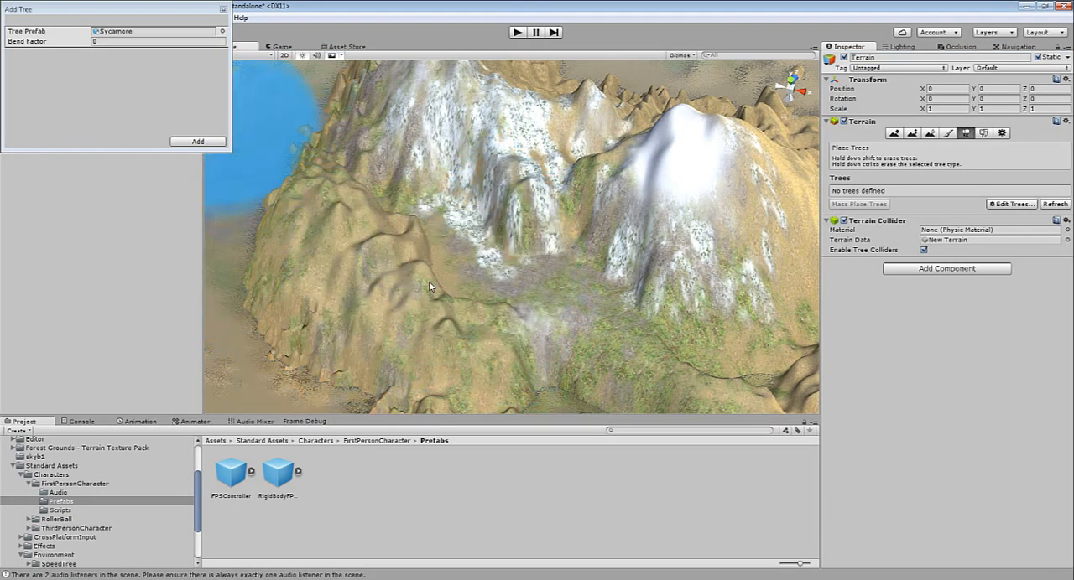
left_click(198, 141)
Set the tree brush size to 6.1 and plant single sycamores at four spots around the plateau below the snowy peaks
left_click(491, 248)
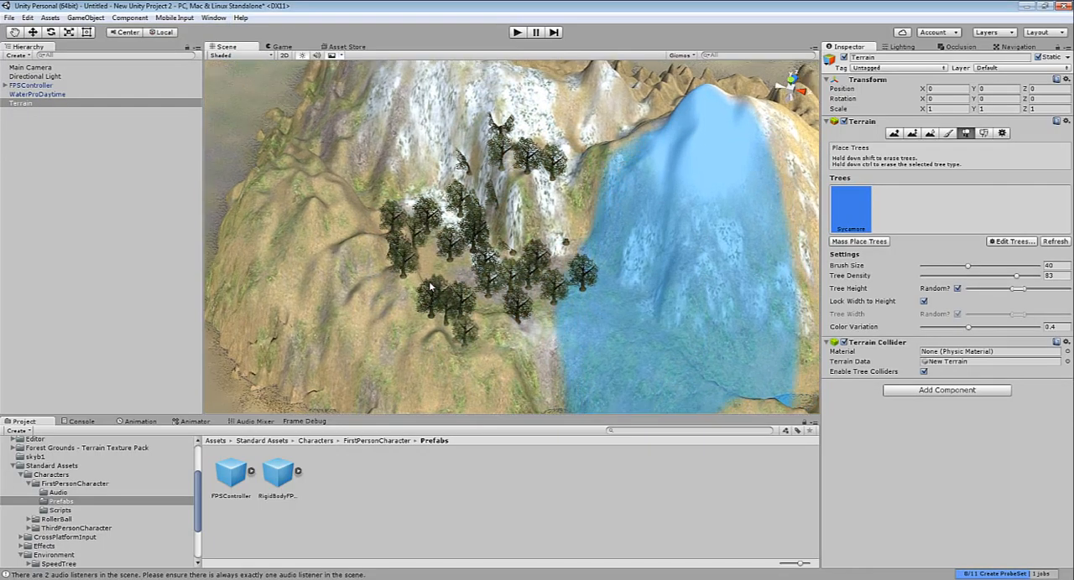
key("ctrl+z")
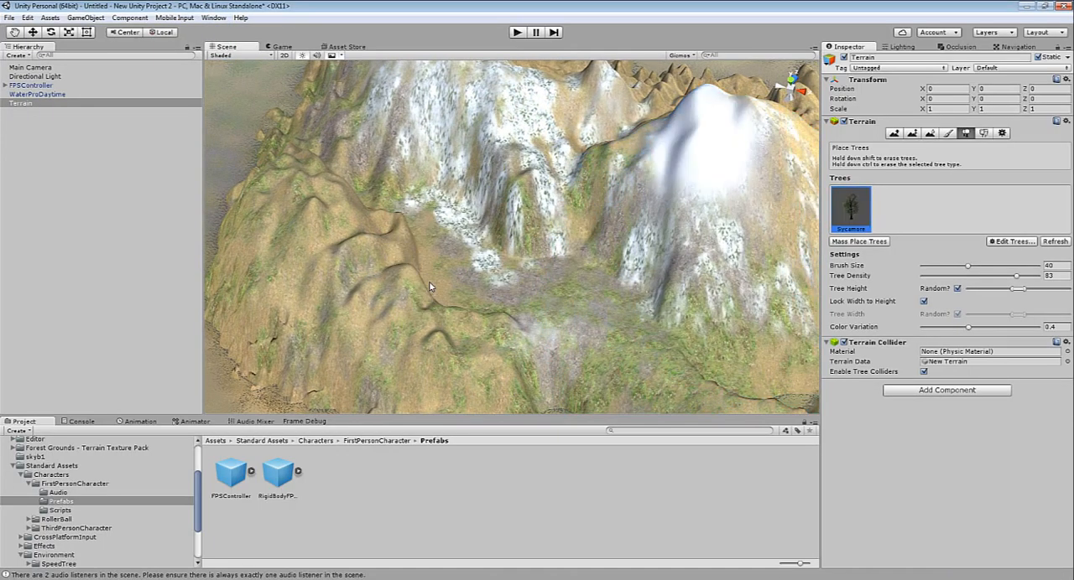
left_click_drag(968, 266, 935, 266)
left_click(615, 308)
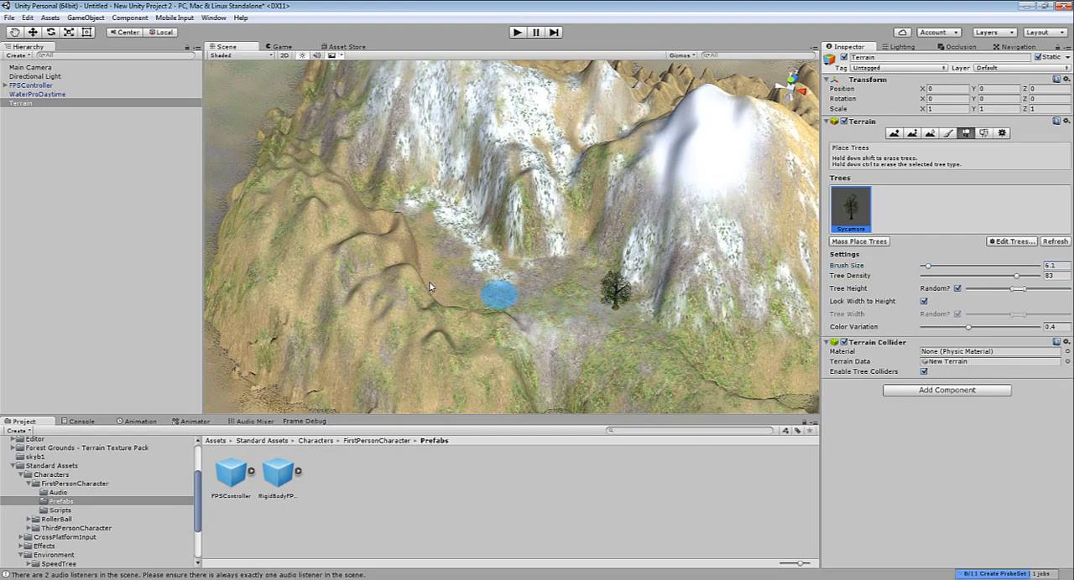
left_click(463, 277)
left_click(467, 314)
left_click(561, 267)
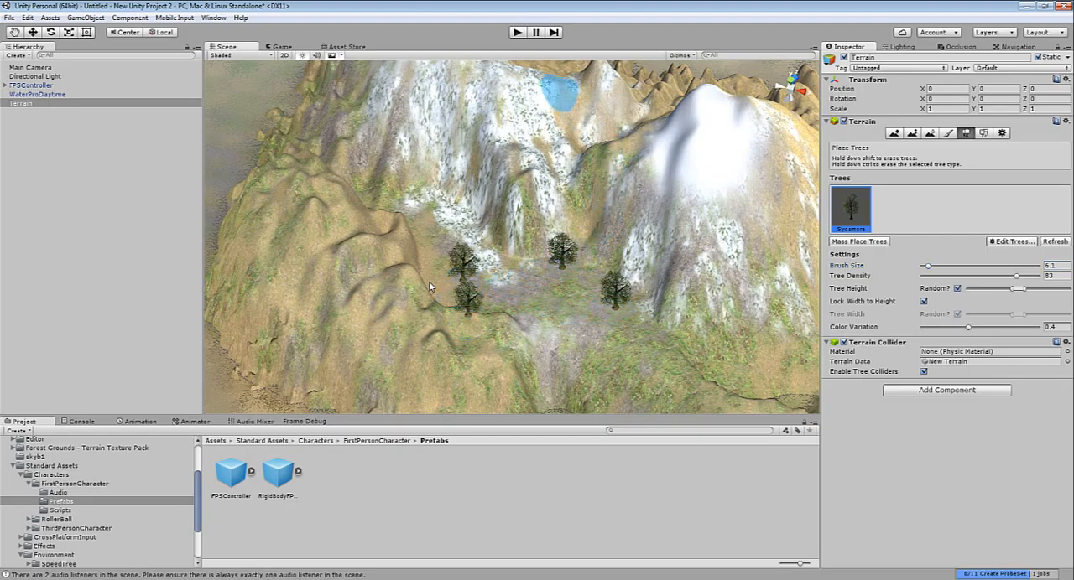
Run the scene, walk the character among the sycamores to inspect their trunks, foliage and shadows, and end the play test
left_click(517, 32)
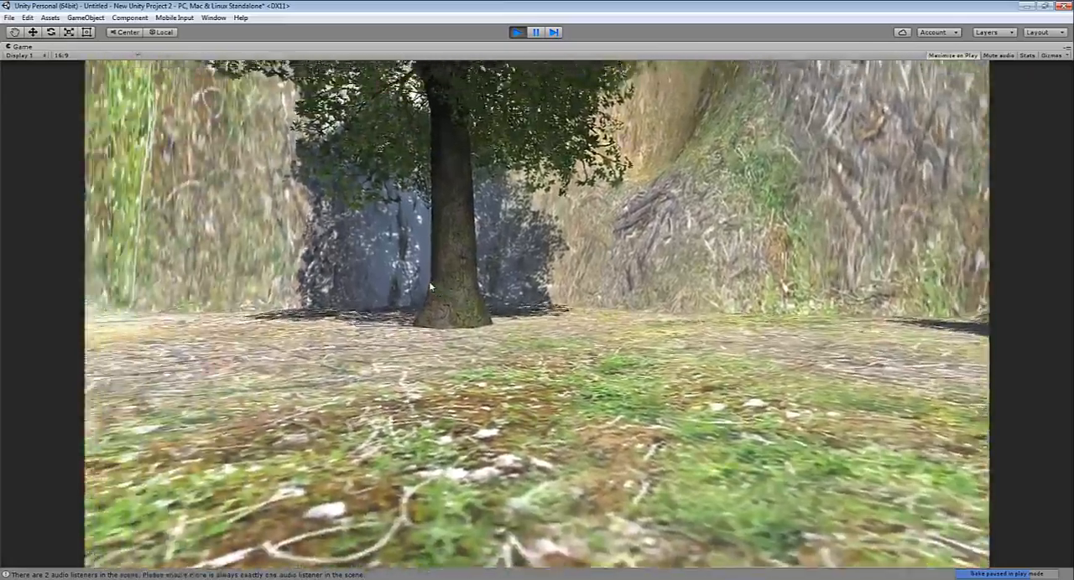
key("w")
key("w")
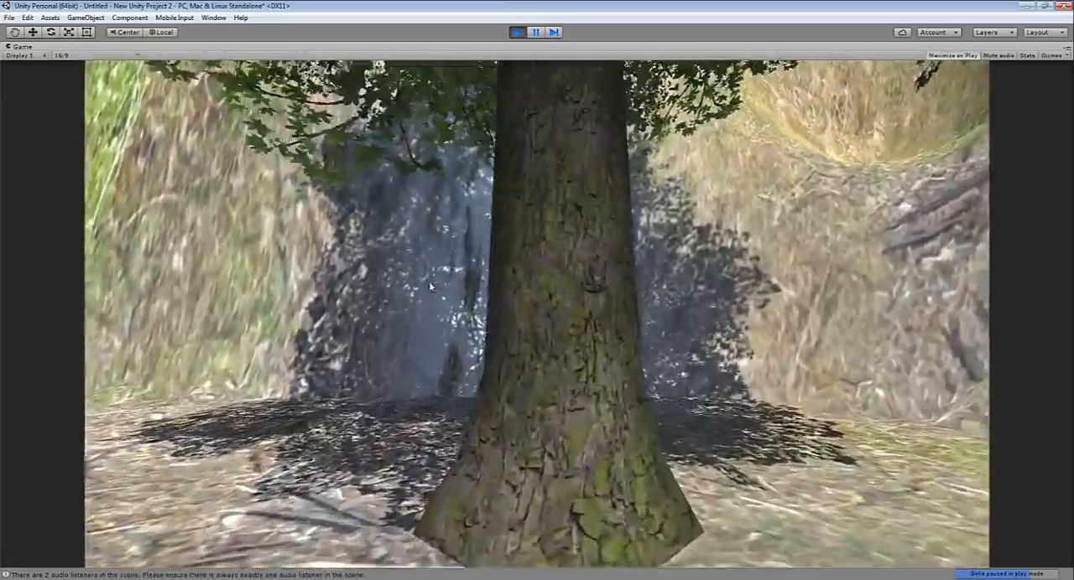
key("w")
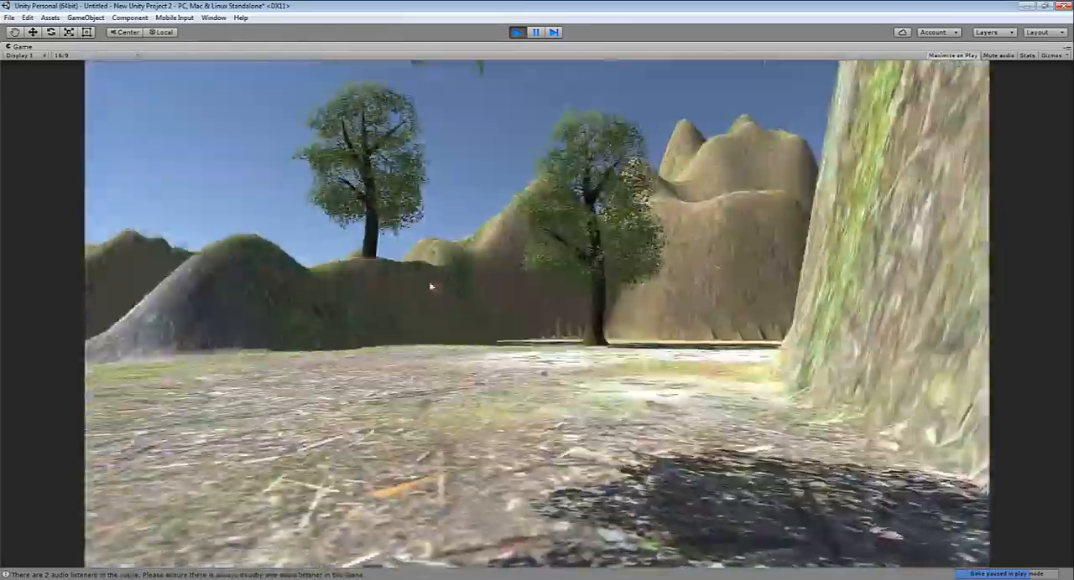
key("w")
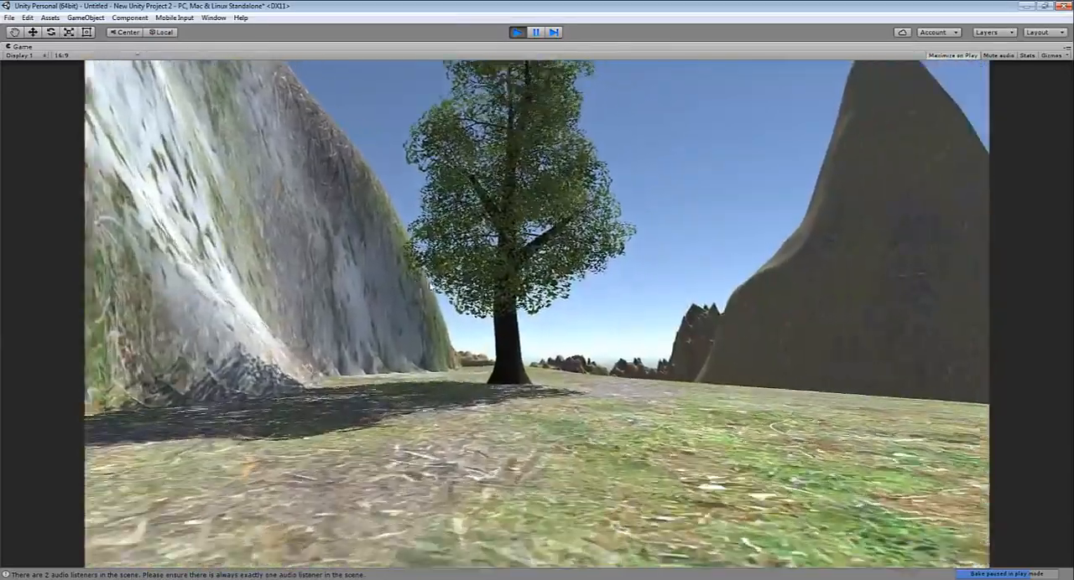
key("w")
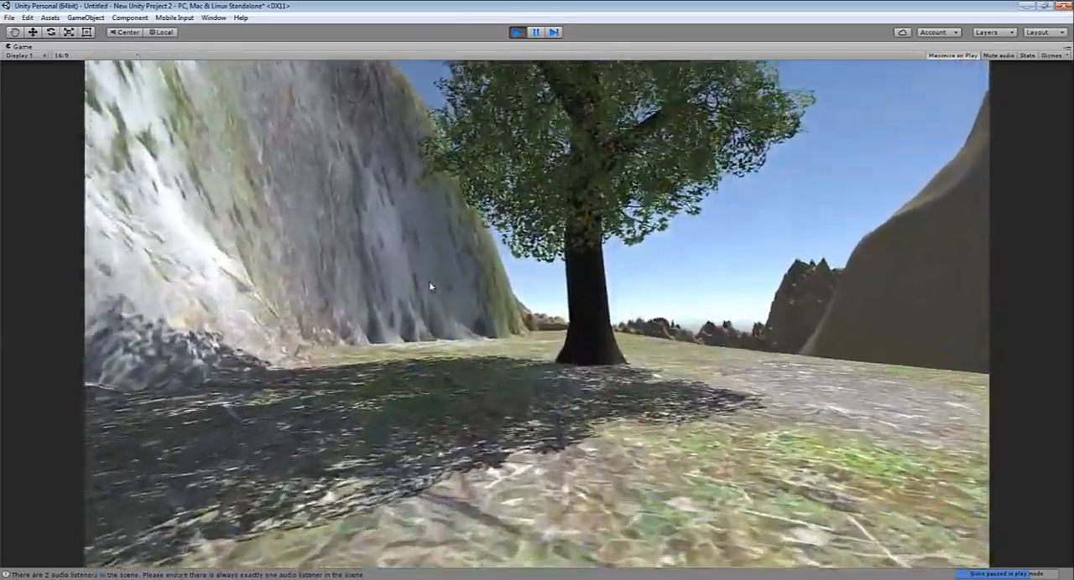
key("w")
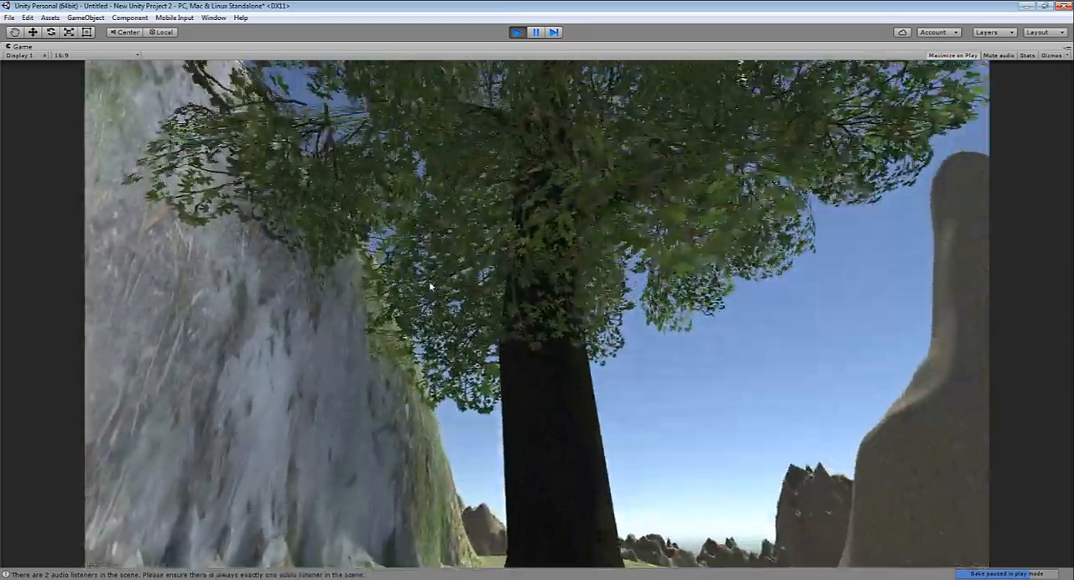
key("w")
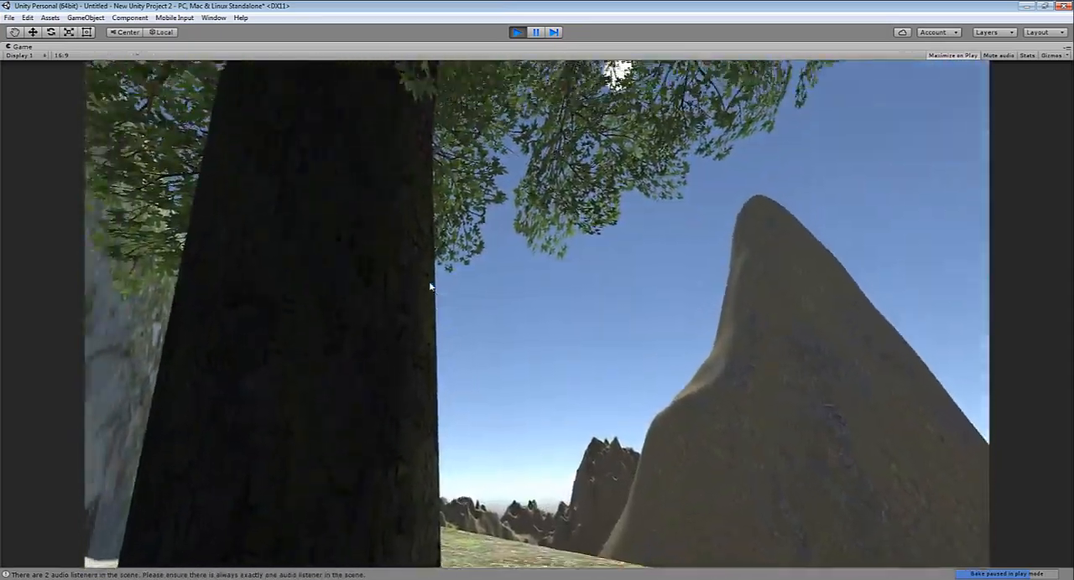
key("ctrl+p")
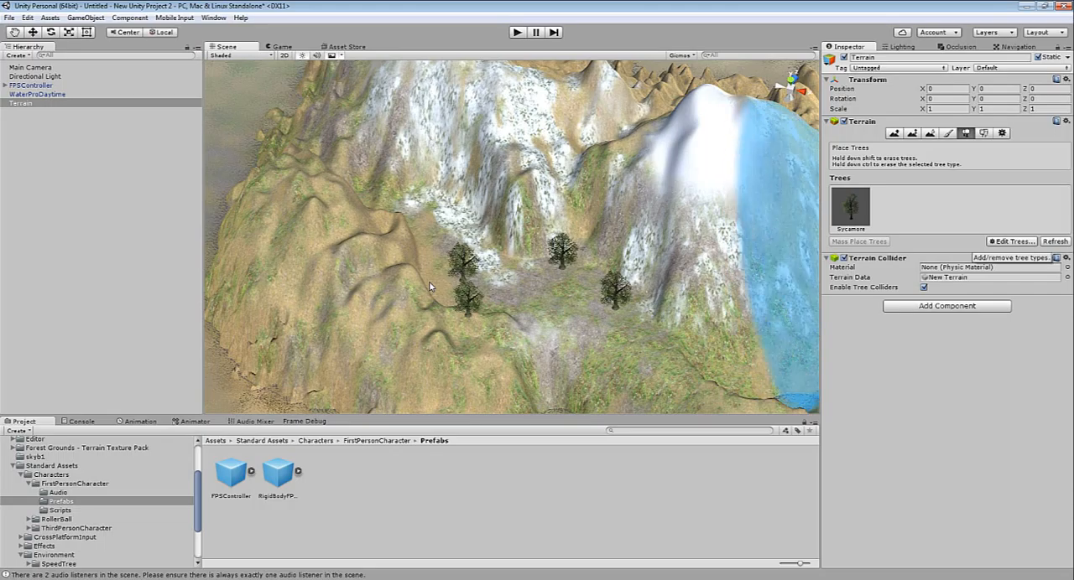
Add the Willow prefab to the terrain as a second tree type beside the sycamore
left_click(1011, 242)
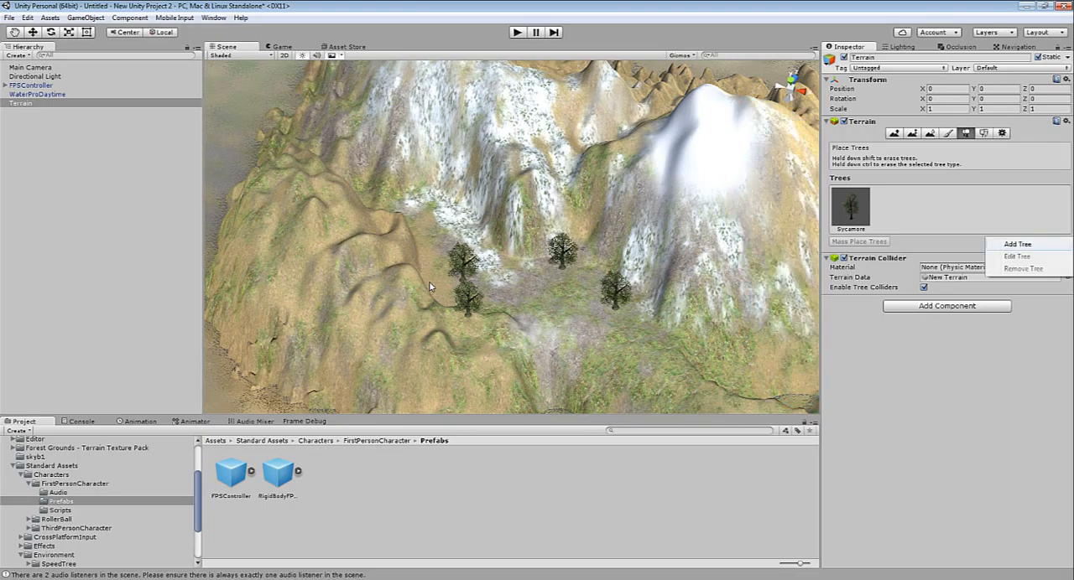
left_click(1015, 244)
left_click(223, 31)
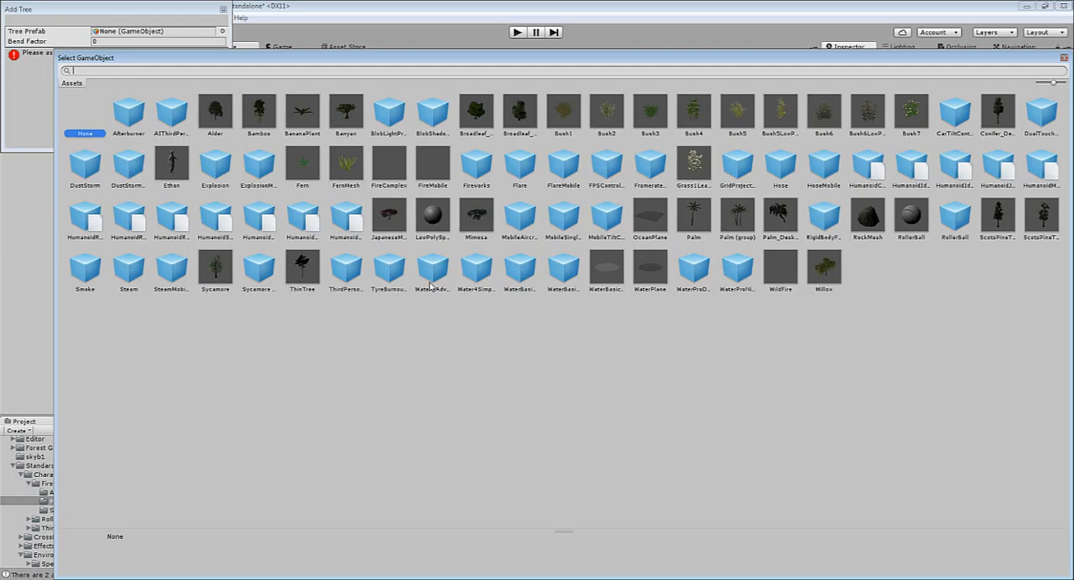
double_click(824, 268)
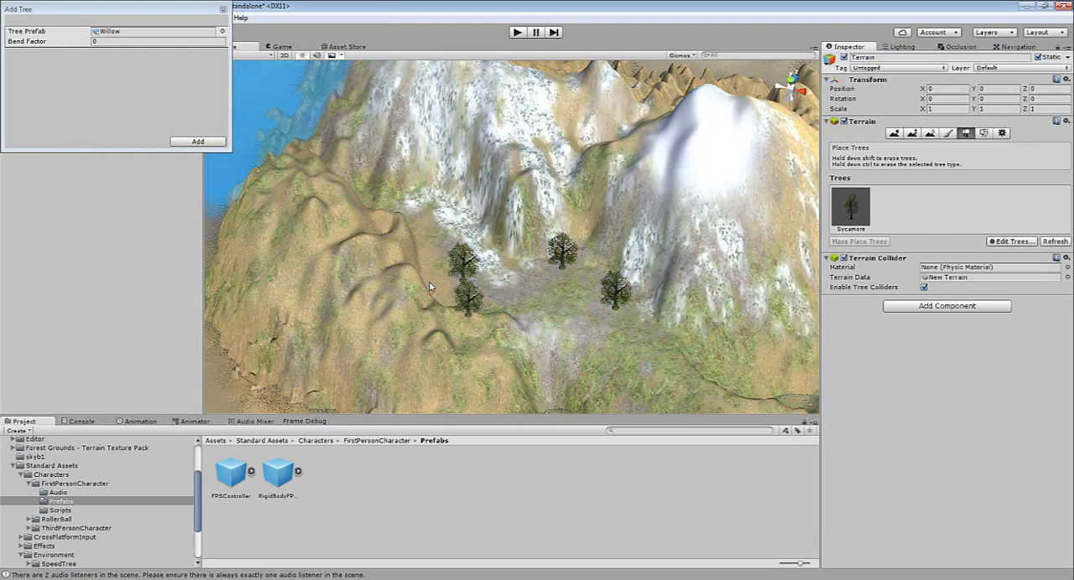
left_click(198, 142)
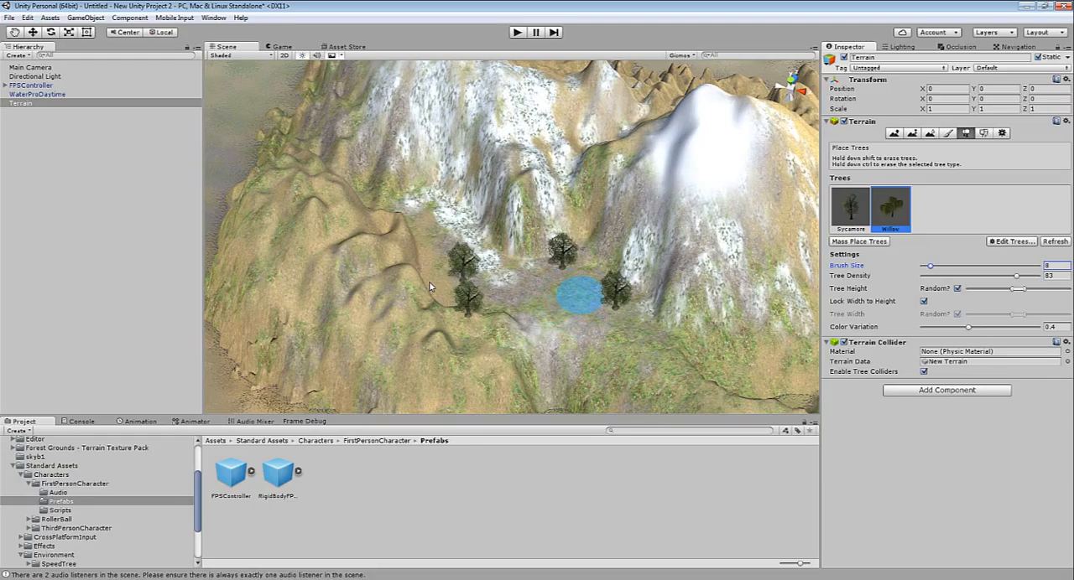
Plant willows at two spots on the plateau among the sycamores, using a tree brush size of 8
left_click(579, 295)
scroll(579, 333, "up", 3)
mouse_move(599, 334)
left_mouse_down("alt")
mouse_move(662, 235)
mouse_move(778, 215)
mouse_move(688, 249)
left_mouse_up("alt")
scroll(634, 265, "up", 4)
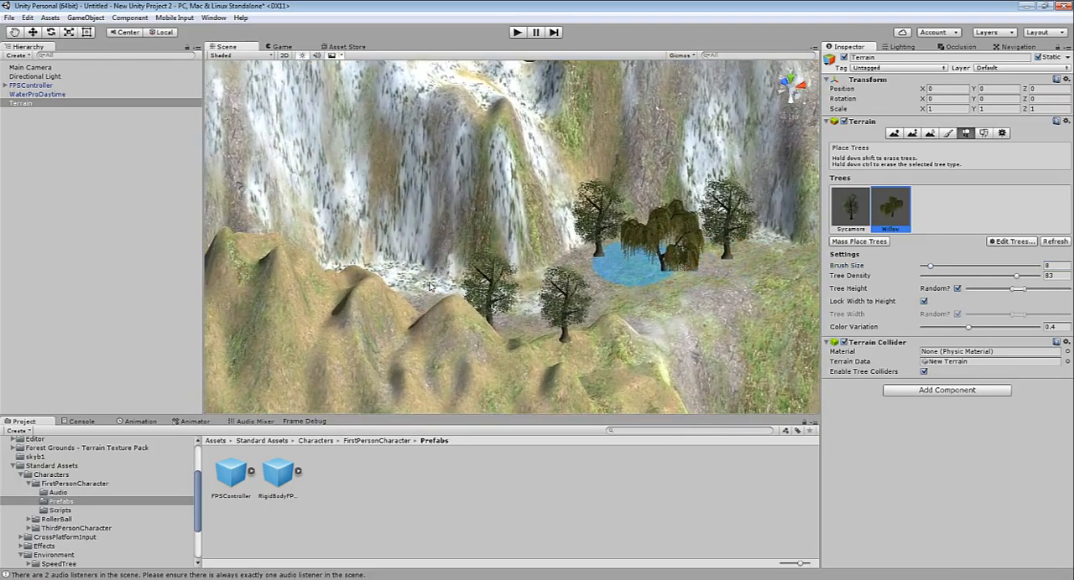
scroll(634, 264, "up", 2)
left_click(429, 287)
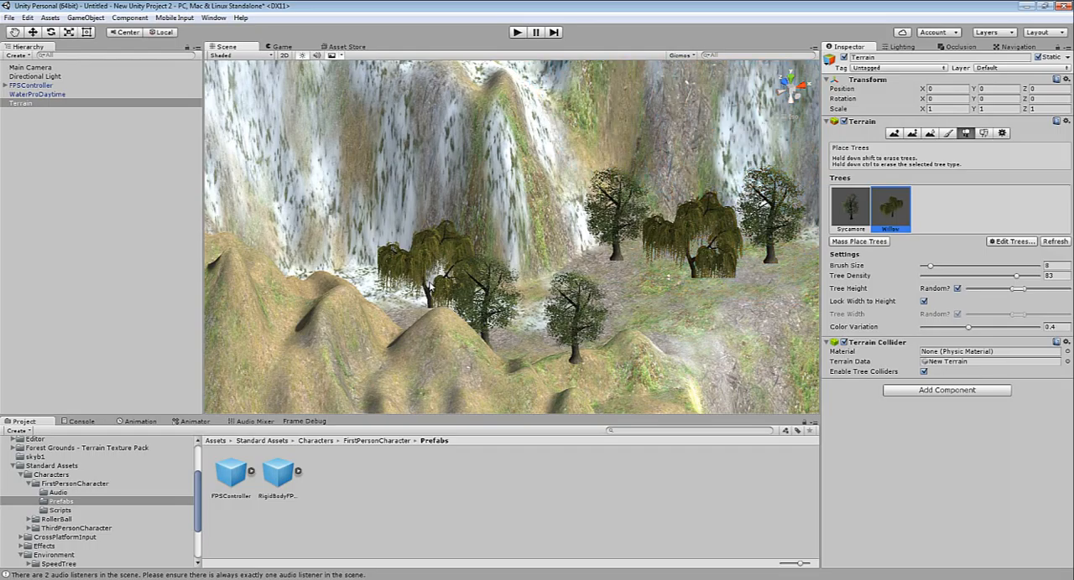
Add a grass detail to the terrain using the Grass texture, found by searching the textures for "gras"
left_click(983, 134)
left_click(1009, 259)
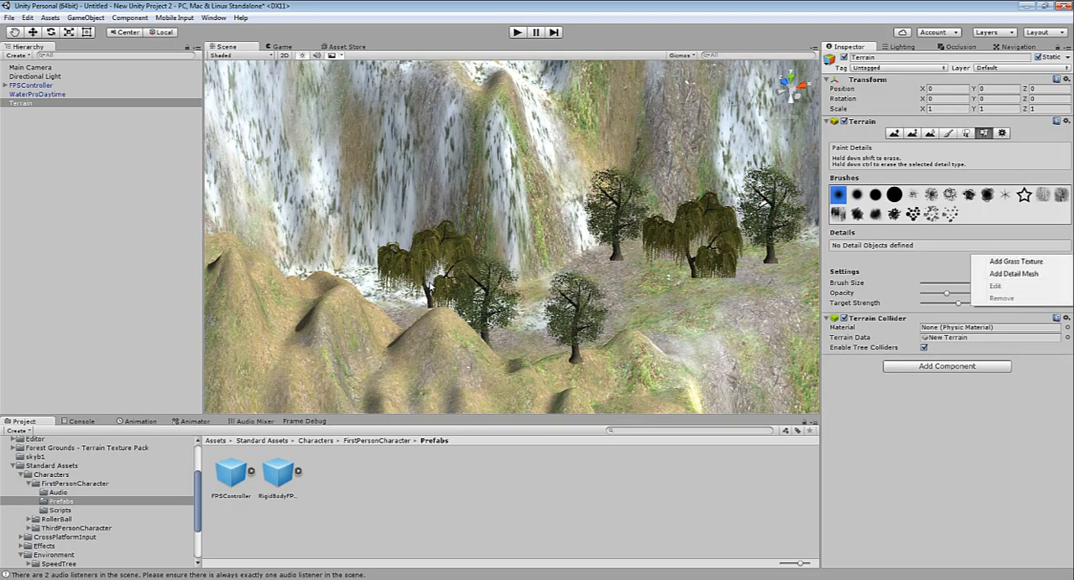
left_click(1015, 262)
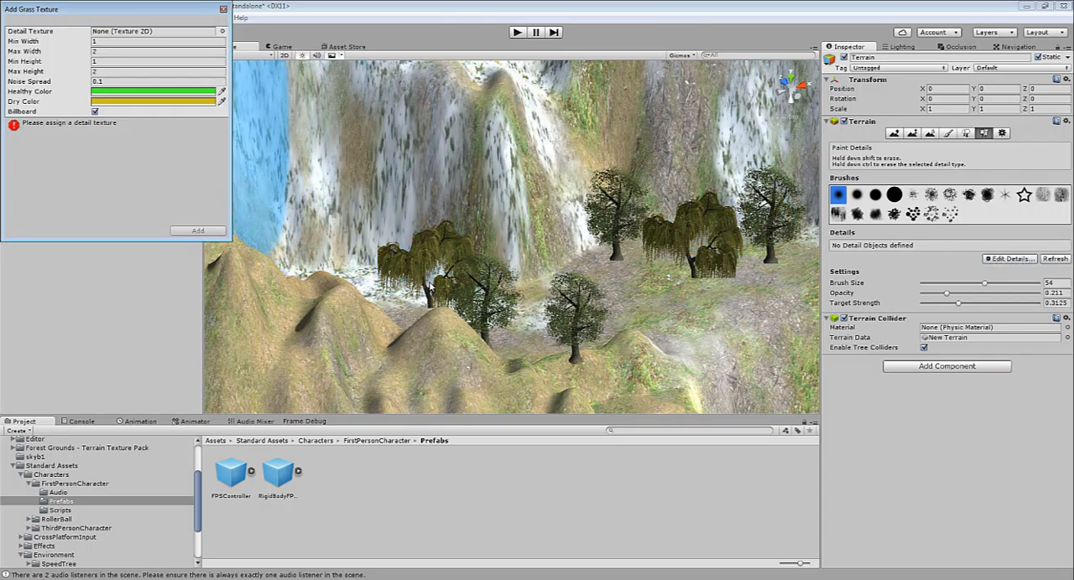
left_click(223, 31)
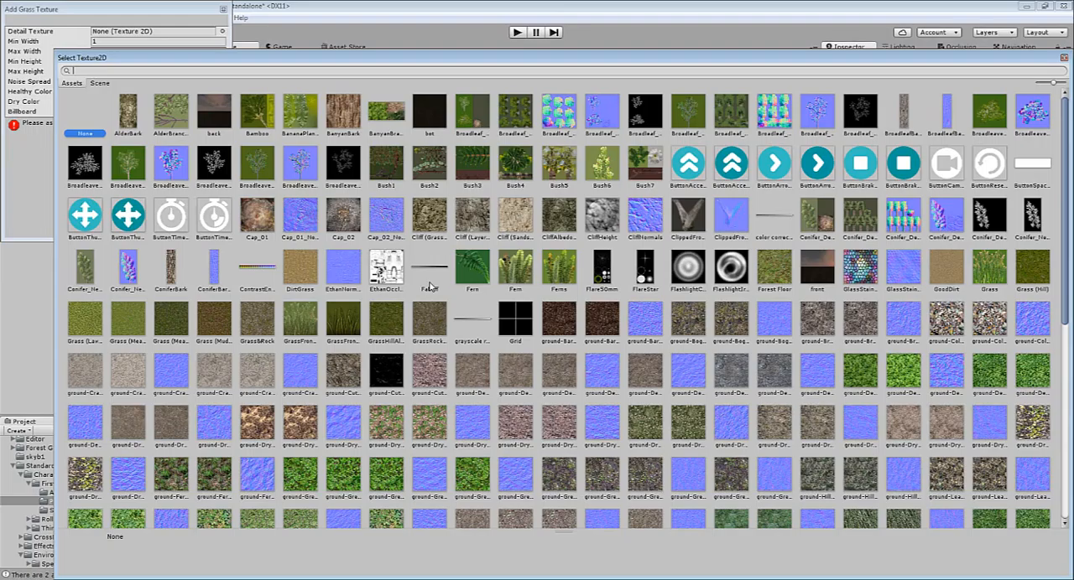
scroll(430, 287, "down", 10)
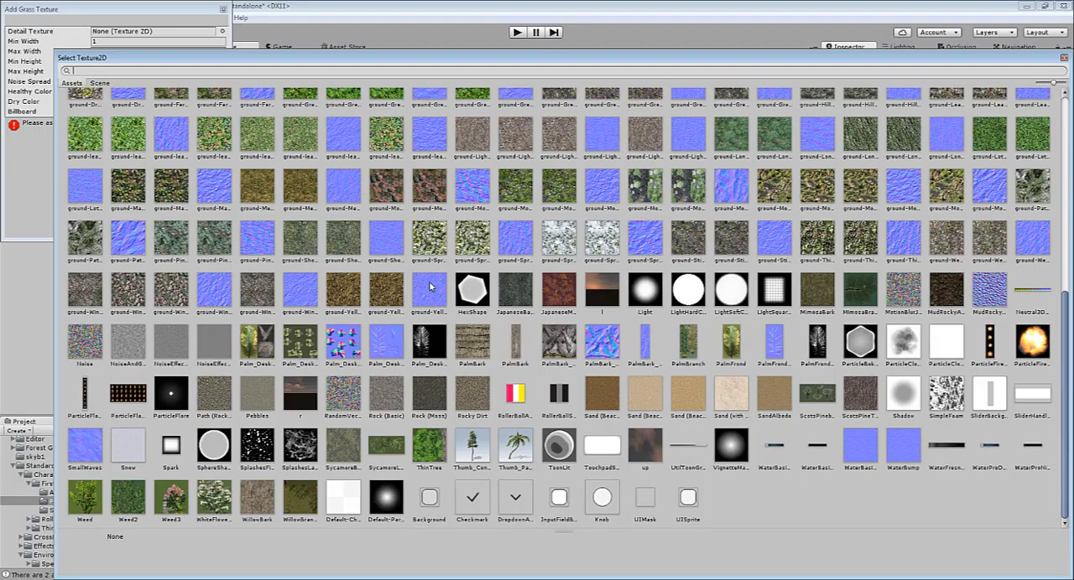
scroll(430, 287, "up", 10)
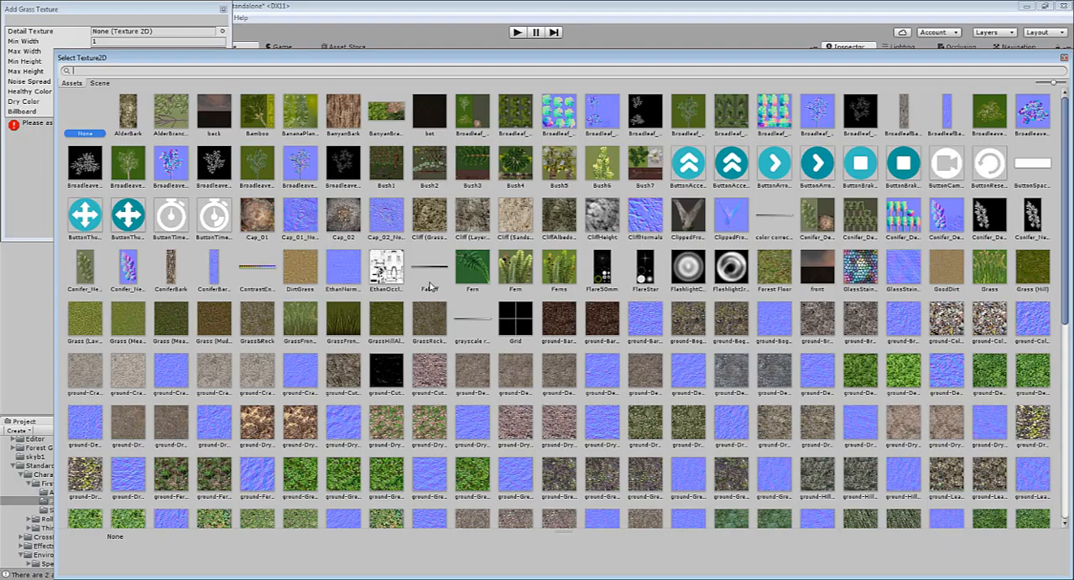
type("gras")
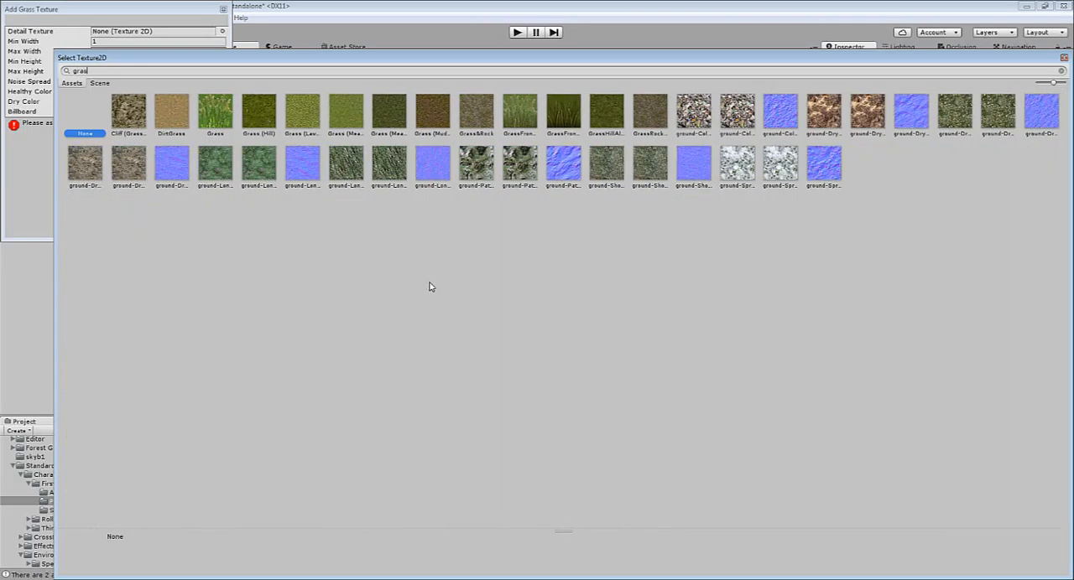
double_click(214, 111)
left_click(201, 229)
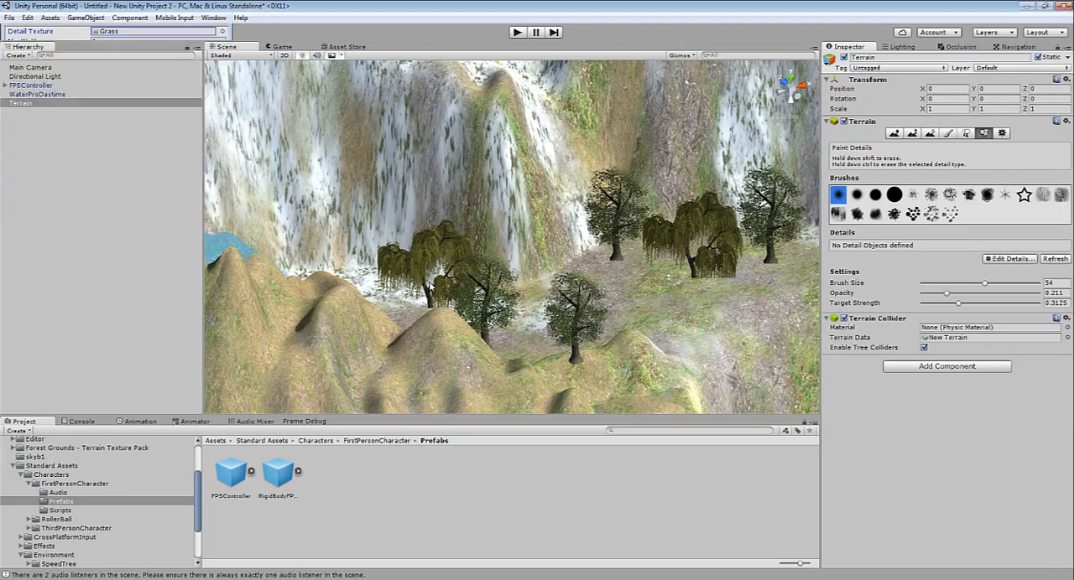
Paint patches of grass on the plateau around the willow and sycamores with brush size 54 and opacity 0.211
scroll(718, 291, "up", 2)
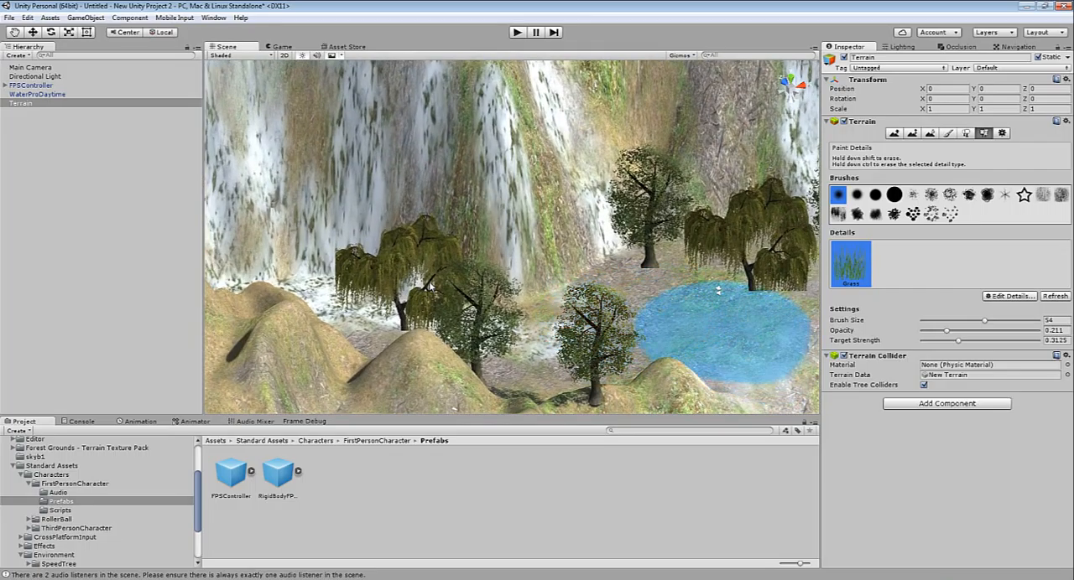
scroll(722, 327, "up", 4)
middle_click_drag(722, 327, 172, 209)
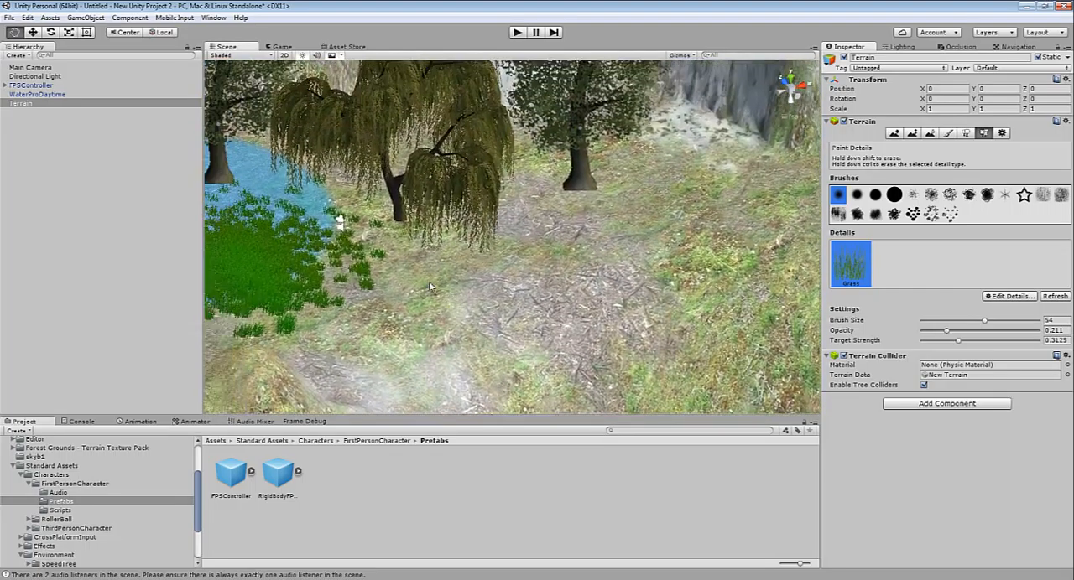
middle_click_drag(283, 250, 429, 286)
scroll(430, 286, "down", 6)
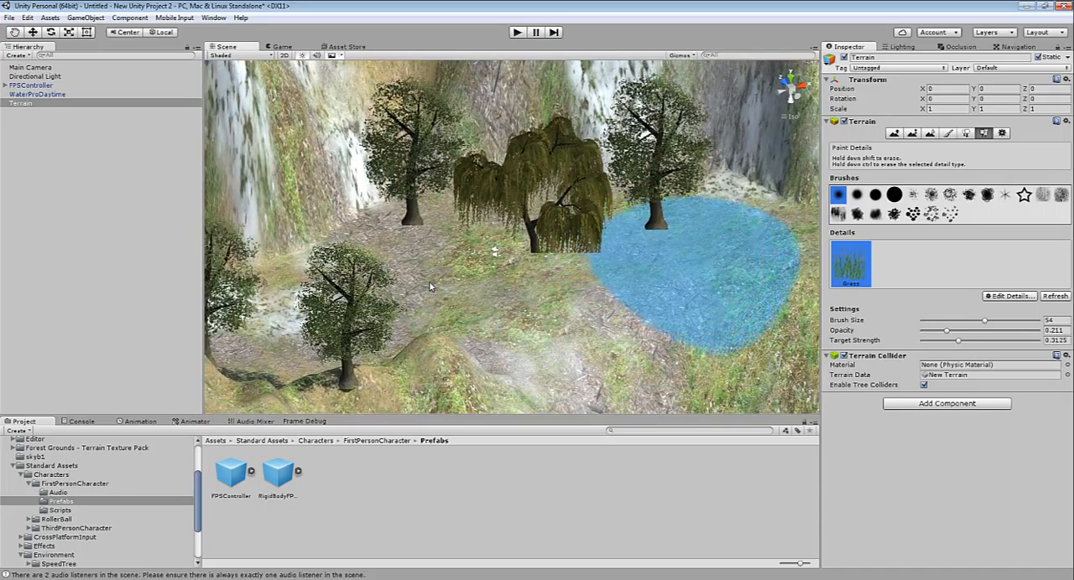
scroll(429, 286, "up", 8)
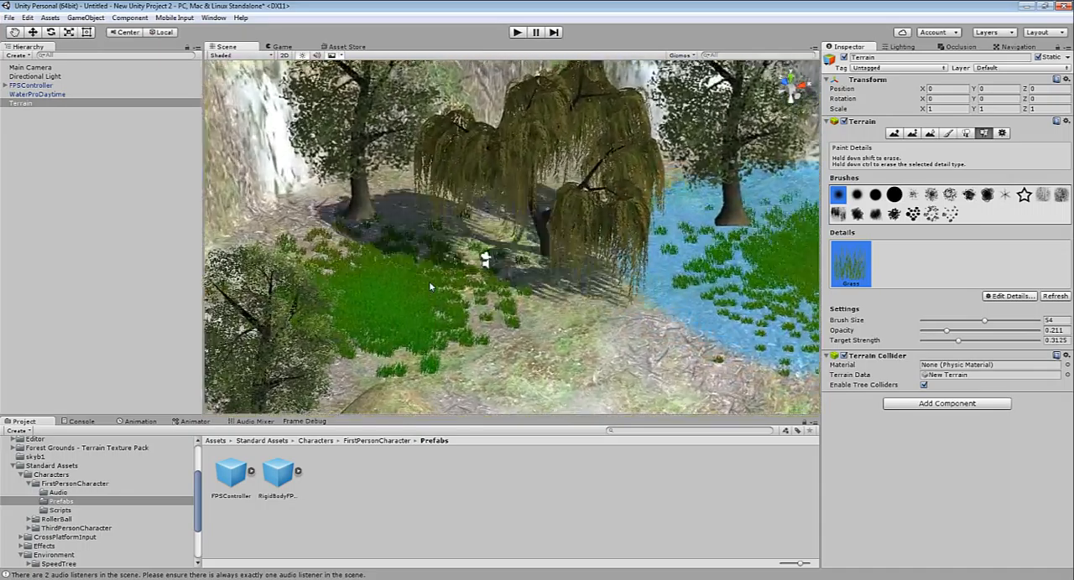
Run the scene, walk the character through the grass and past the willow to inspect them, and end the play test
key("ctrl+p")
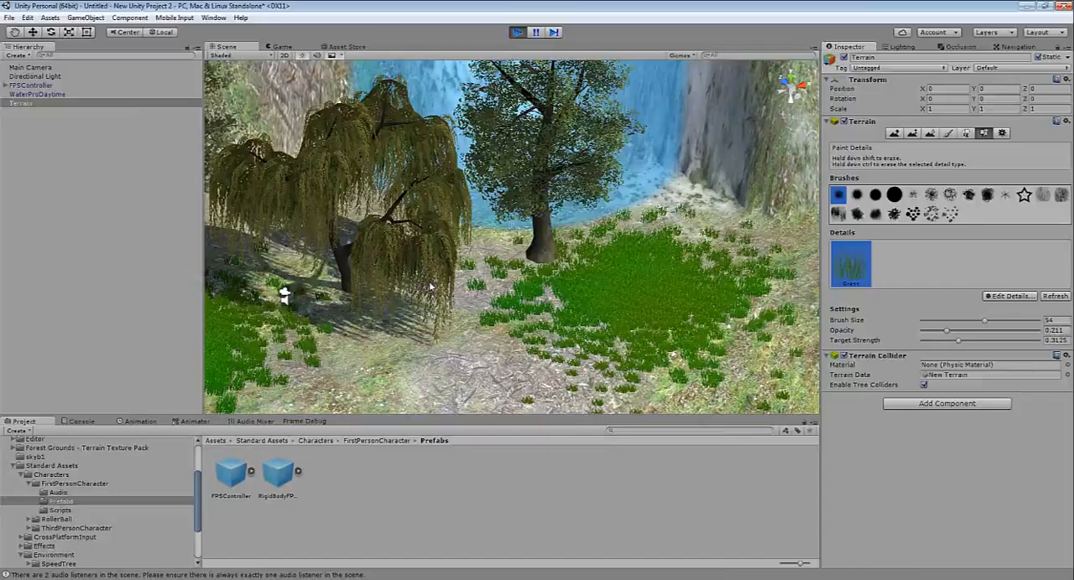
key("w")
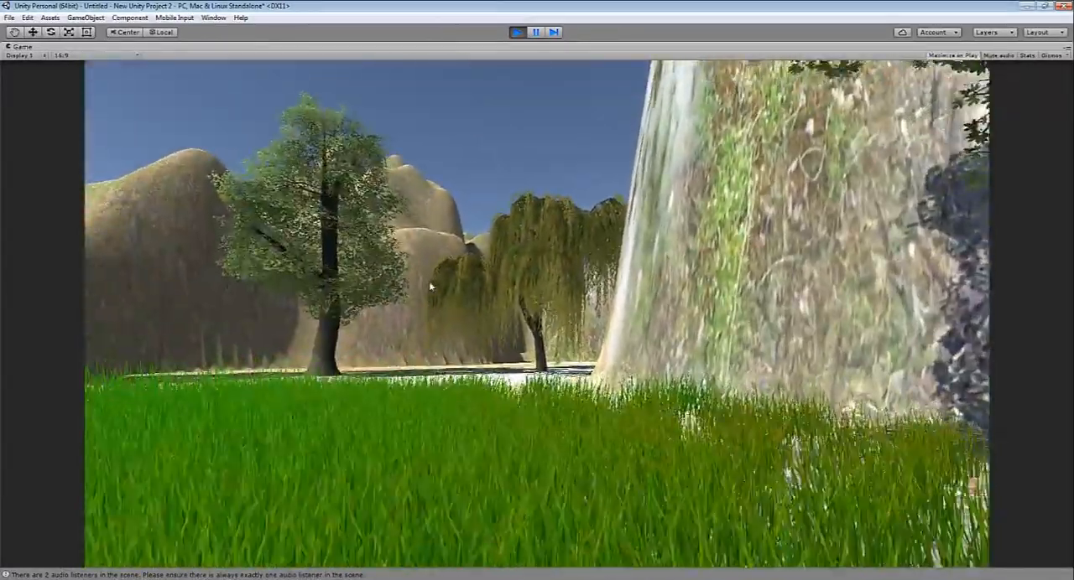
key("w")
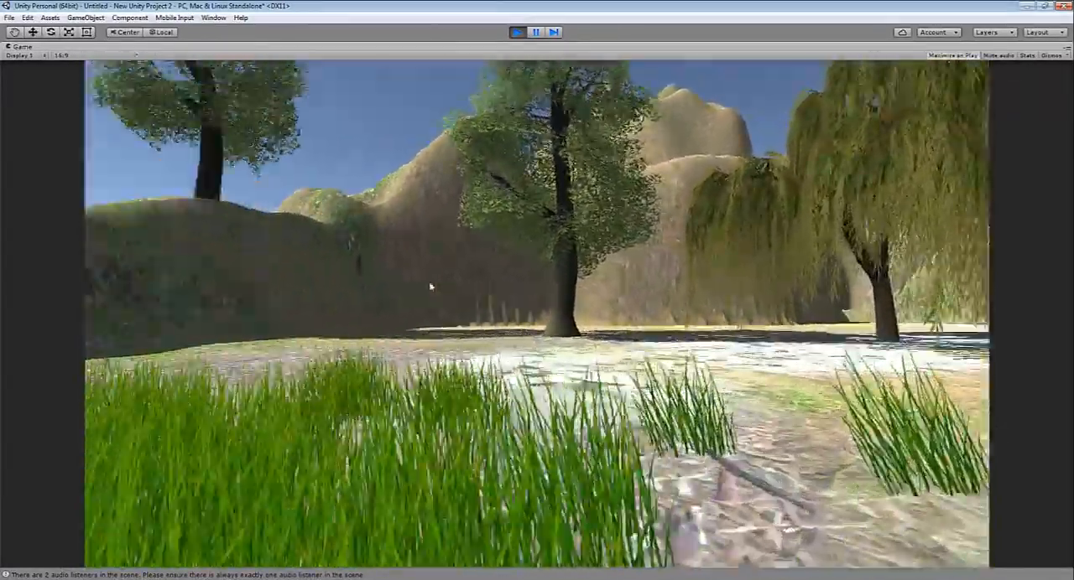
key("w")
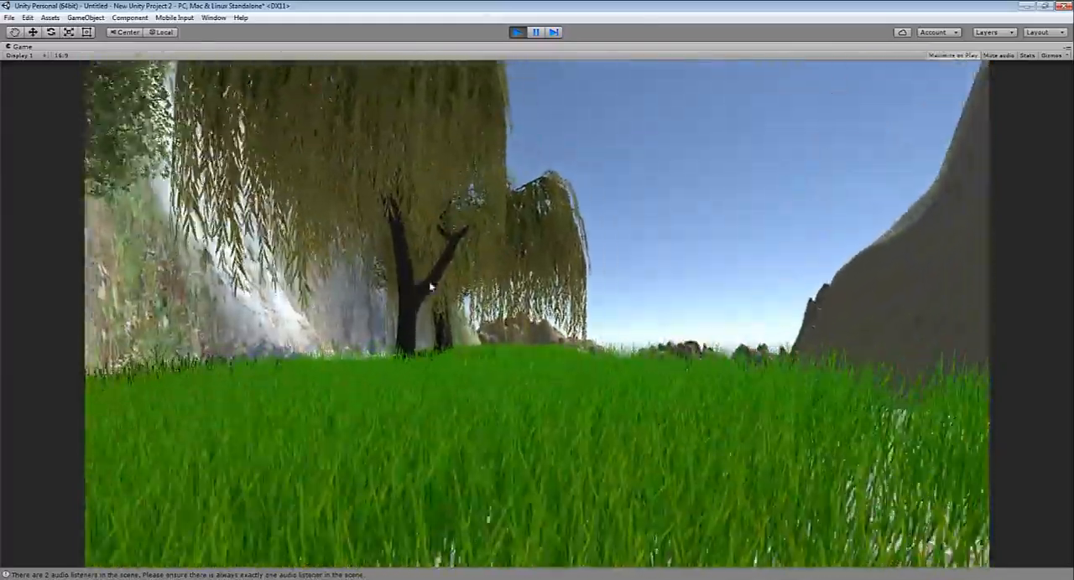
key("w")
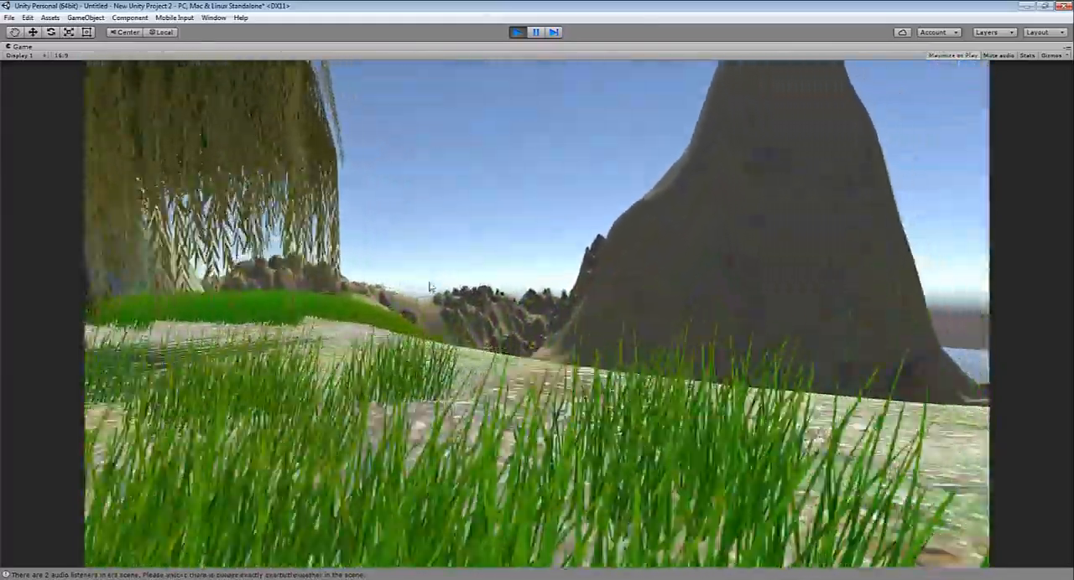
key("w")
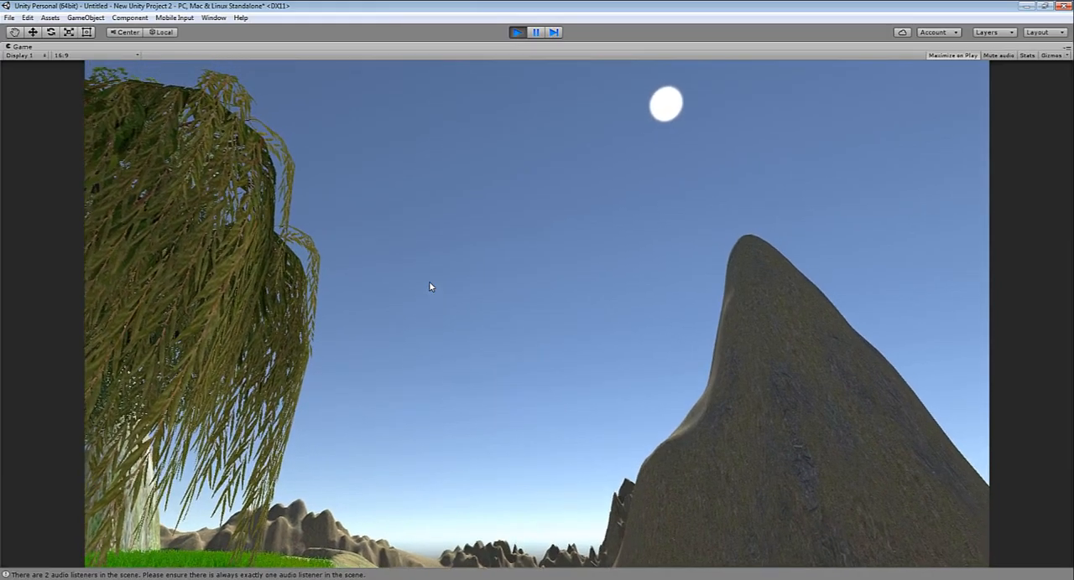
key("ctrl+p")
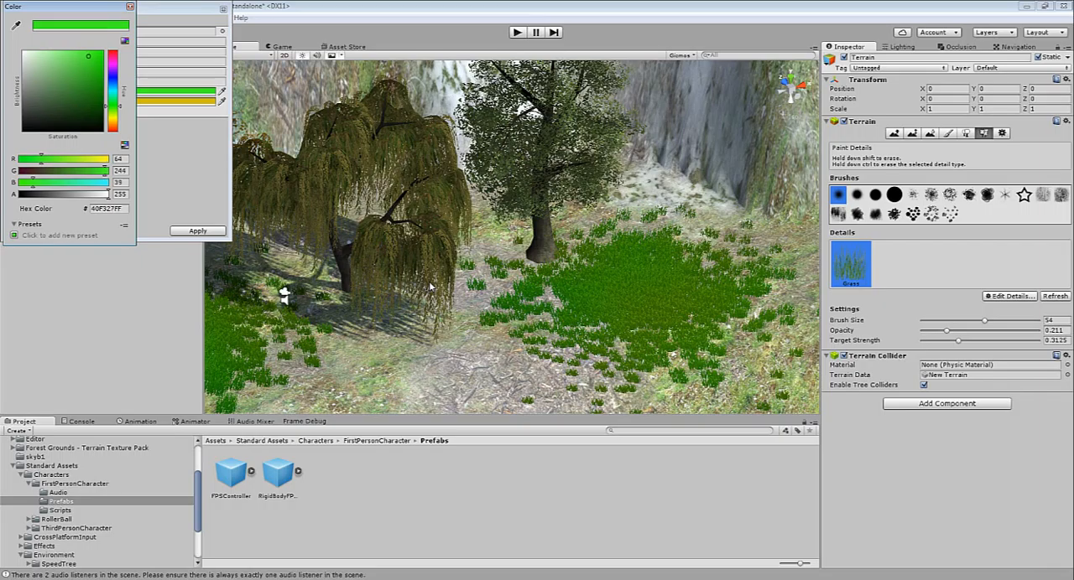
Set the grass detail's healthy color to a darker green (RGB 43, 144, 29) and its max width to 1
left_click_drag(88, 57, 86, 85)
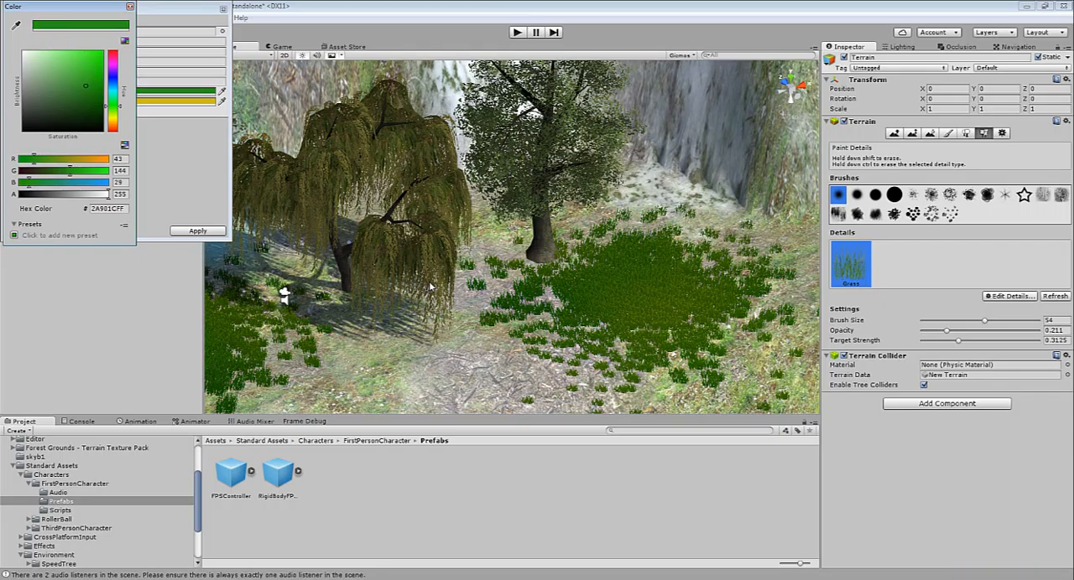
left_click(197, 230)
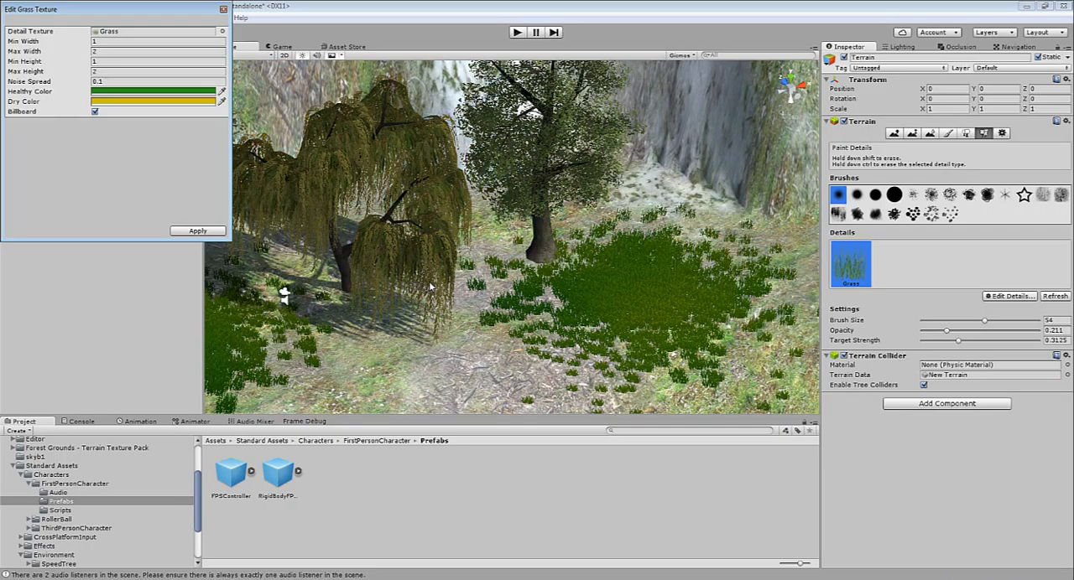
left_click(126, 52)
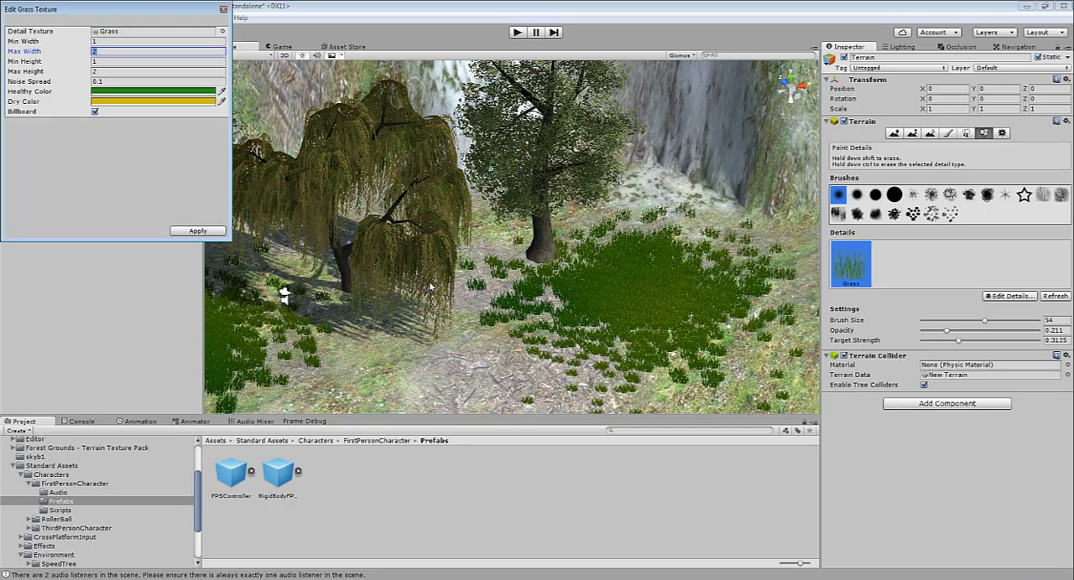
type("1")
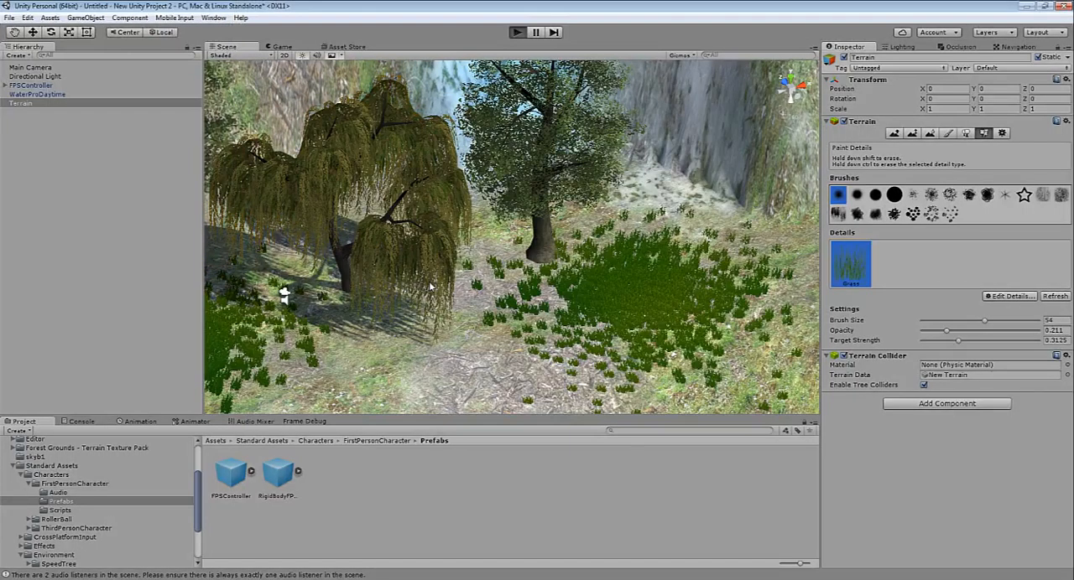
Run the scene, walk the character through the recolored grass to the plateau's edge, and end the play test
key("ctrl+p")
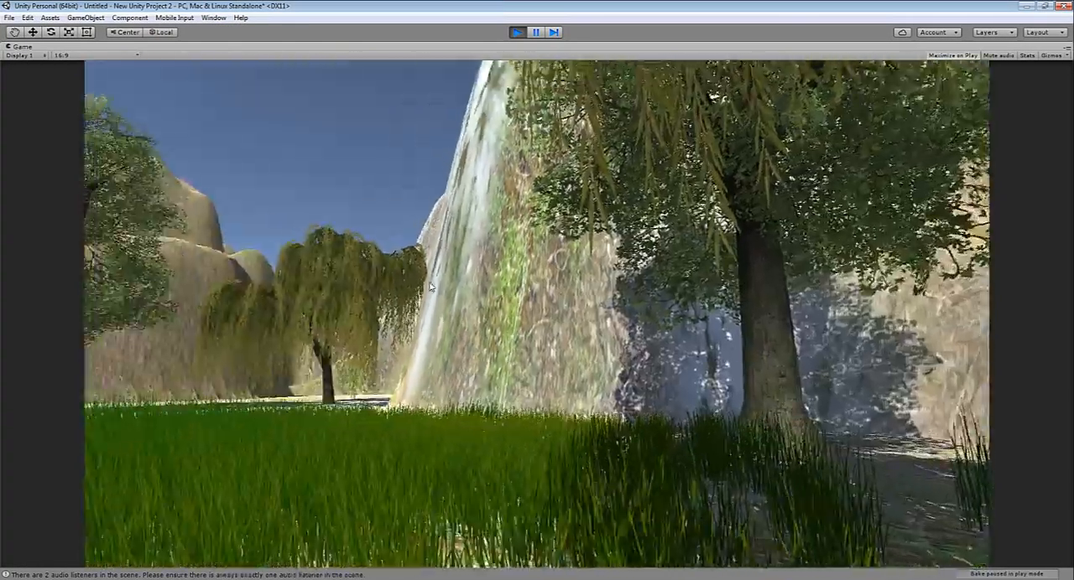
key("w")
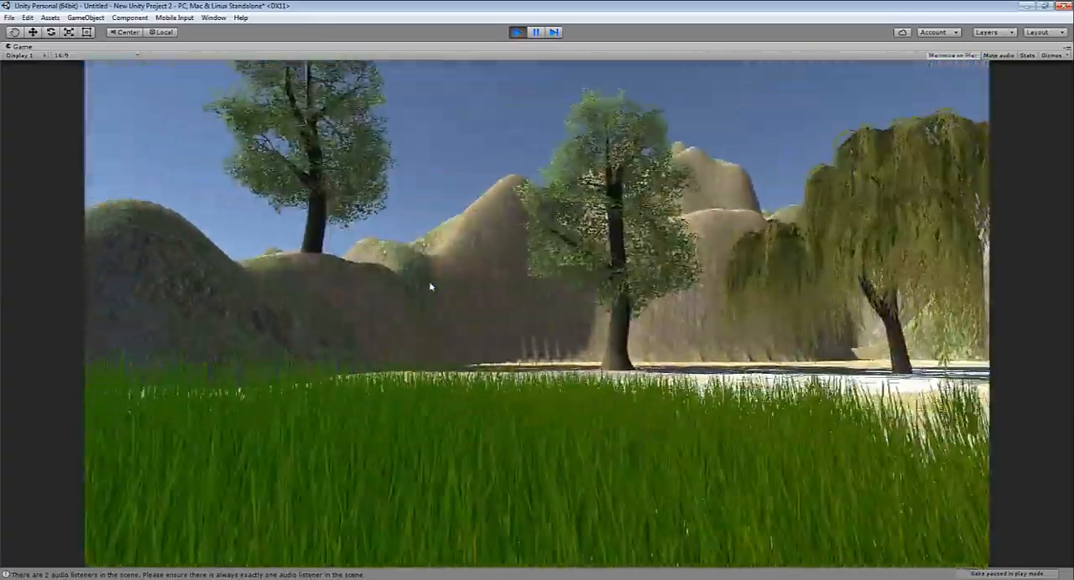
key("w")
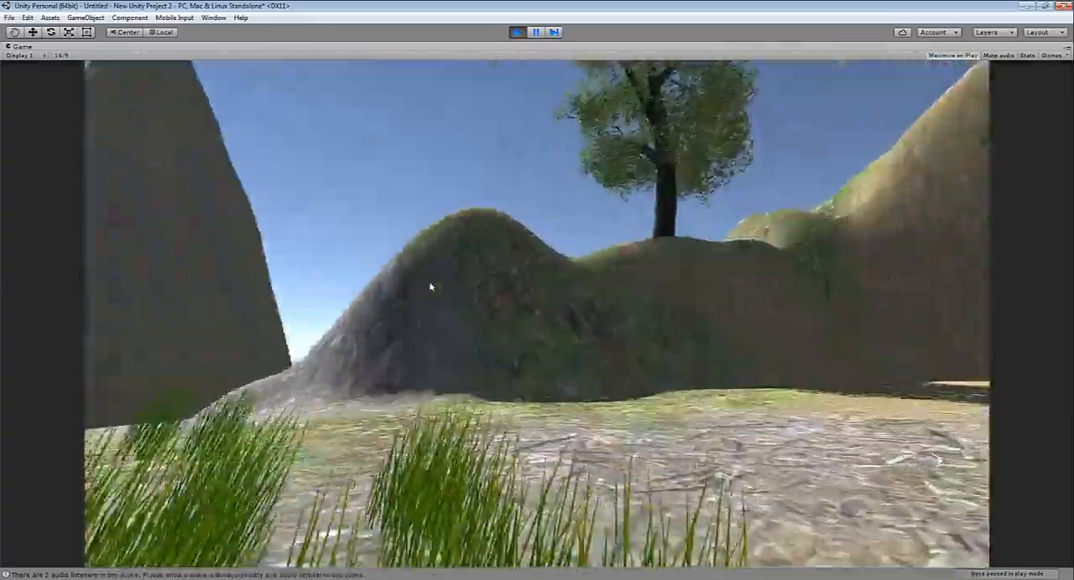
key("w")
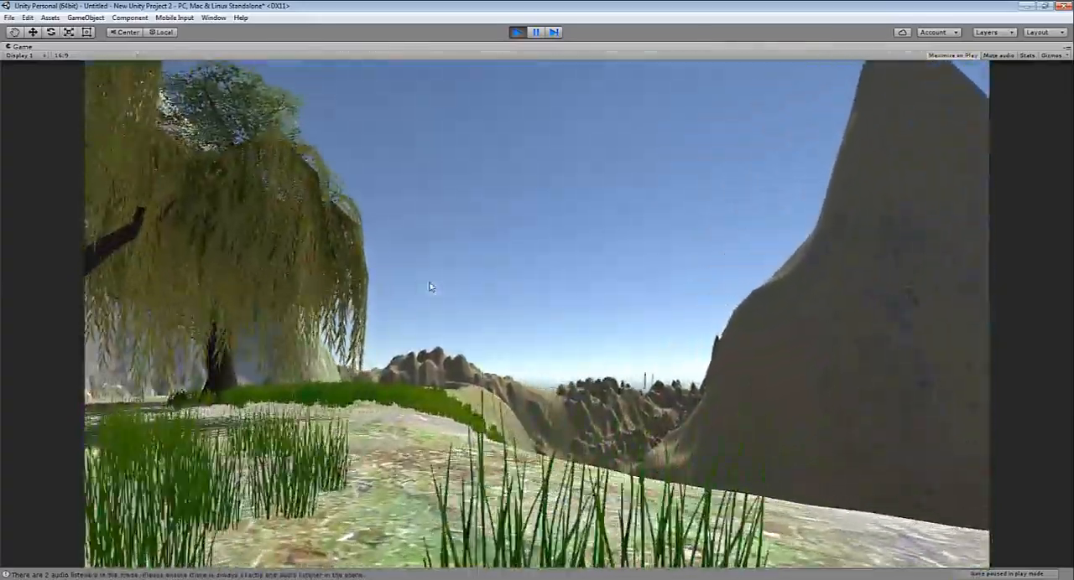
key("w")
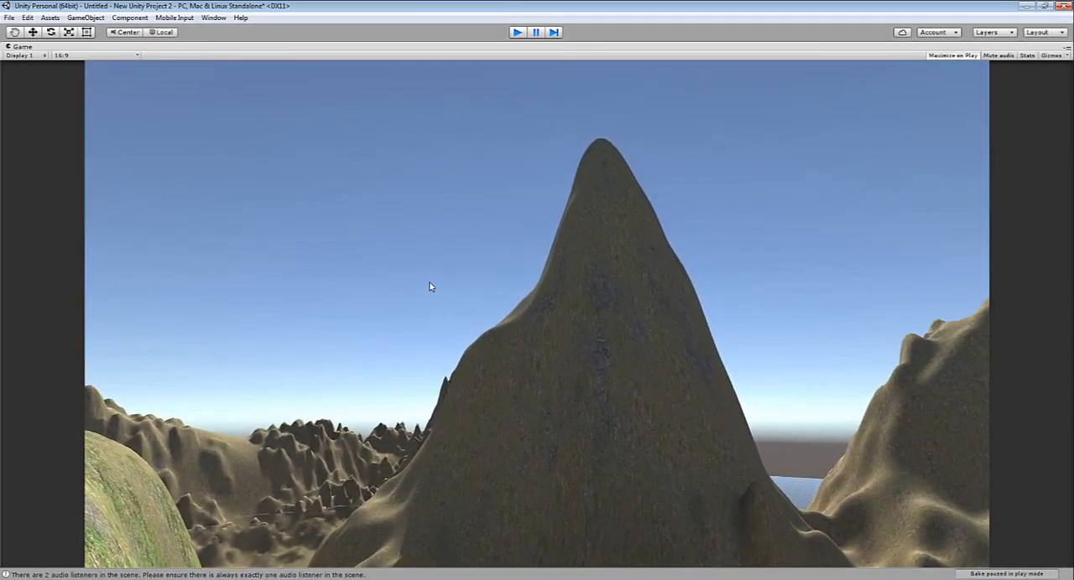
key("ctrl+p")
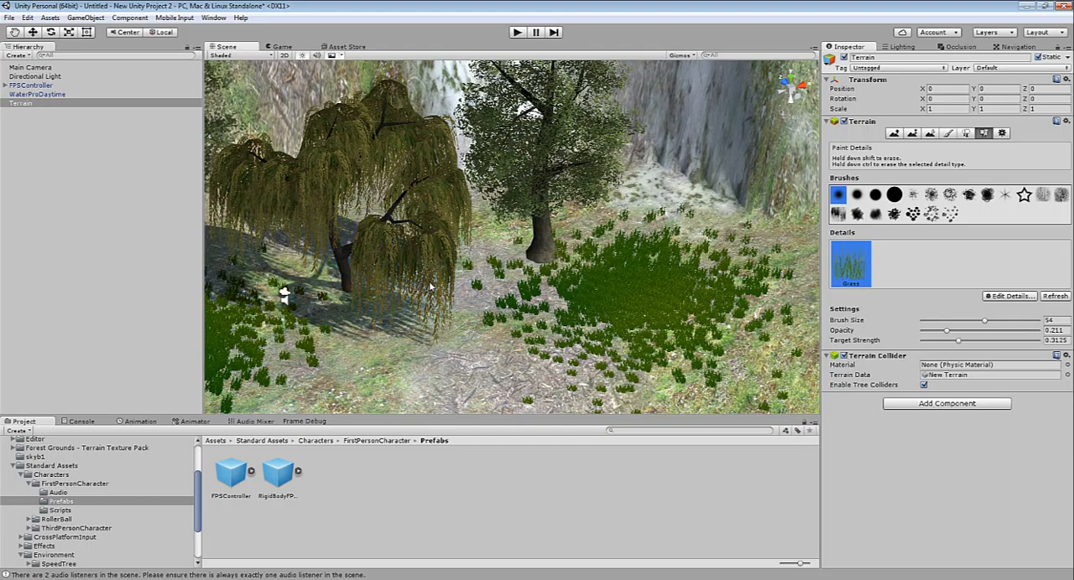
Switch to Chrome and download a house model as House.skp from the 3D Warehouse search results for "house"
mouse_move(154, 579)
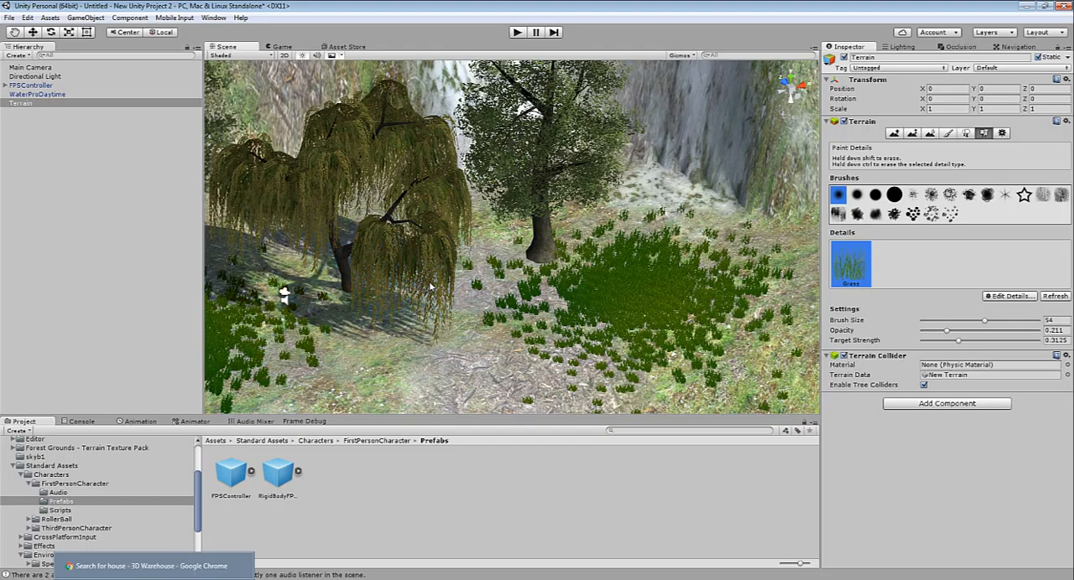
left_click(154, 577)
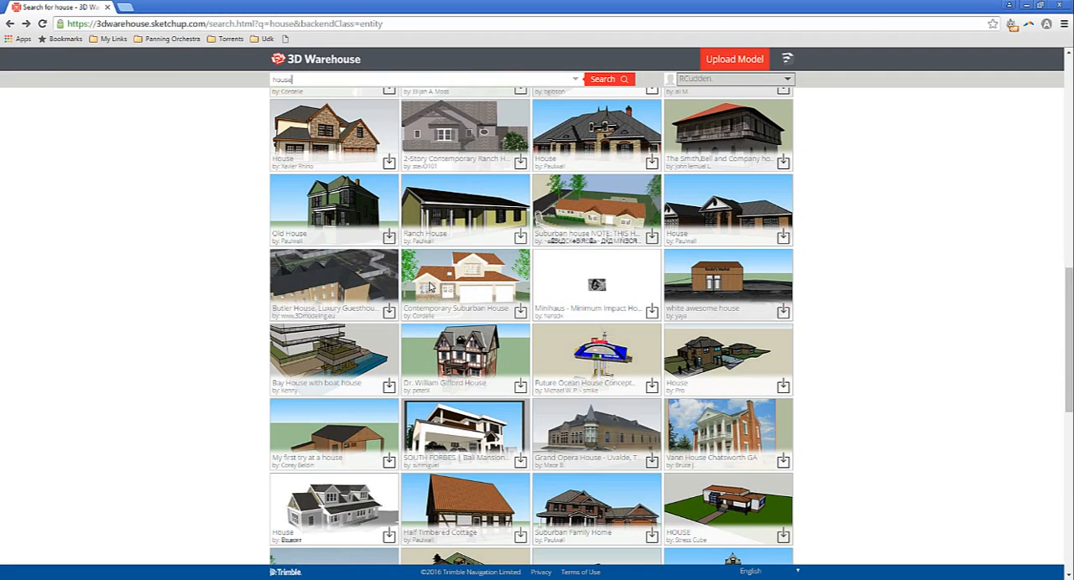
scroll(430, 287, "up", 3)
scroll(429, 287, "up", 8)
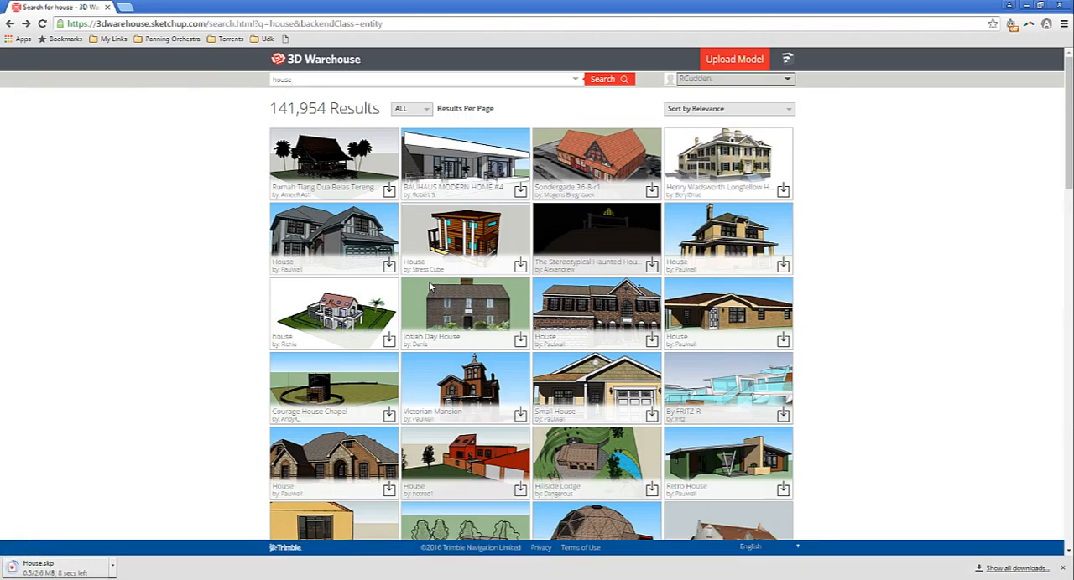
Import the House+design SketchUp model from the Downloads folder into the Unity project's Assets folder
left_click(111, 568)
left_click(150, 531)
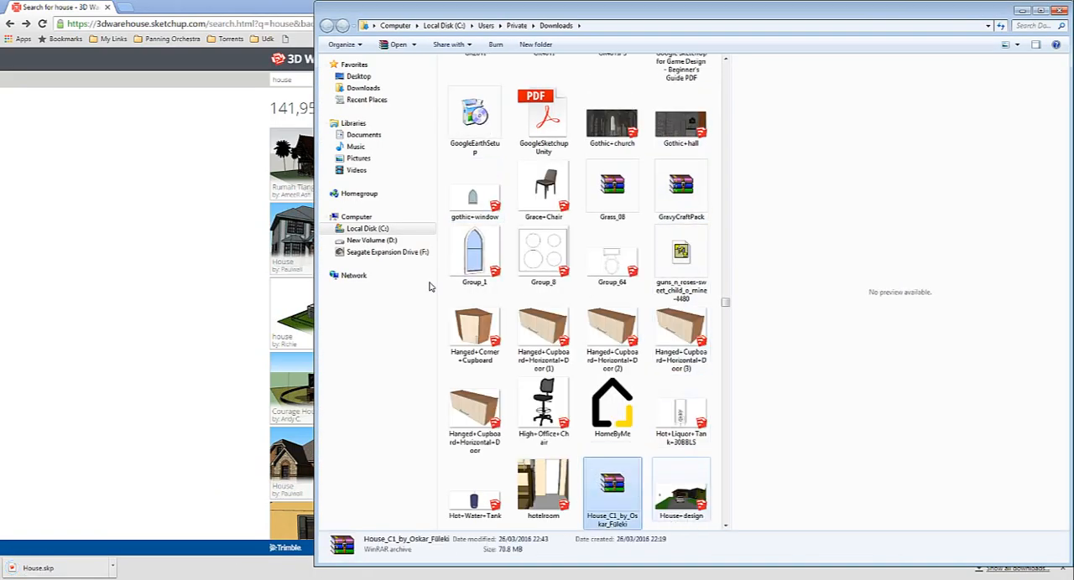
key("Right")
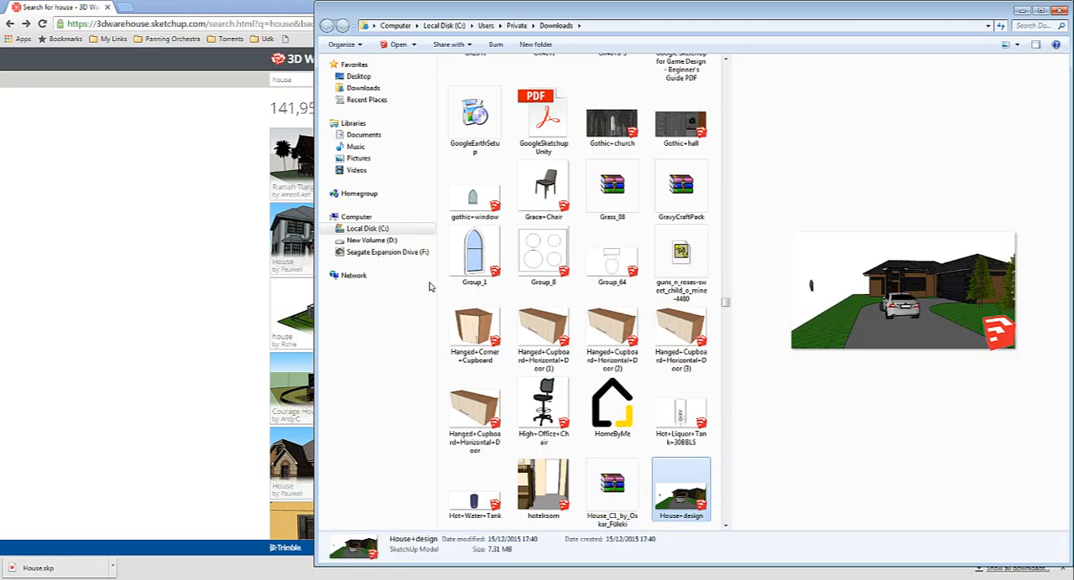
left_click_drag(681, 495, 54, 578)
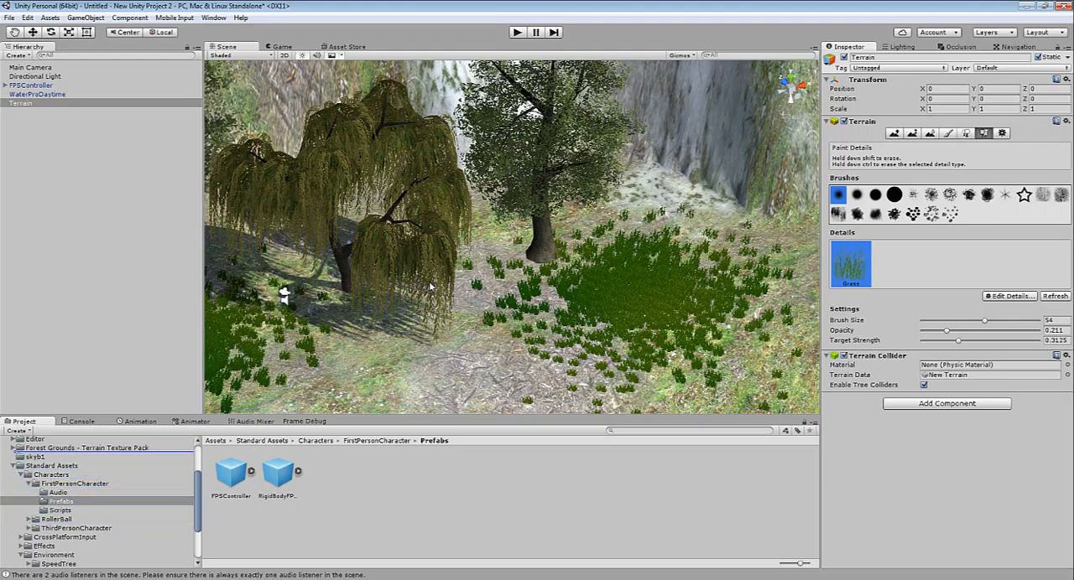
left_click_drag(54, 470, 54, 494)
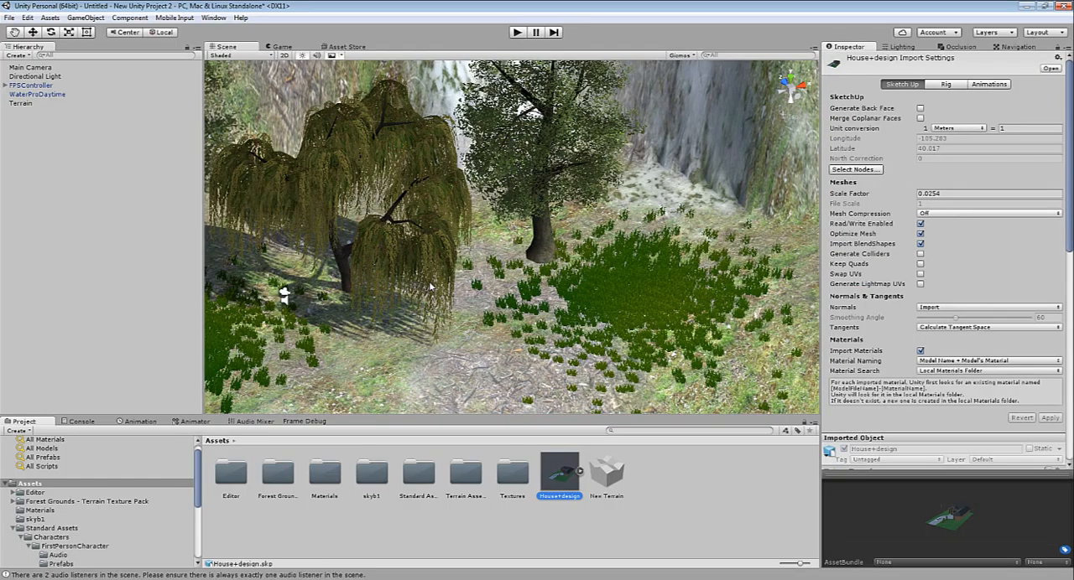
Enable collider generation for the House+design model, place it in the scene near the willow, and apply the import settings
left_click(921, 254)
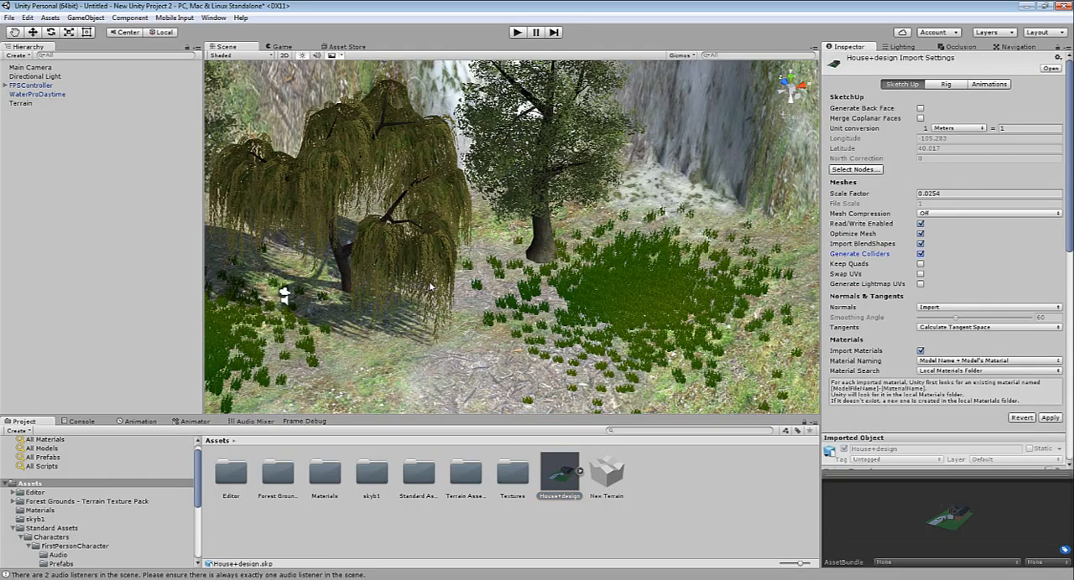
mouse_move(560, 473)
left_mouse_down()
mouse_move(537, 260)
mouse_move(549, 243)
mouse_move(520, 267)
mouse_move(531, 281)
left_mouse_up()
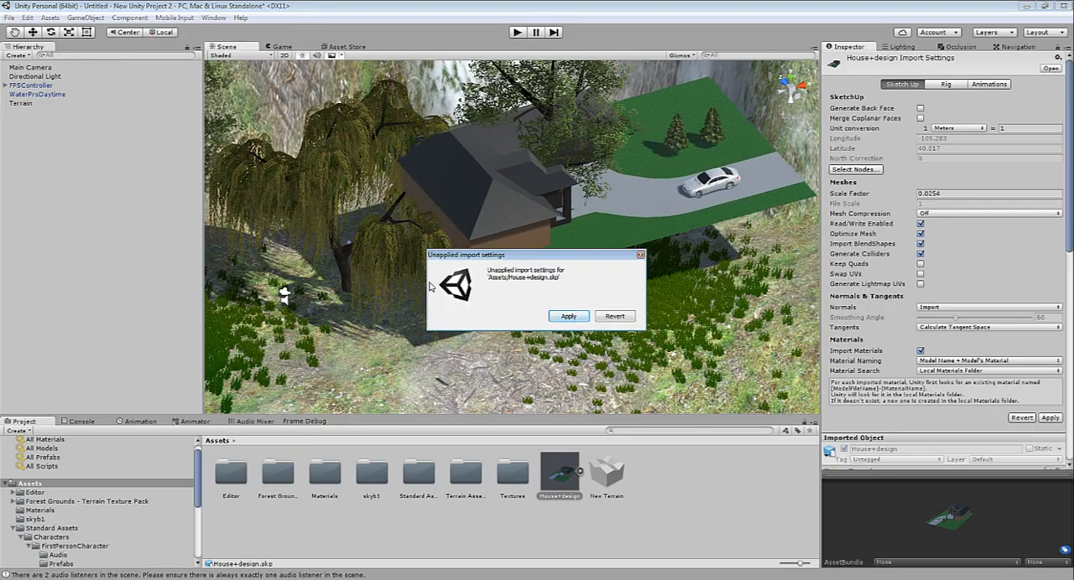
key("Return")
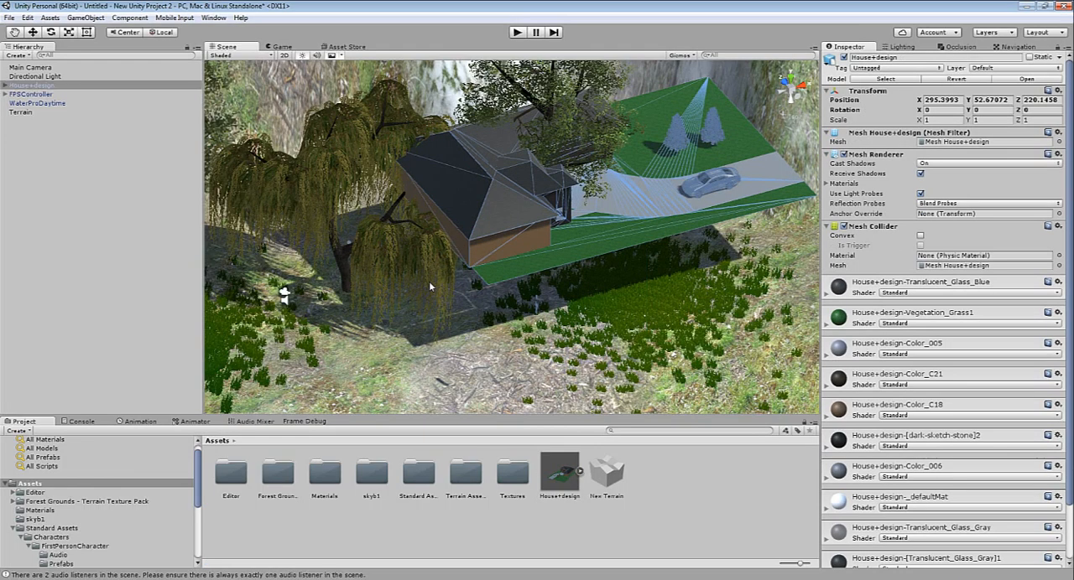
Move the house down onto the plateau to X 285.39, Y 44.78, Z 215.56, briefly test-running the scene to check its placement
key("w")
mouse_move(612, 138)
left_mouse_down()
mouse_move(616, 257)
mouse_move(533, 284)
mouse_move(493, 255)
left_mouse_up()
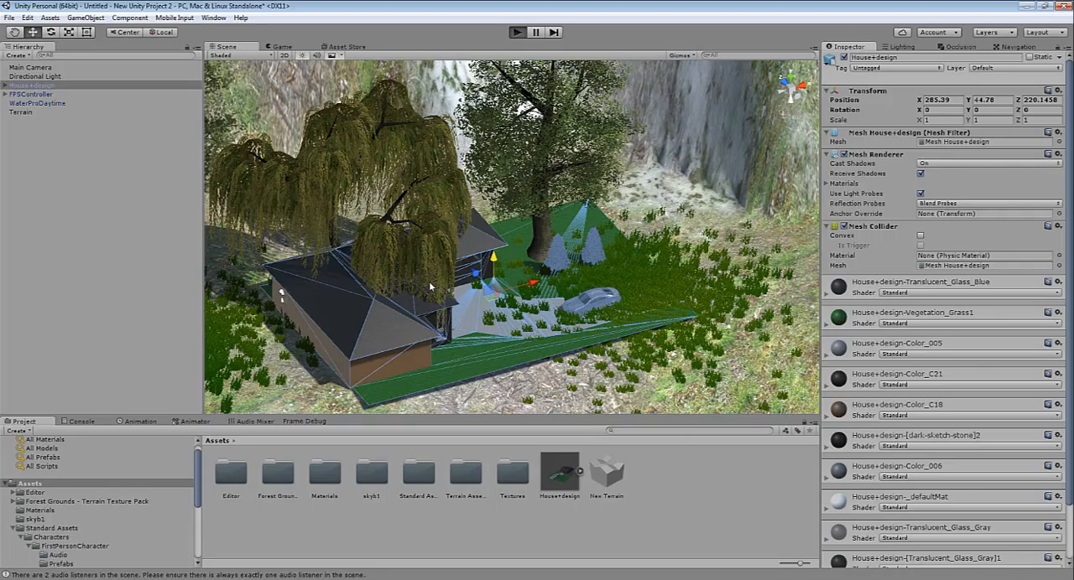
key("ctrl+p")
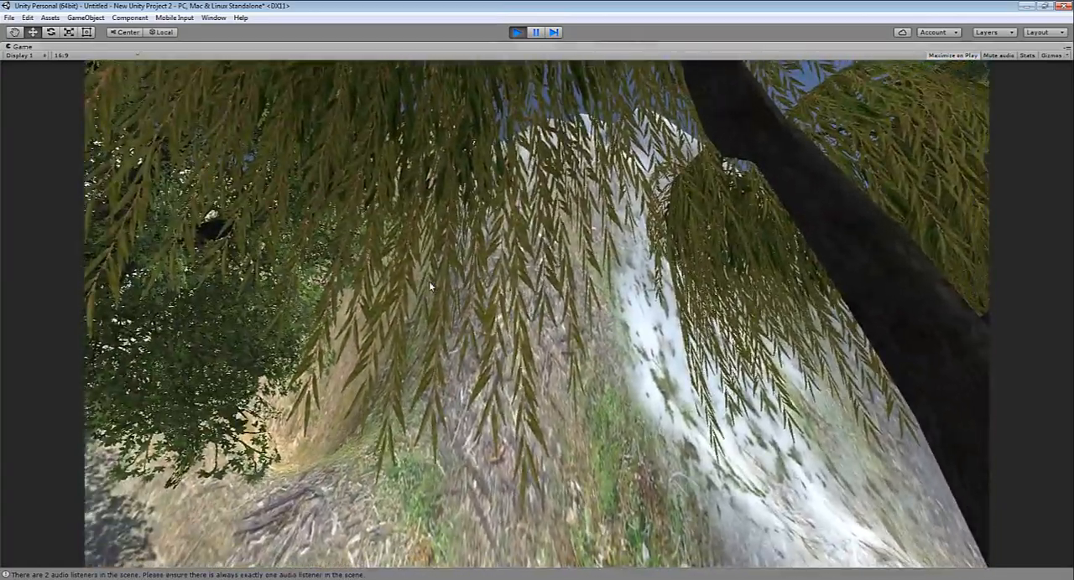
key("ctrl+p")
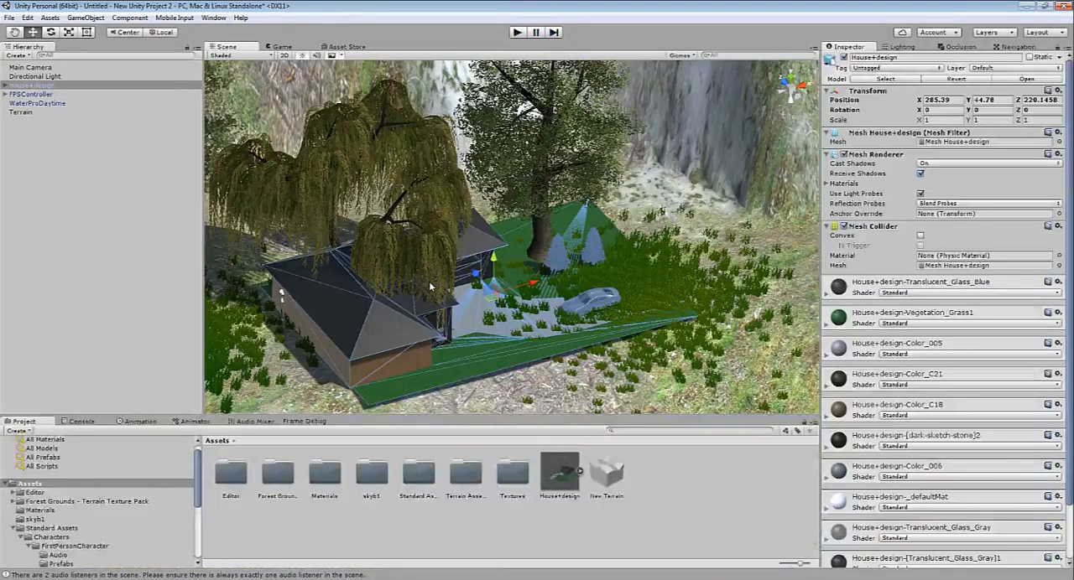
key("ctrl+z")
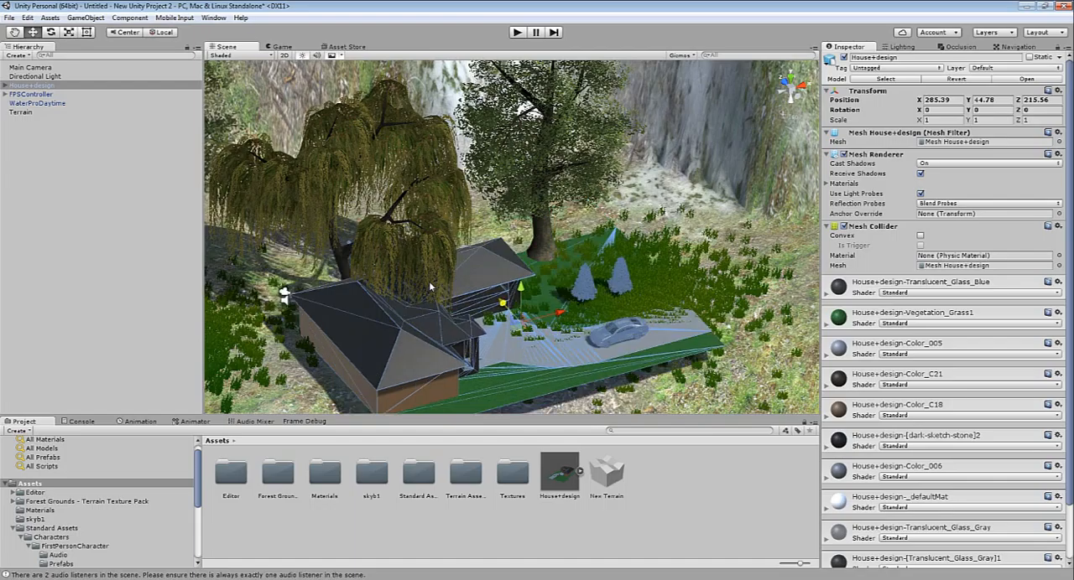
Focus on the first-person controller, run the scene, and walk along the house wall and across the driveway to inspect the front entrance
double_click(31, 94)
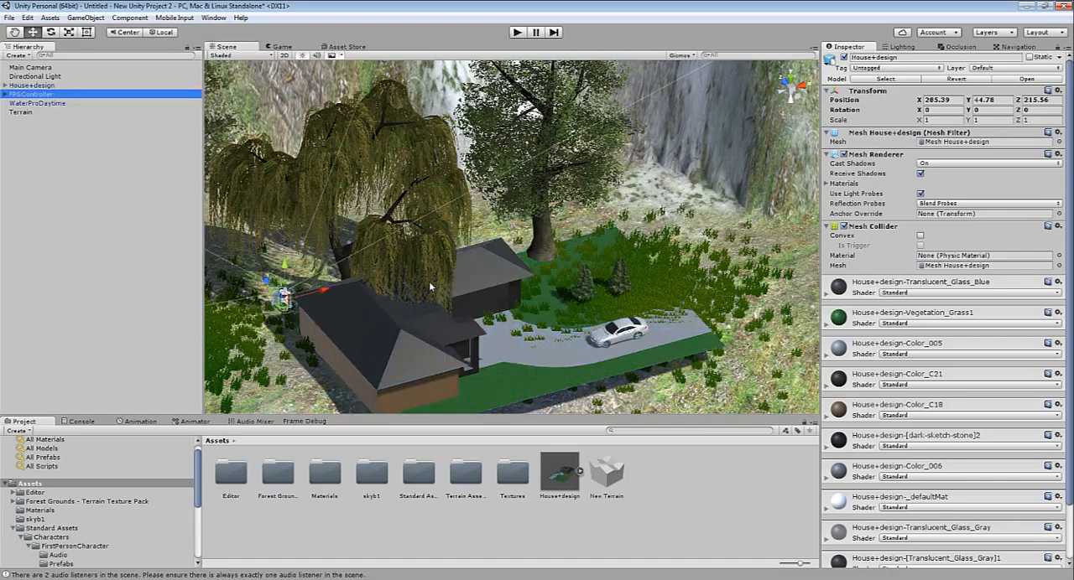
key("ctrl+p")
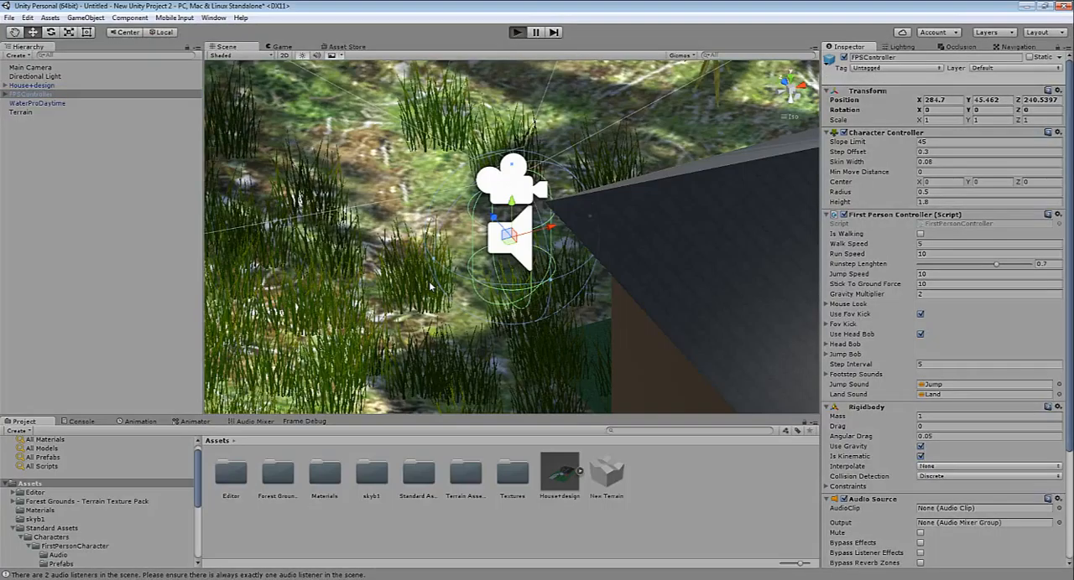
key("w")
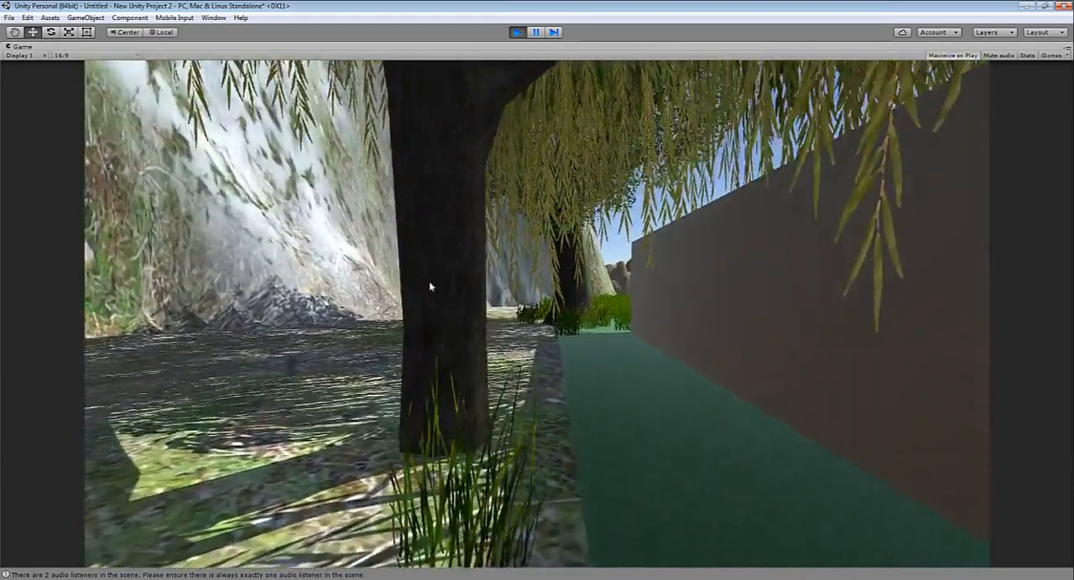
key("w")
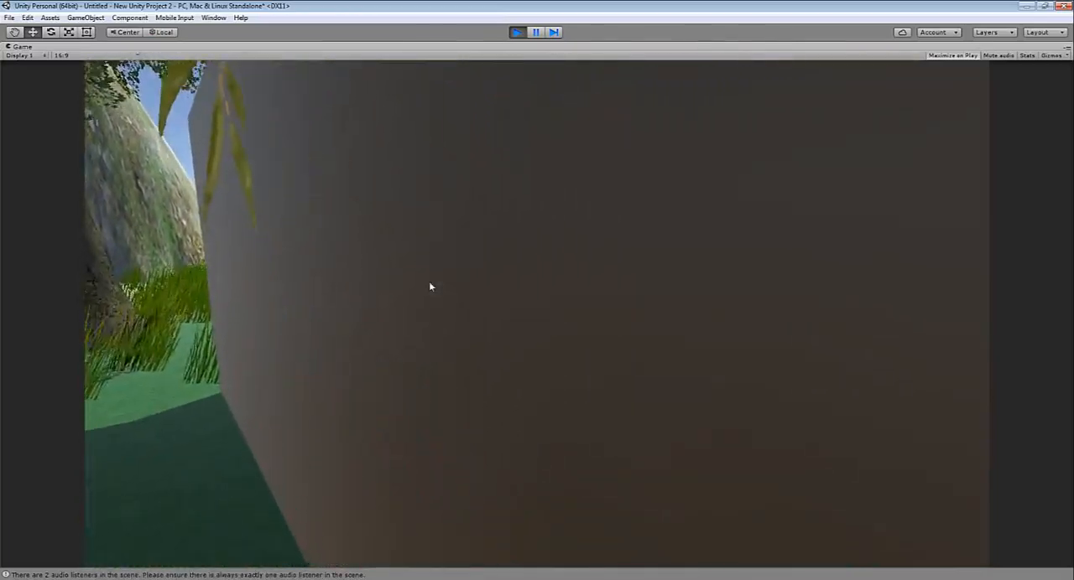
key("w")
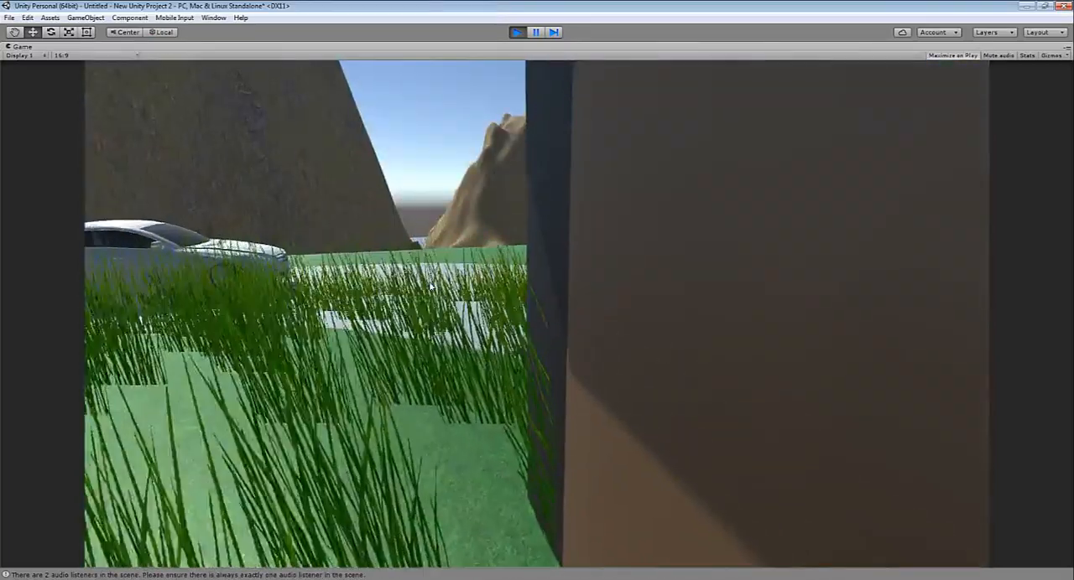
key("w")
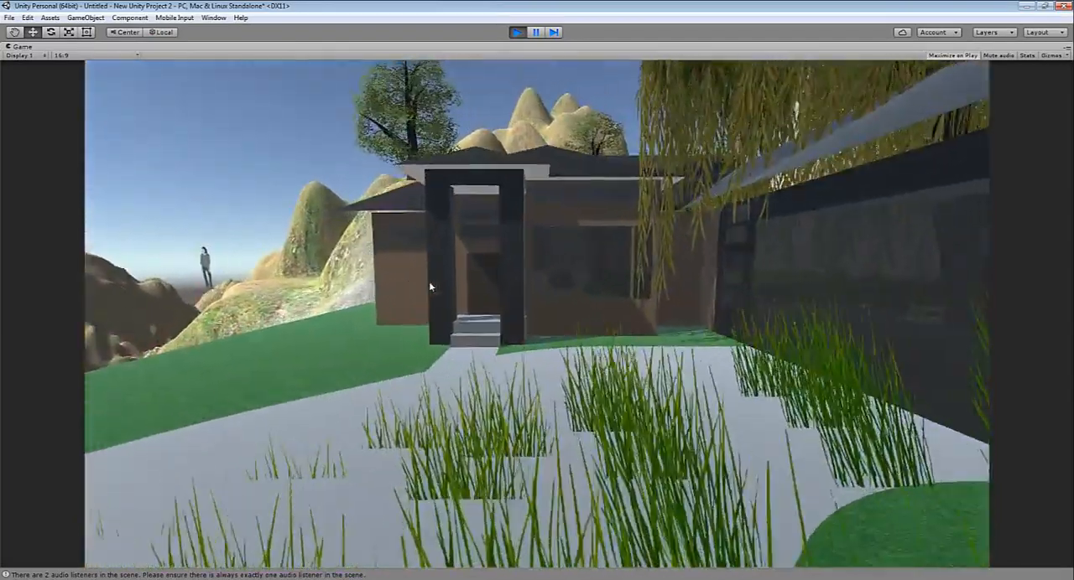
key("w")
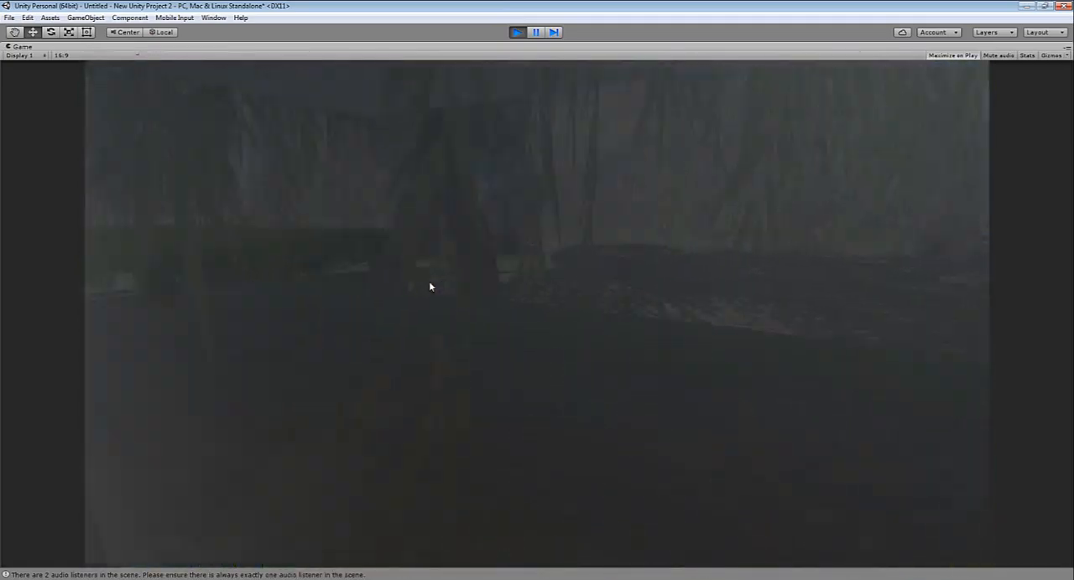
key("w")
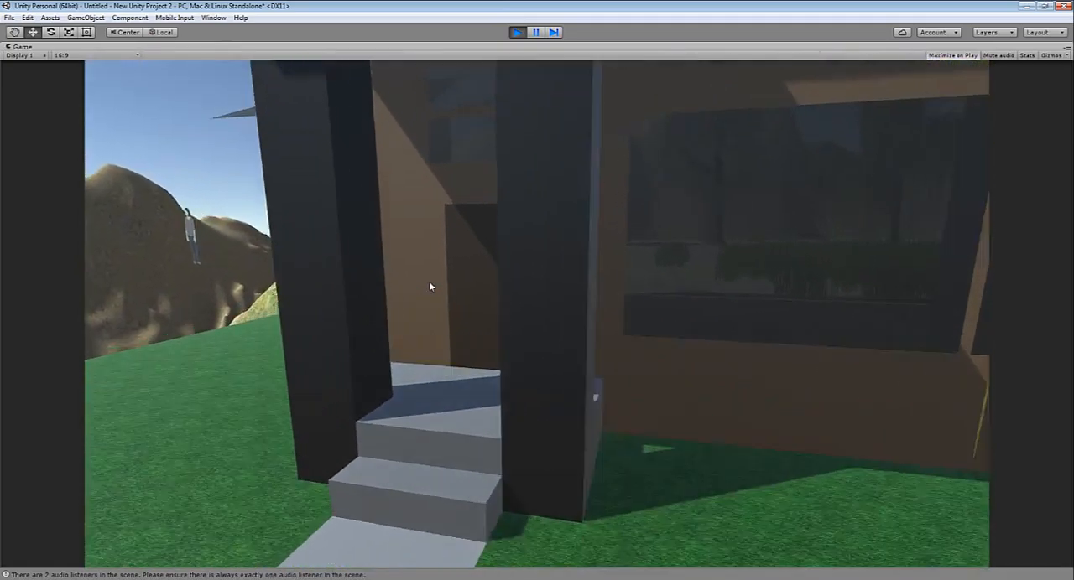
key("s")
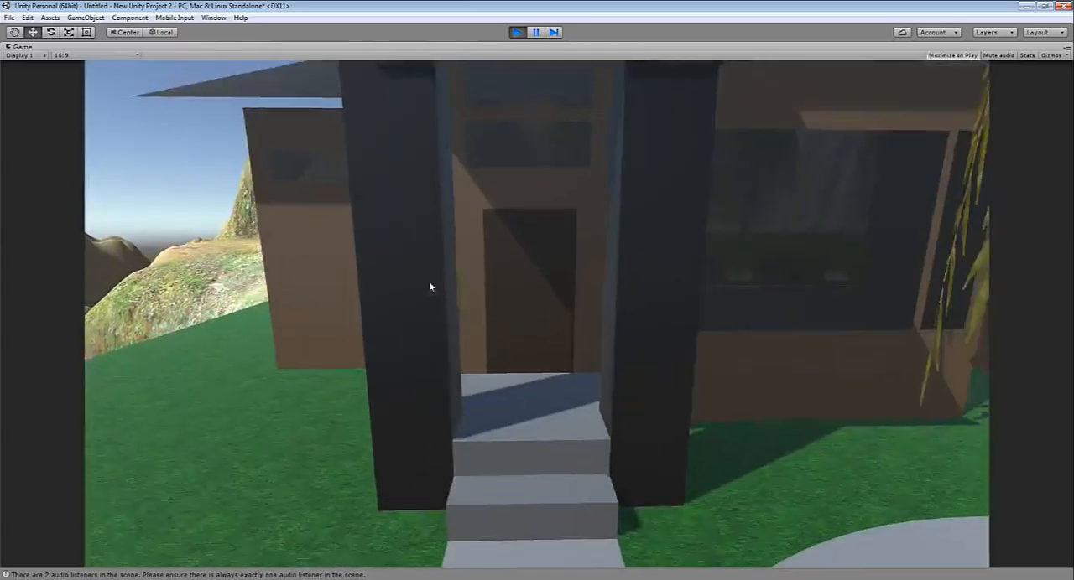
Explore the parked car, the outer walls and the roof of the house in first person, and stop the test run
key("a")
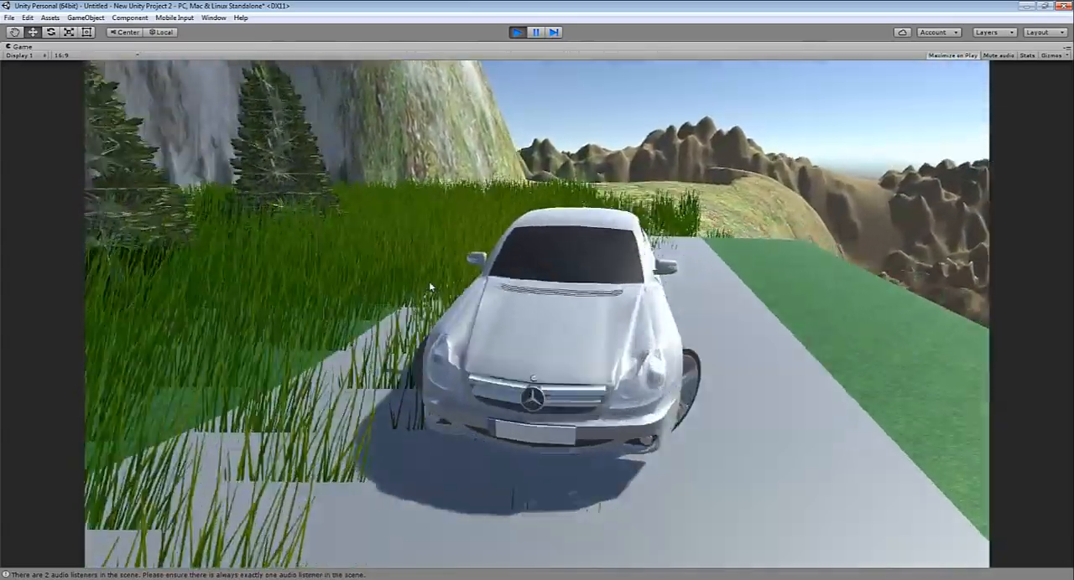
key("d")
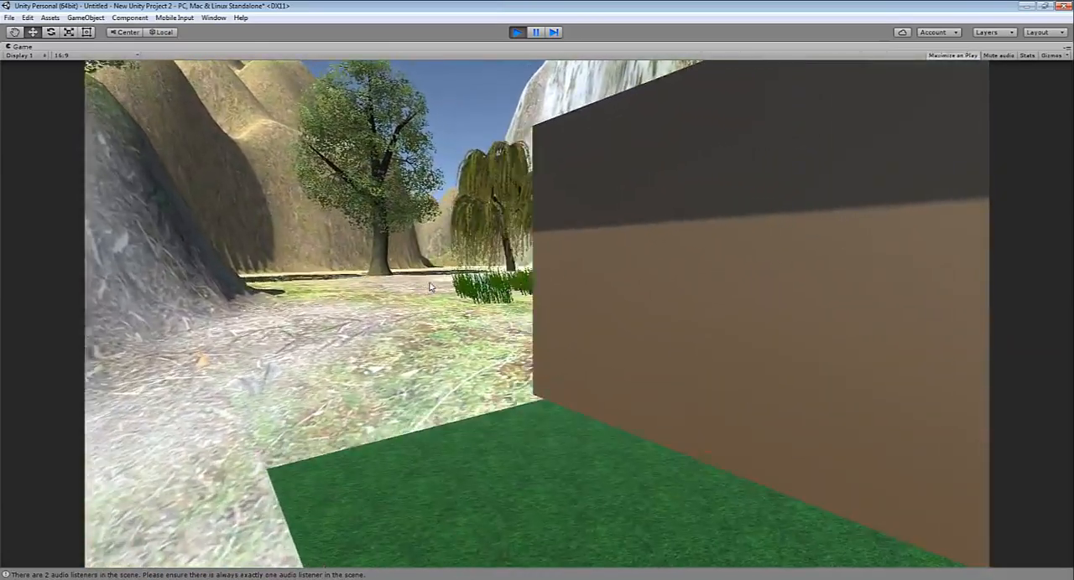
key("w")
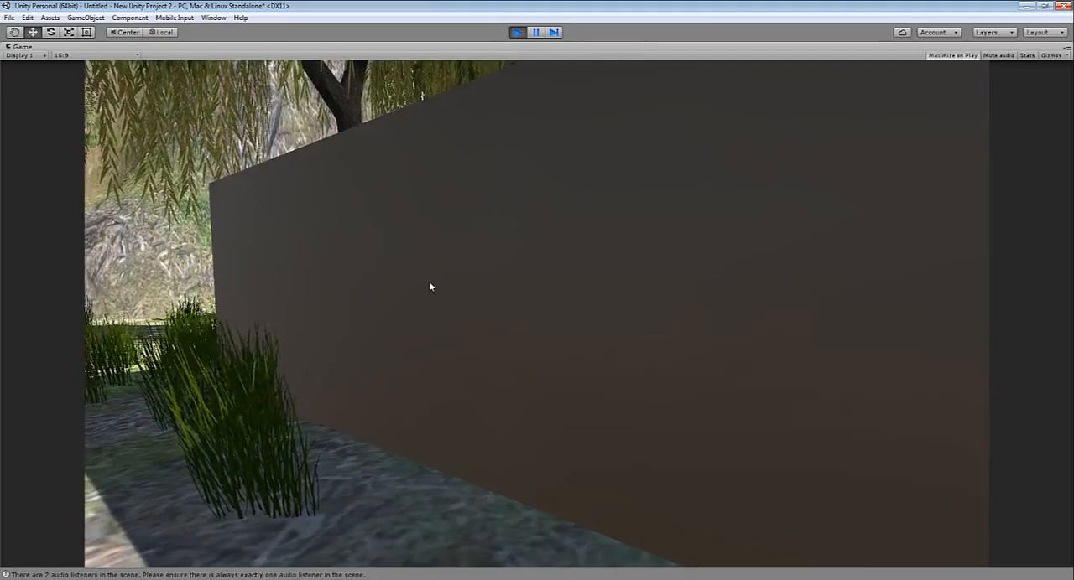
key("w")
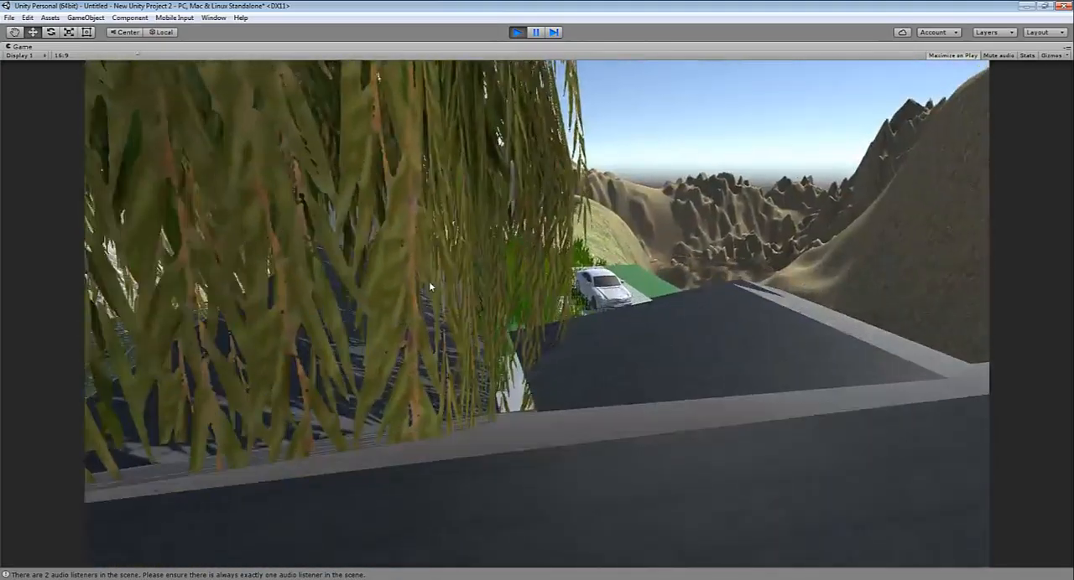
key("w")
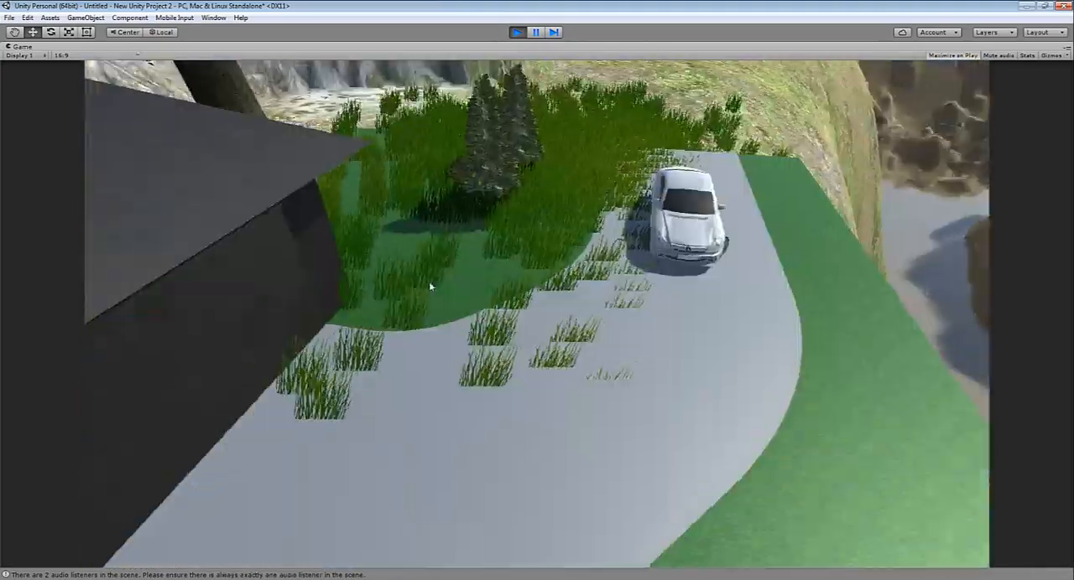
key("w")
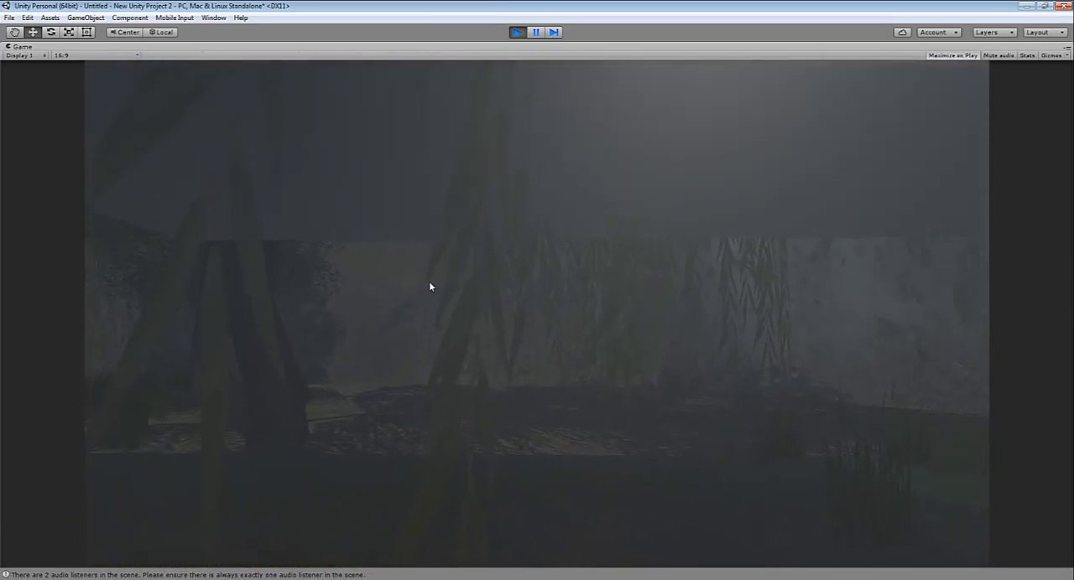
key("ctrl+p")
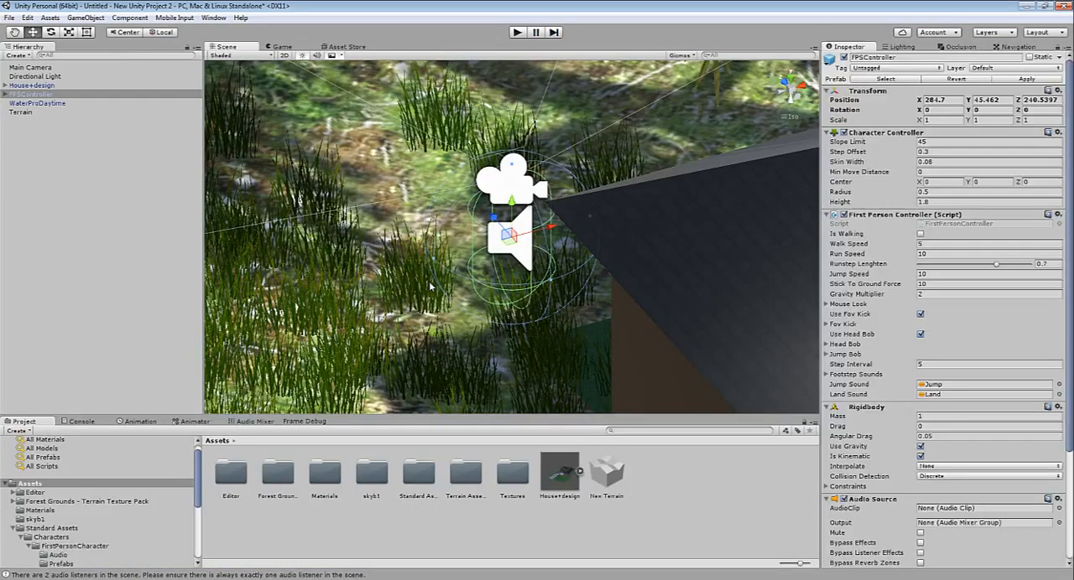
scroll(430, 288, "down", 2)
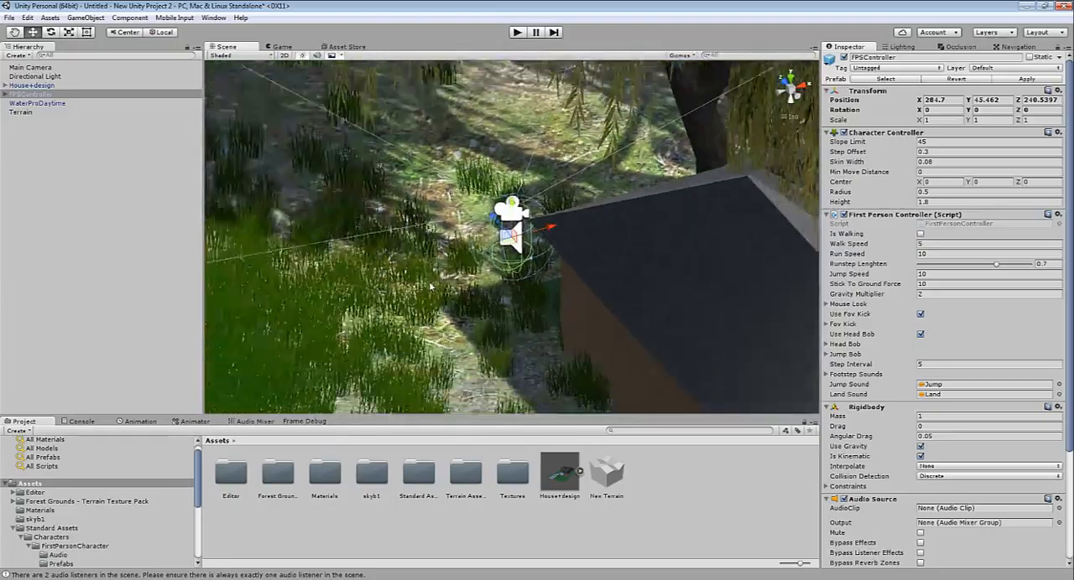
scroll(430, 288, "down", 5)
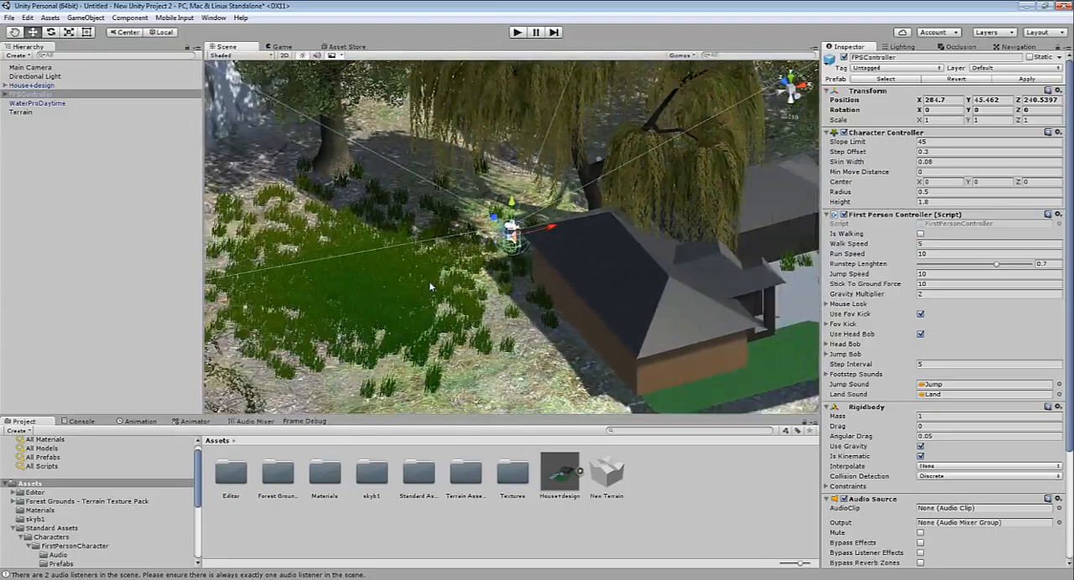
right_click_drag(430, 287, 209, 209)
left_click_drag(430, 288, 430, 288, "alt")
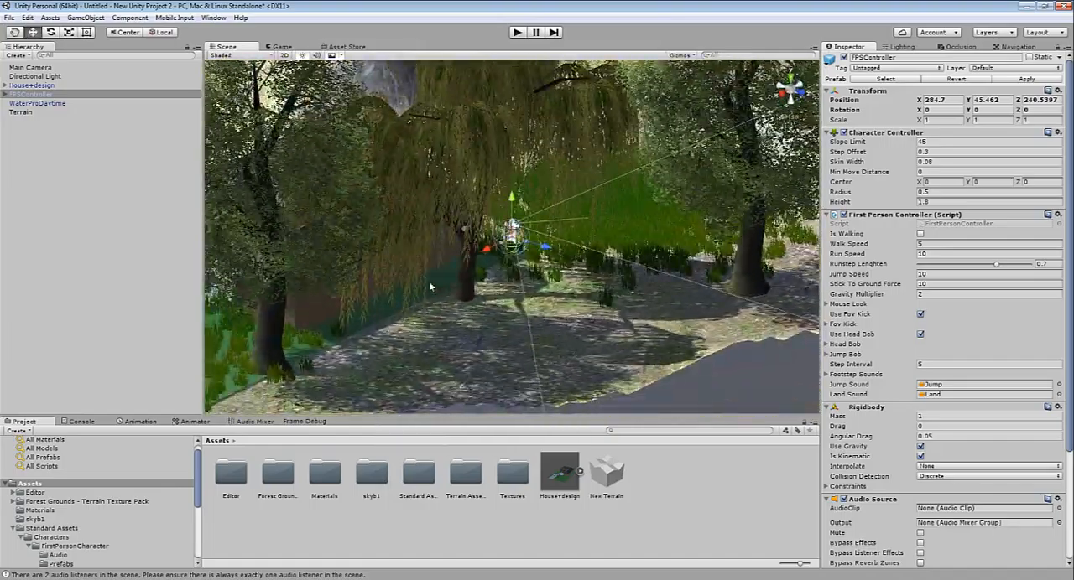